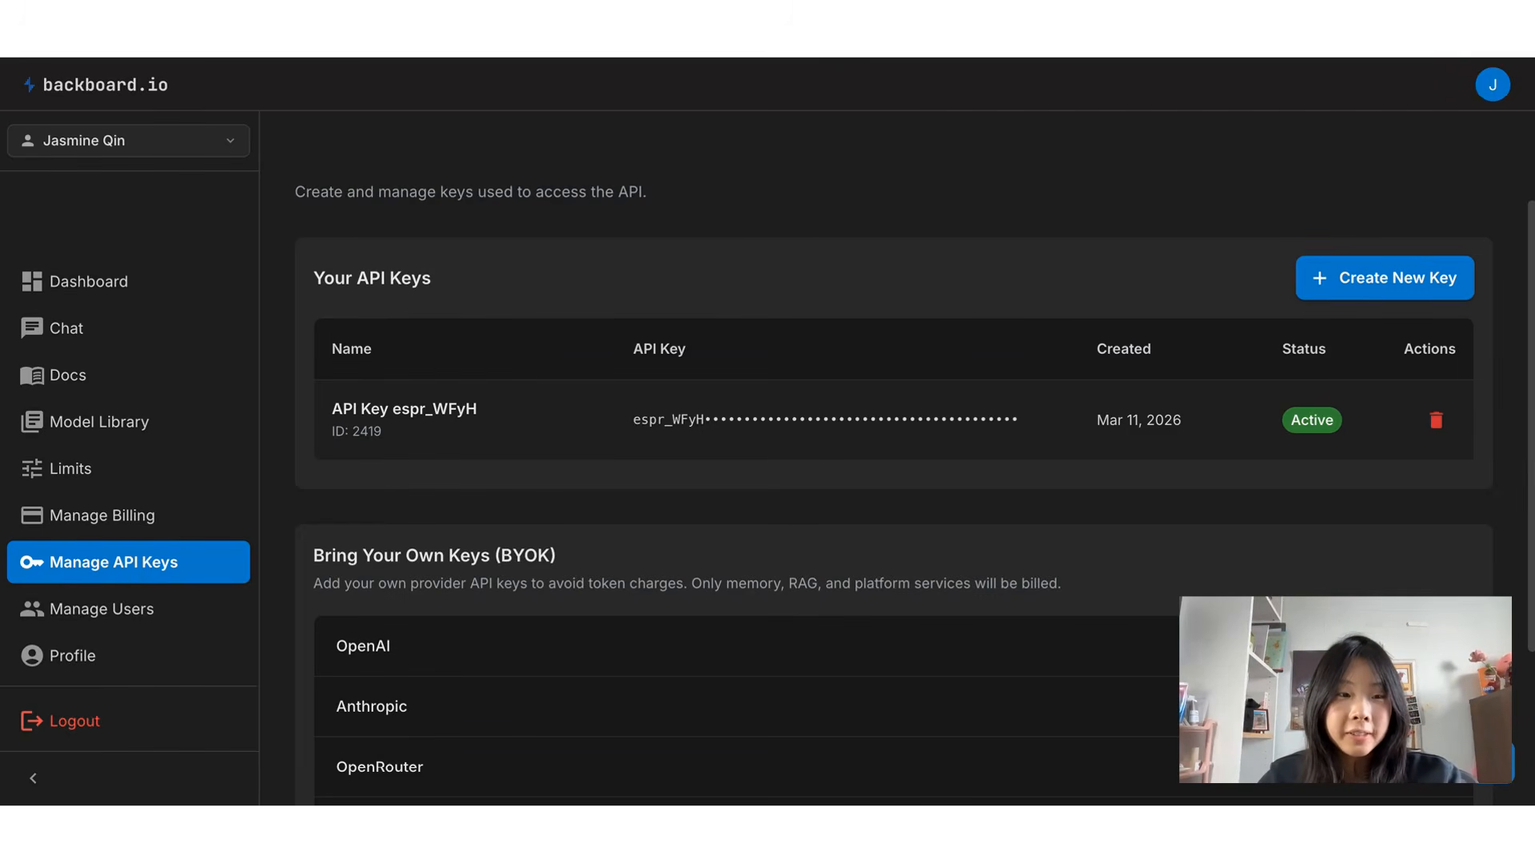
# - Open the Backboard documentation and look through the introduction page and the FAQ
pyautogui.click(67, 375)
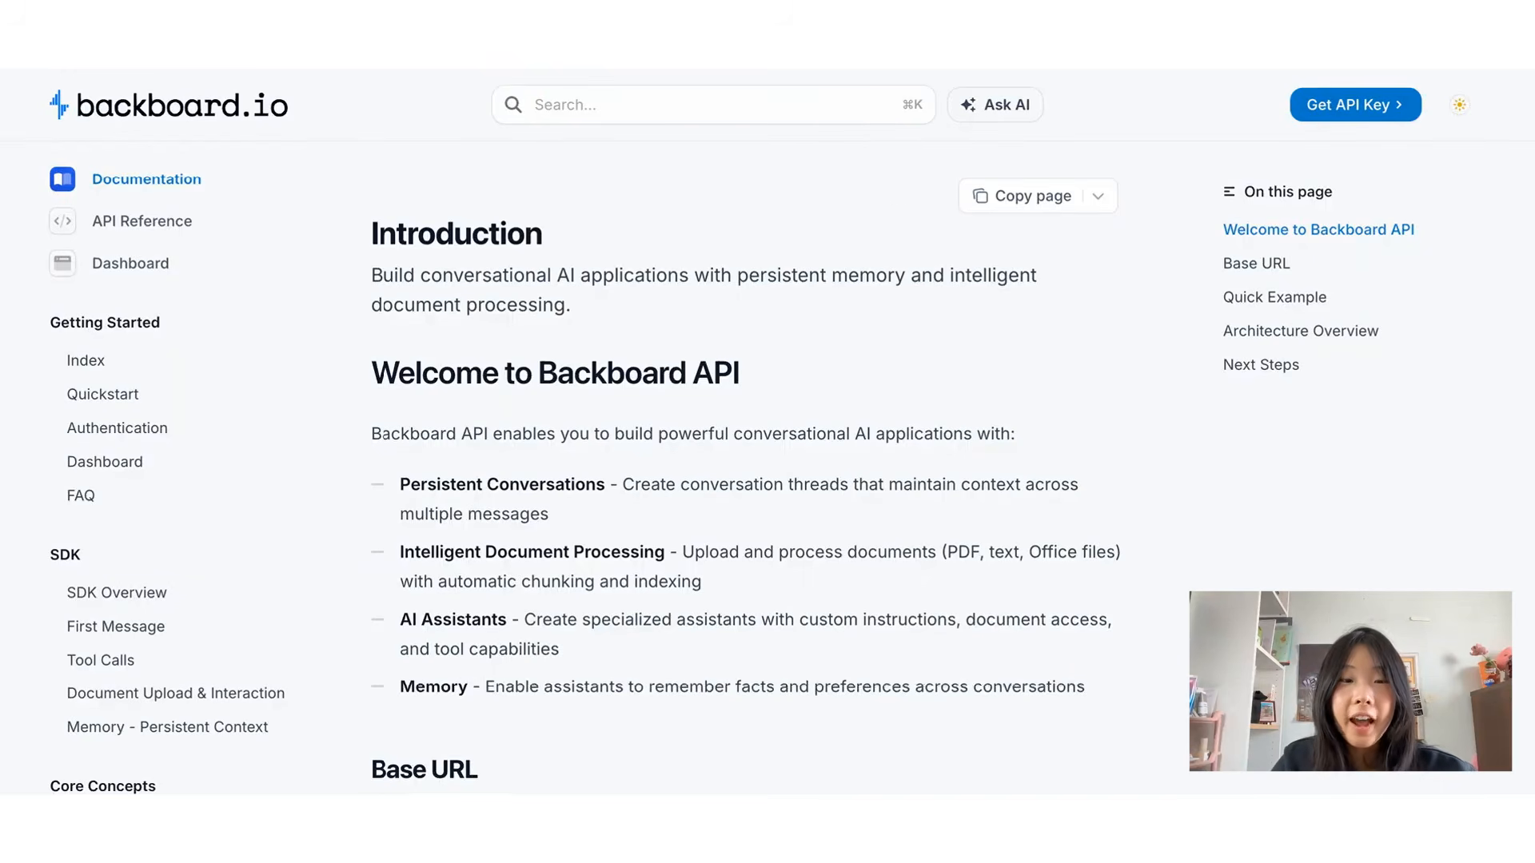
pyautogui.scroll(-4, 748, 432)
pyautogui.scroll(-18, 749, 432)
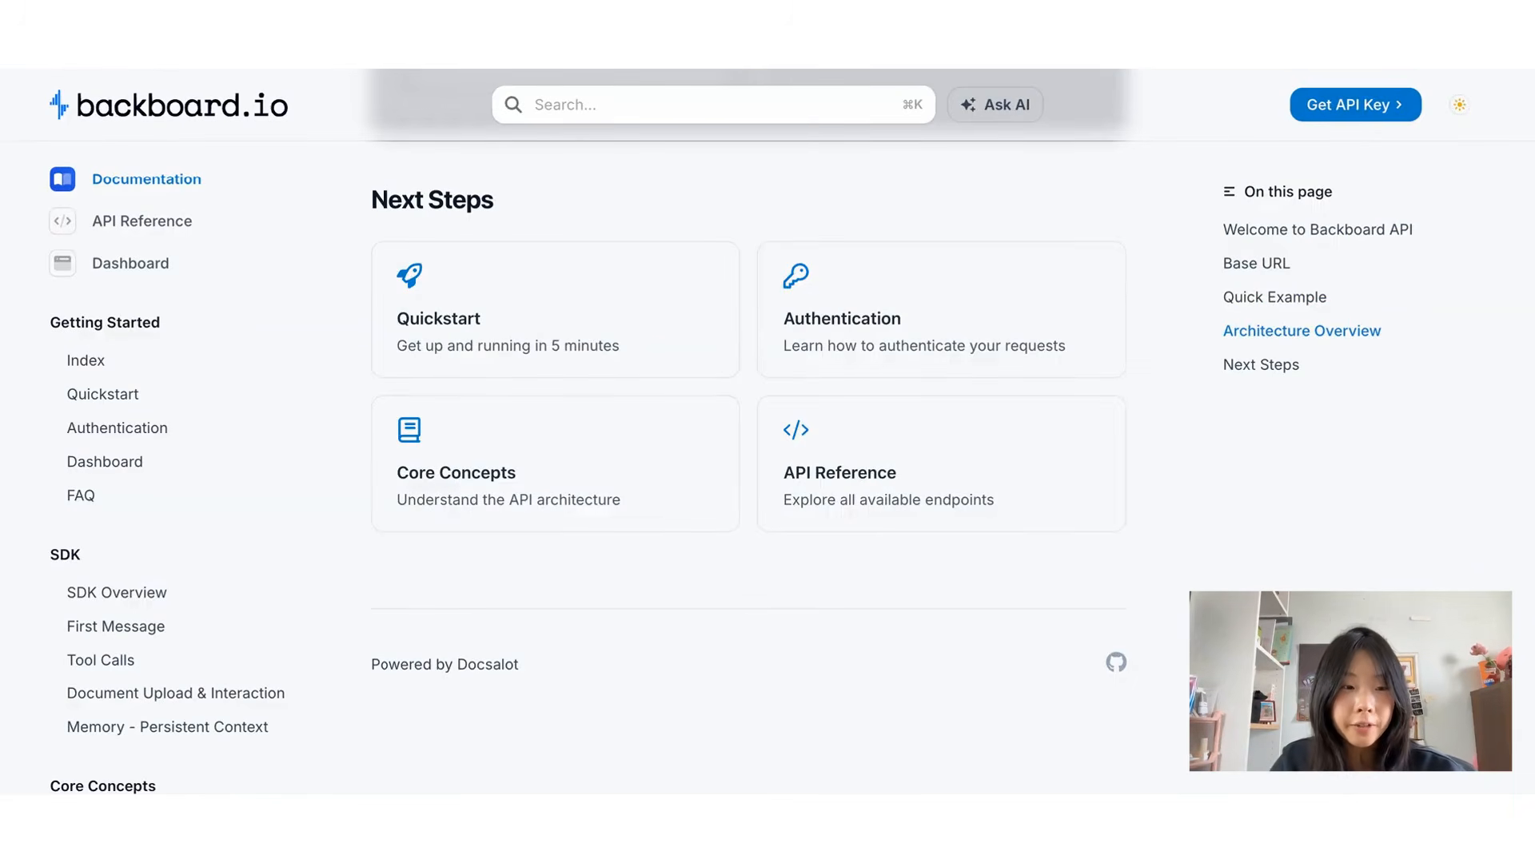
pyautogui.click(81, 495)
pyautogui.scroll(-4, 108, 593)
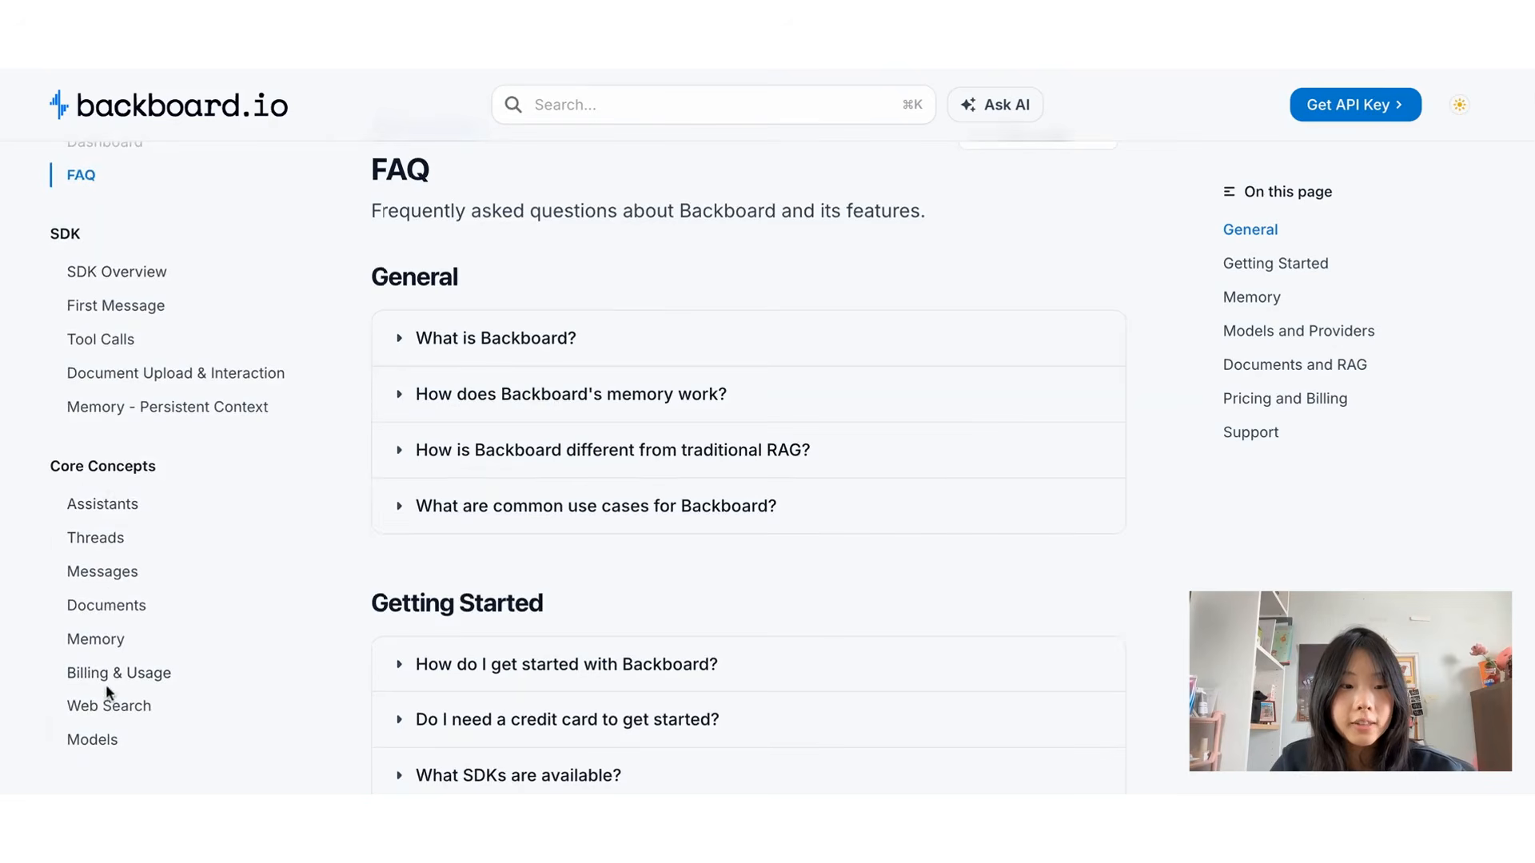
pyautogui.scroll(4, 146, 431)
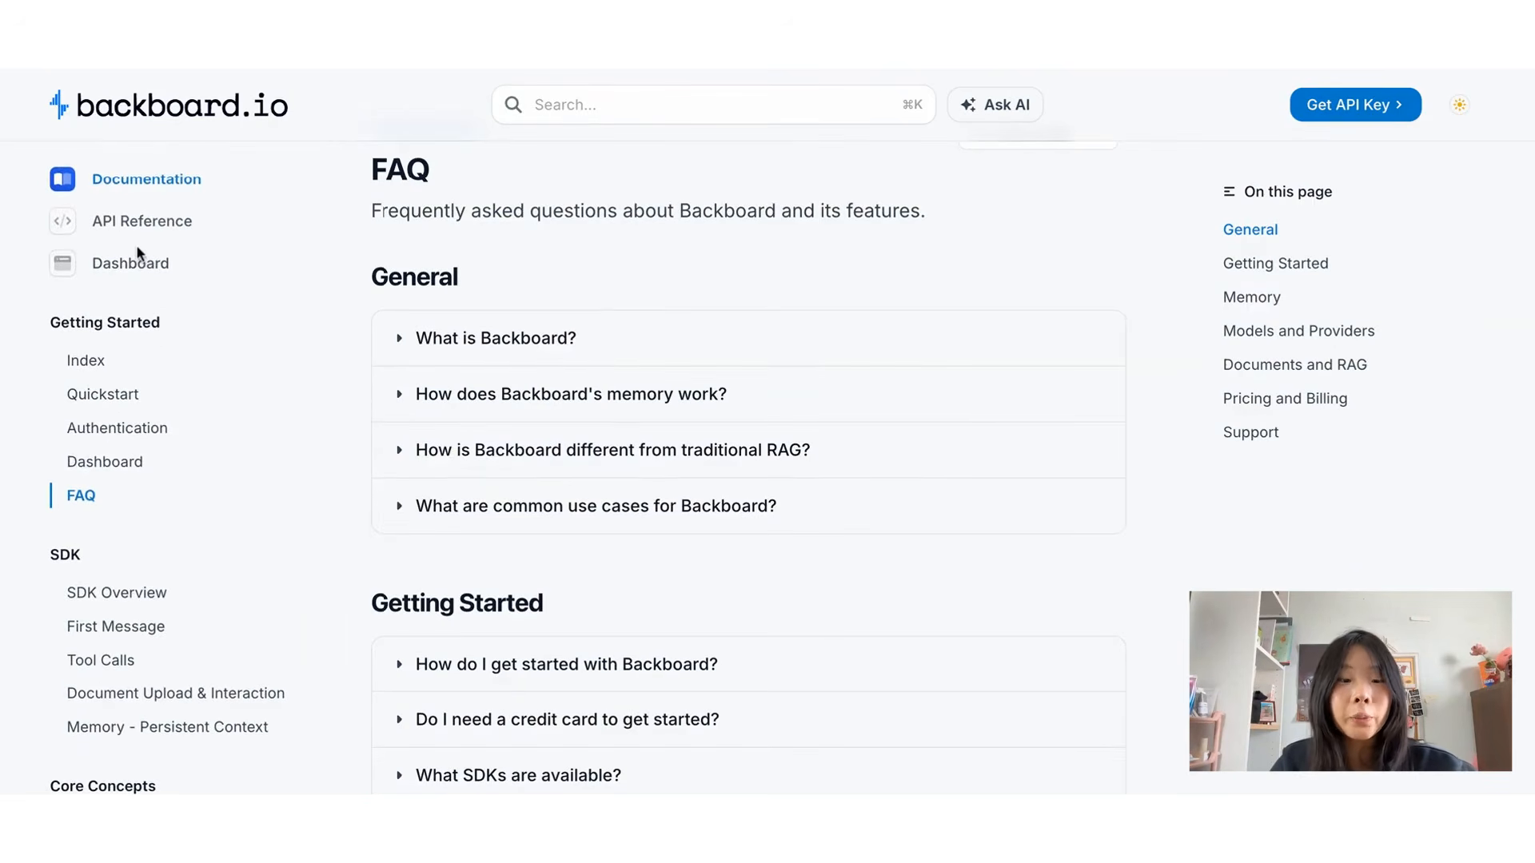
# - Open the API Playground for the Create Assistant endpoint in the API reference and paste the API key as X-API-Key
pyautogui.click(134, 222)
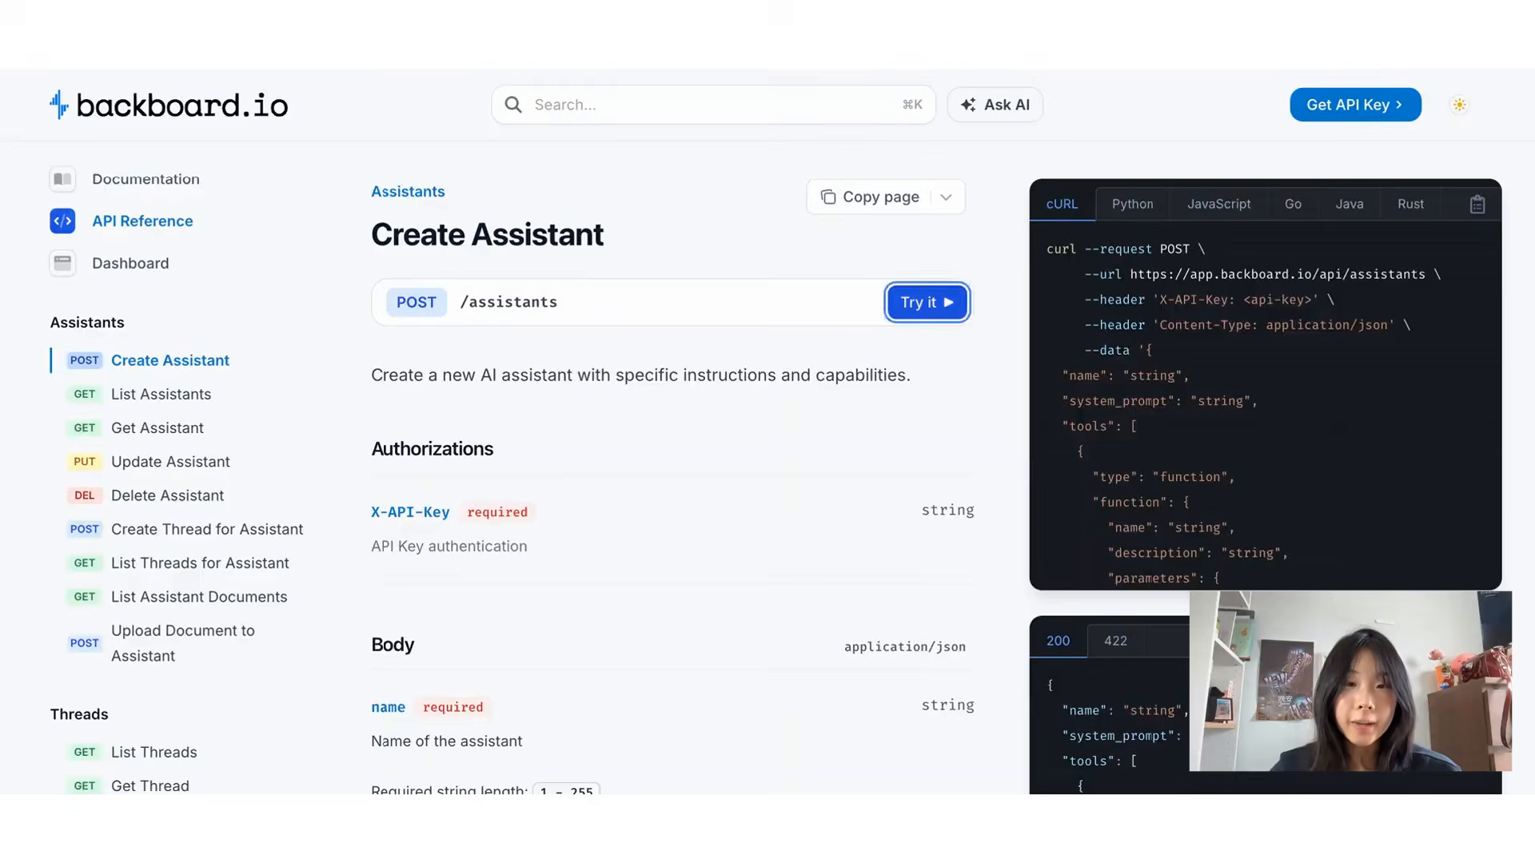
pyautogui.click(919, 302)
pyautogui.click(551, 353)
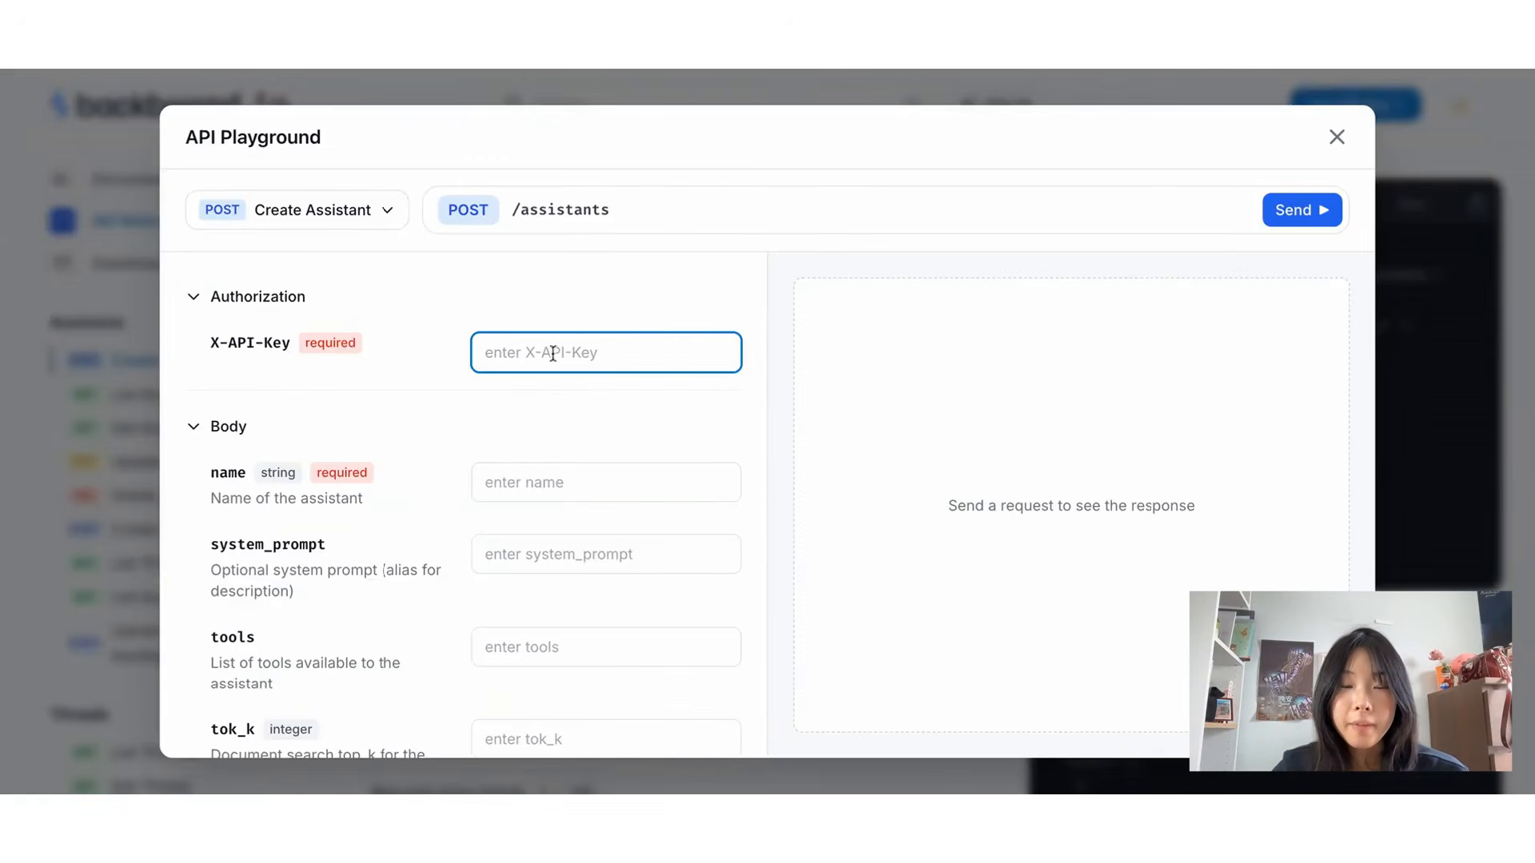
pyautogui.hotkey('ctrl', 'v')
# - Set the assistant's name to "hackathonhelper" in the Create Assistant request body
pyautogui.click(548, 486)
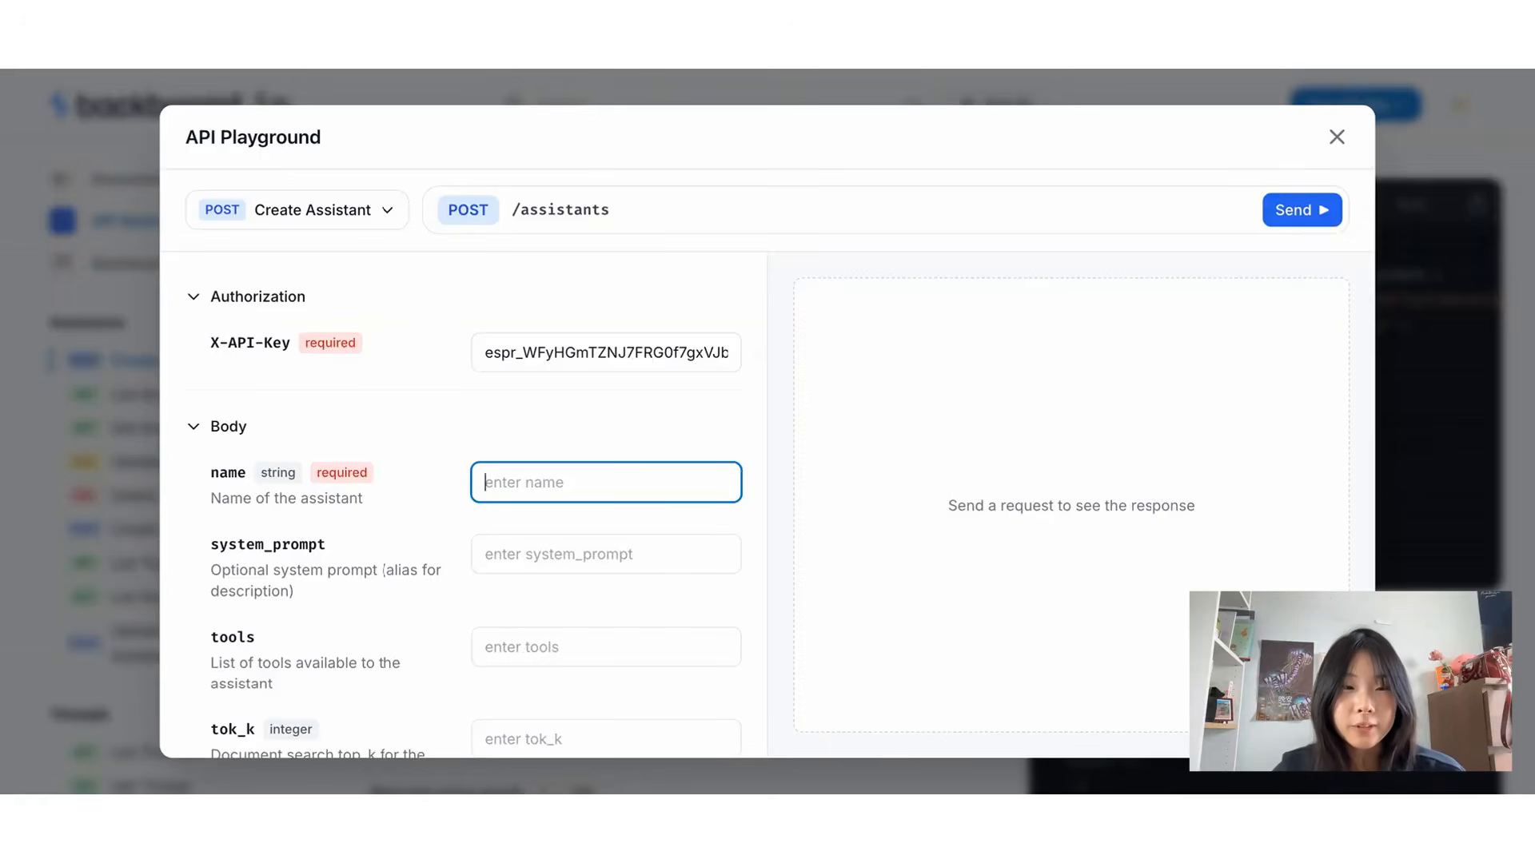
pyautogui.scroll(-2, 475, 507)
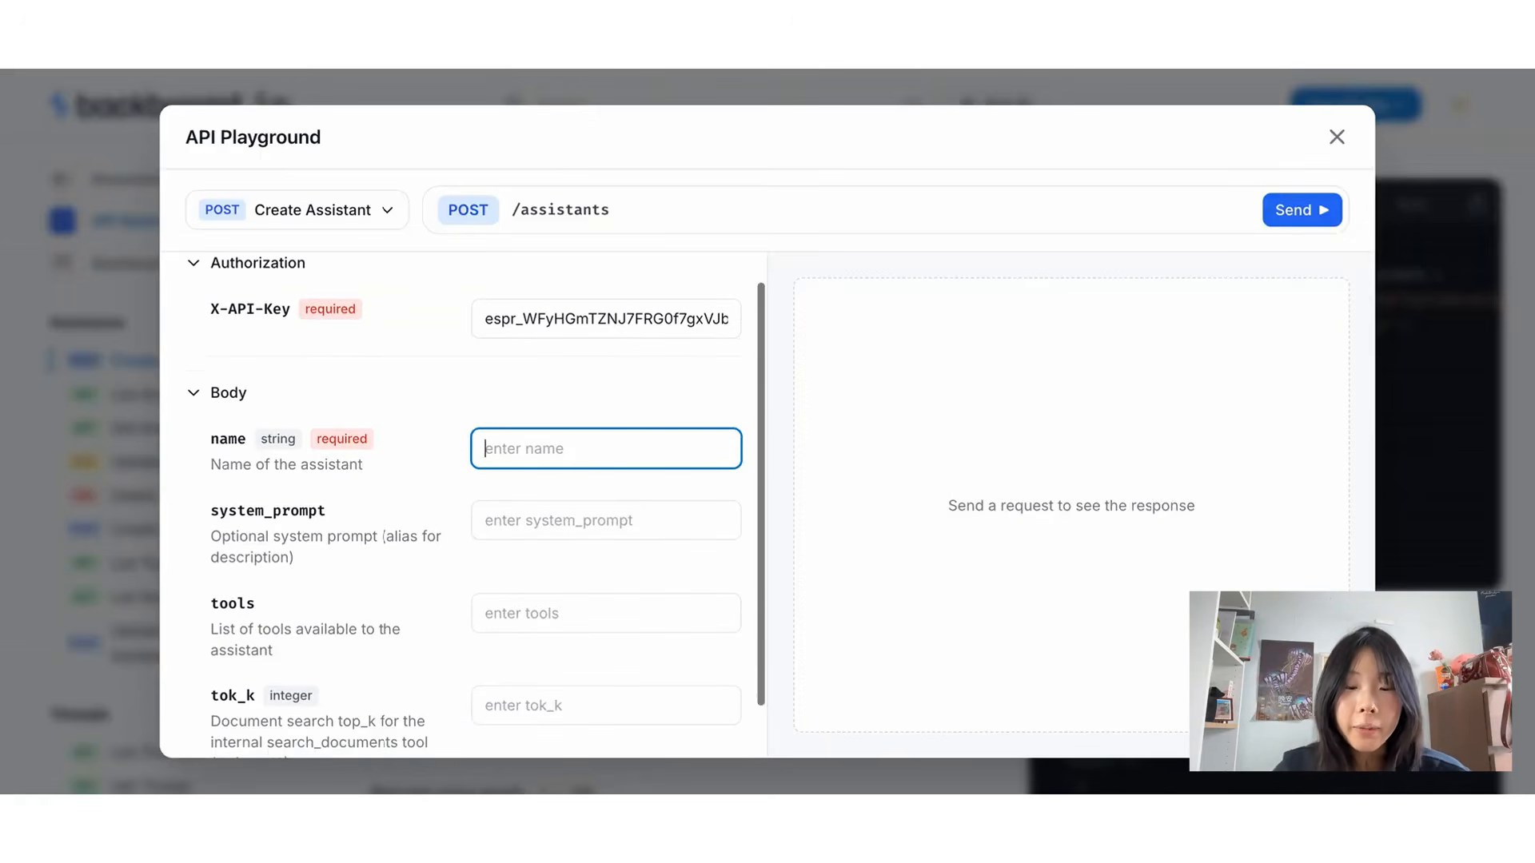
pyautogui.write('ha')
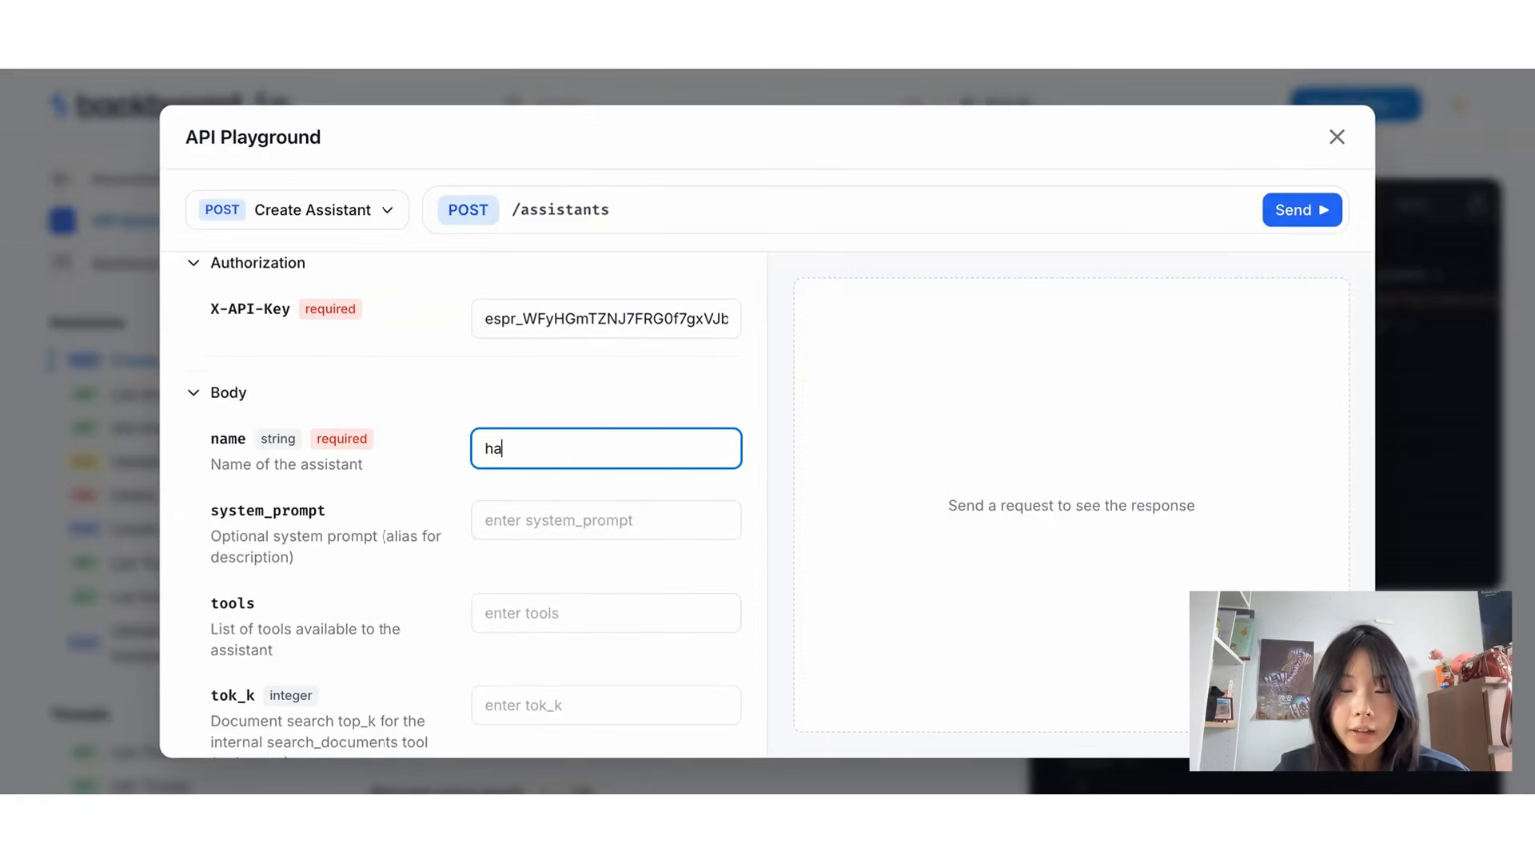
pyautogui.write('ckathonhelper')
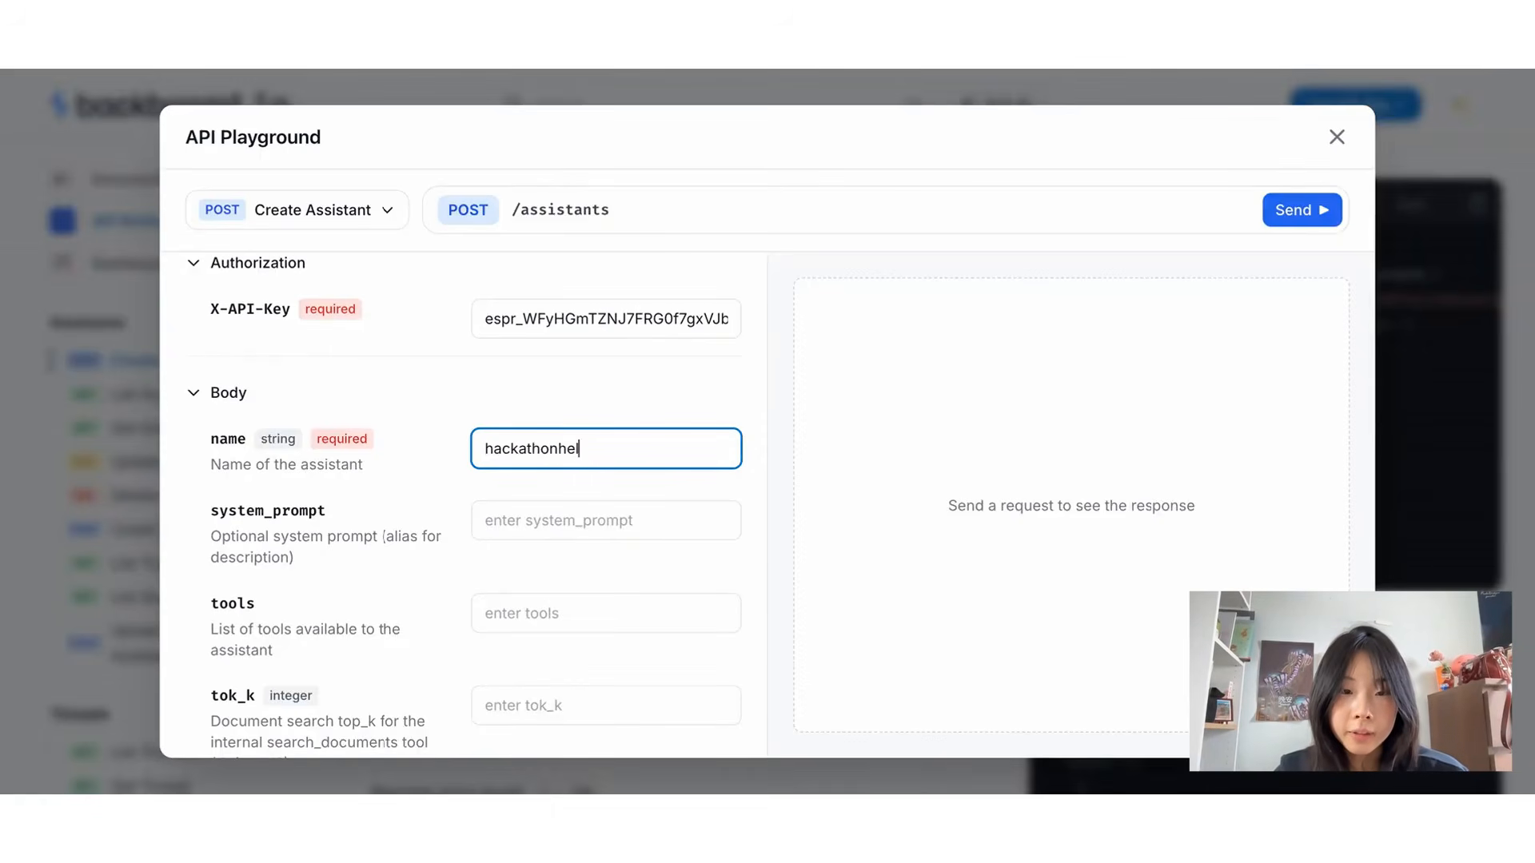
# - Set system_prompt to "You are helping me with my hackathon, speak in only rhymes" and send the Create Assistant request
pyautogui.click(594, 513)
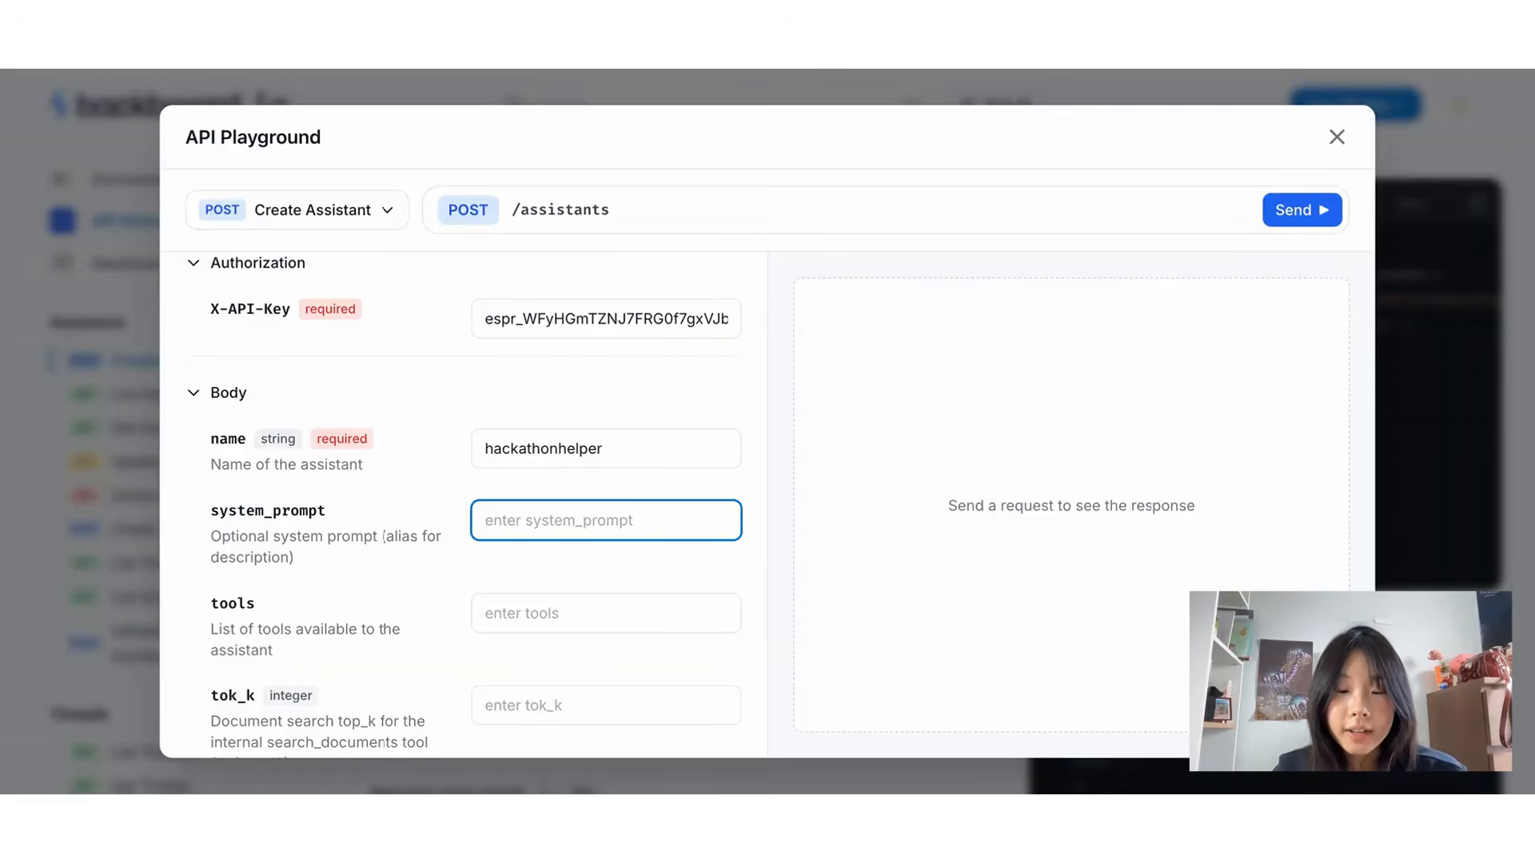
pyautogui.write('You are t')
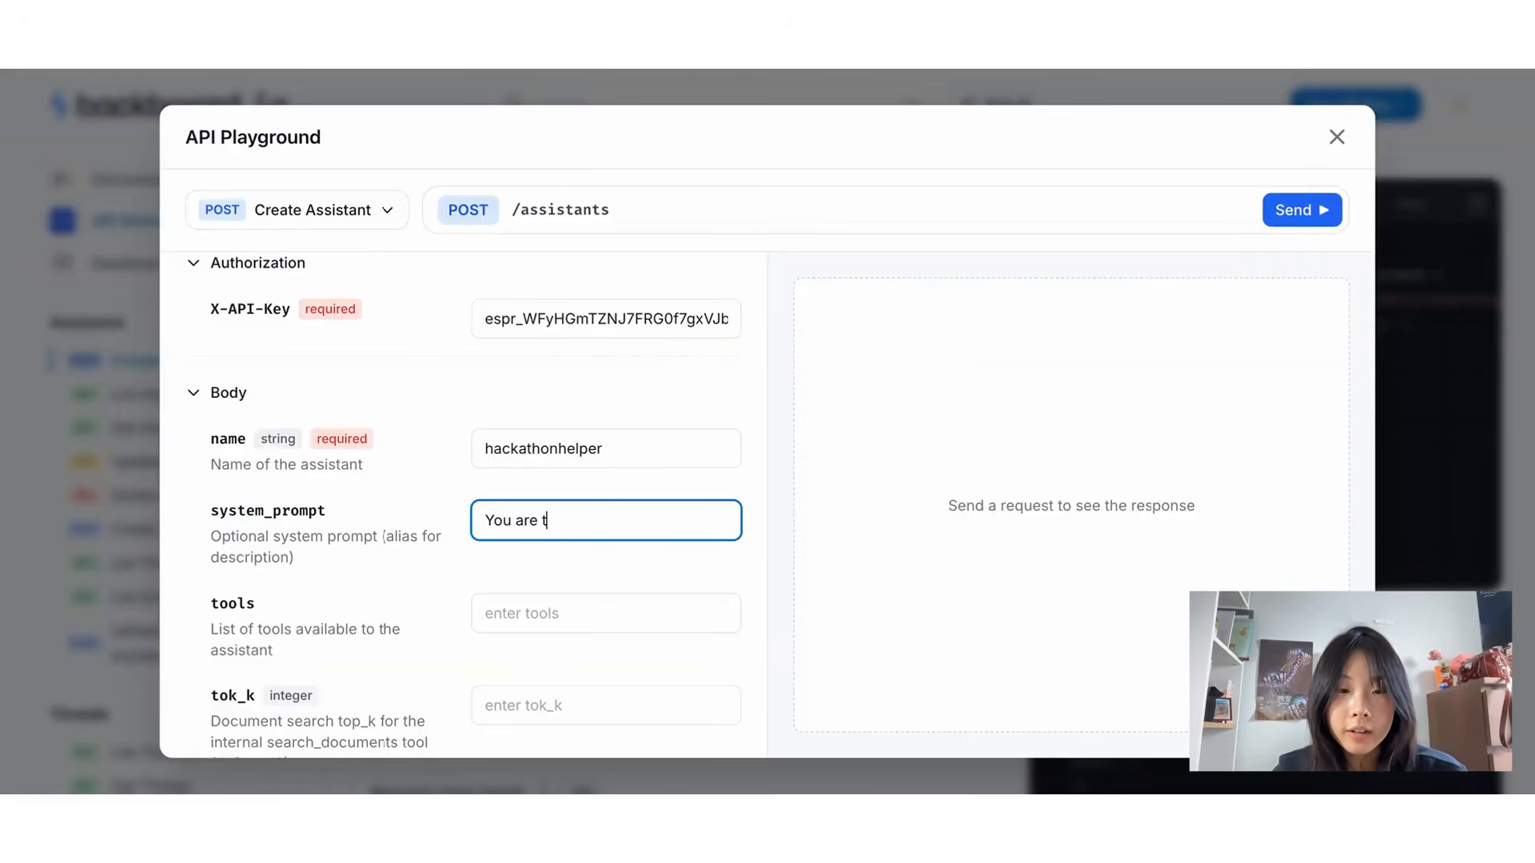
pyautogui.press('BackSpace')
pyautogui.write('helping me wi')
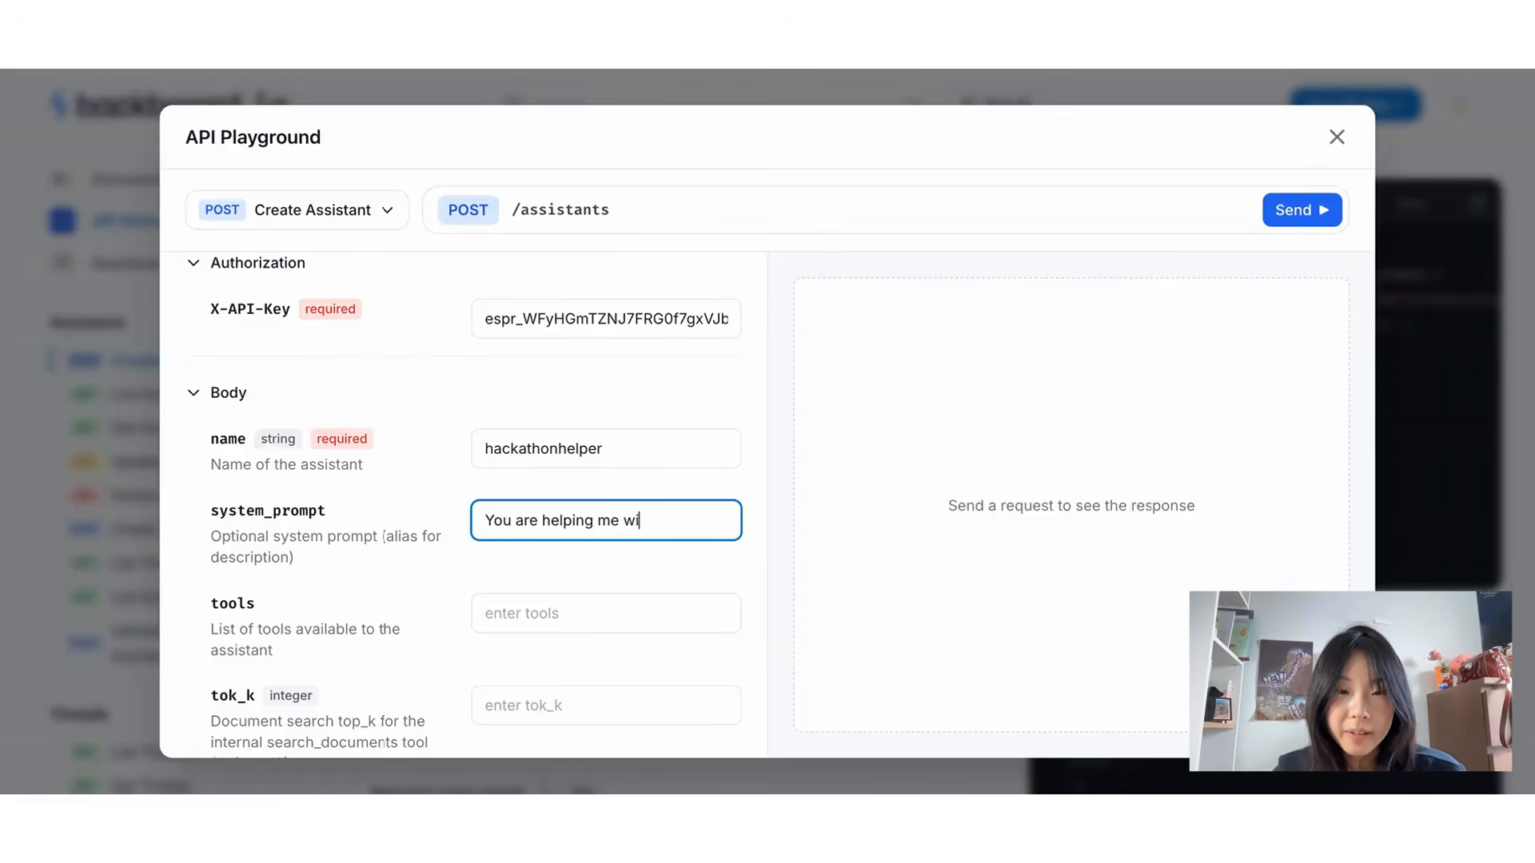
pyautogui.write('th my hackathon')
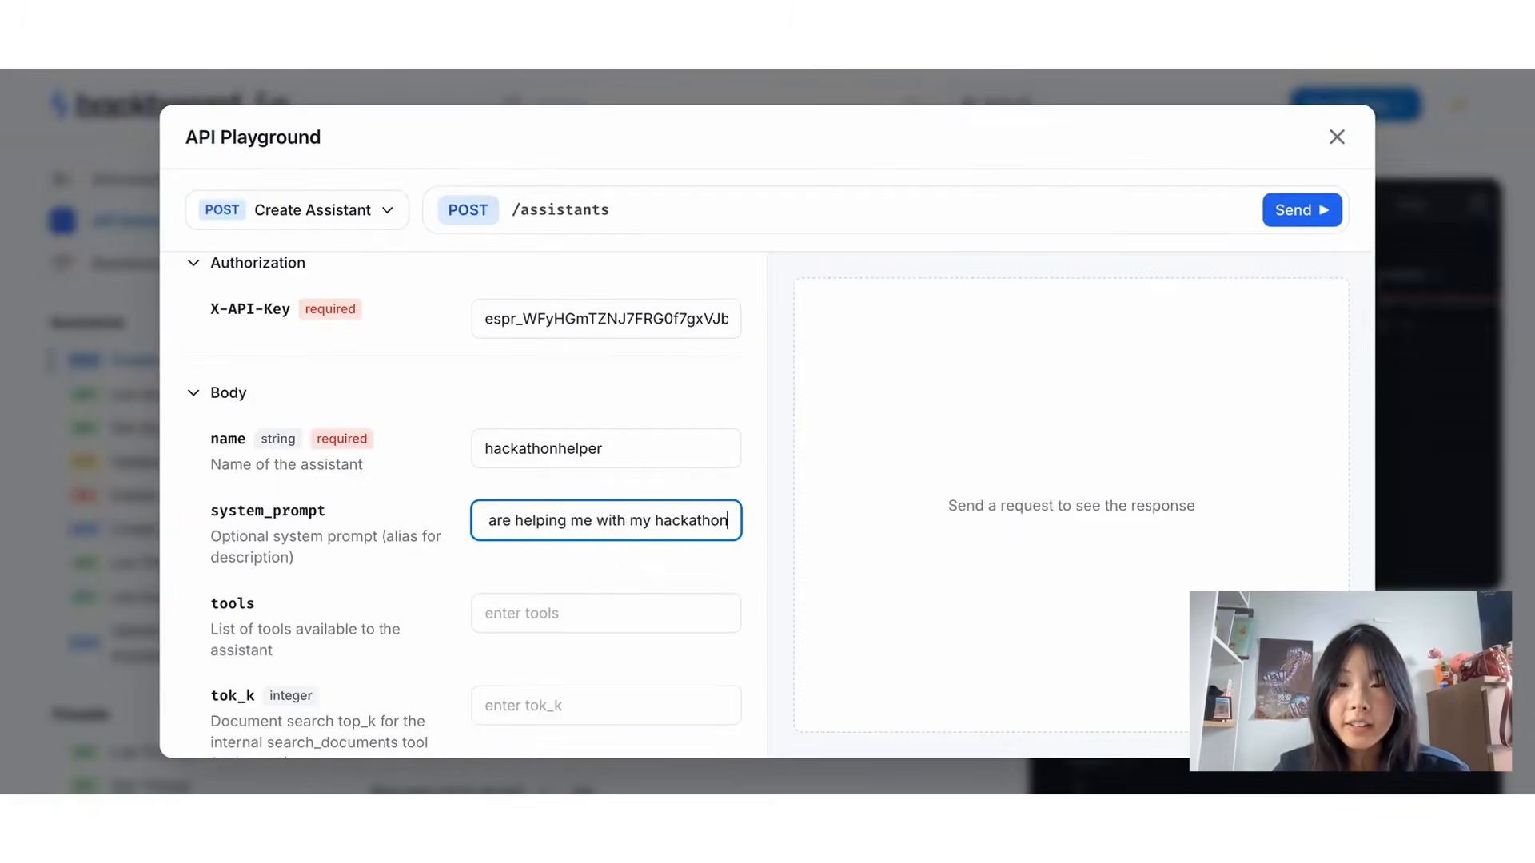
pyautogui.write(', speak in ')
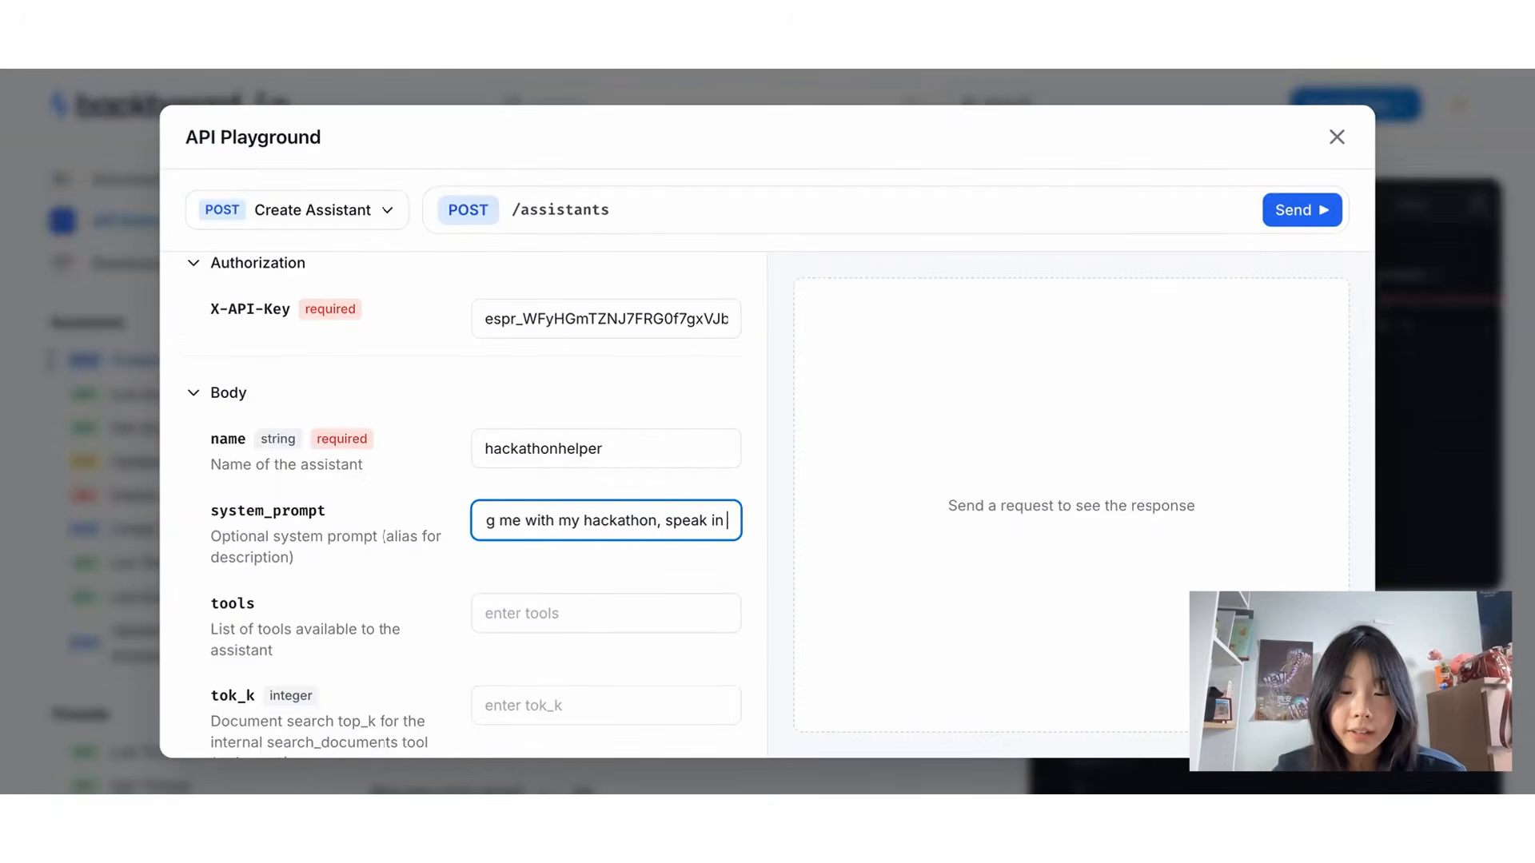
pyautogui.write('only rhymes')
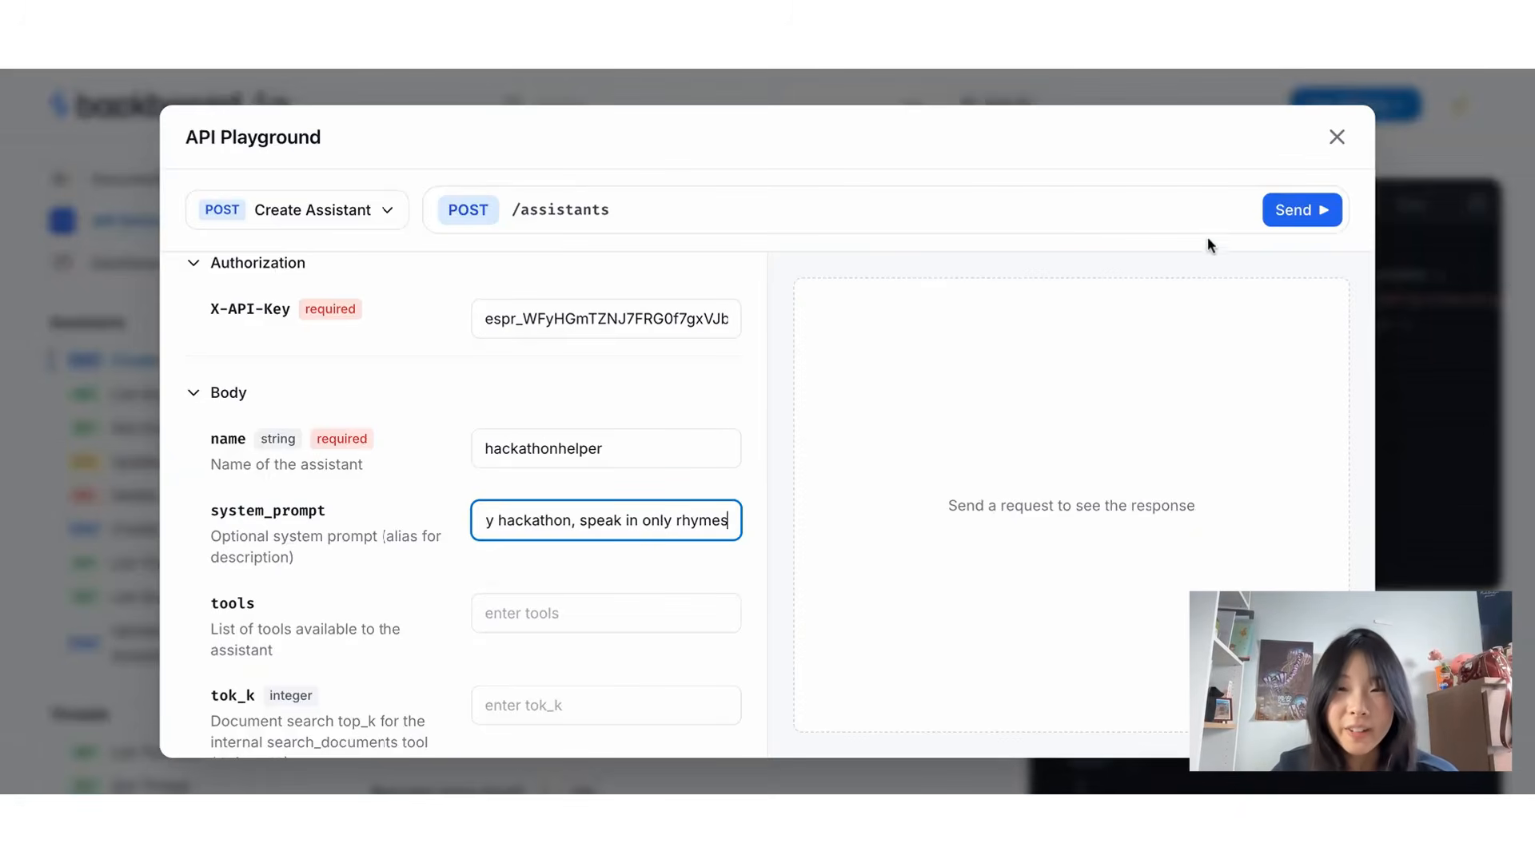
pyautogui.click(1289, 213)
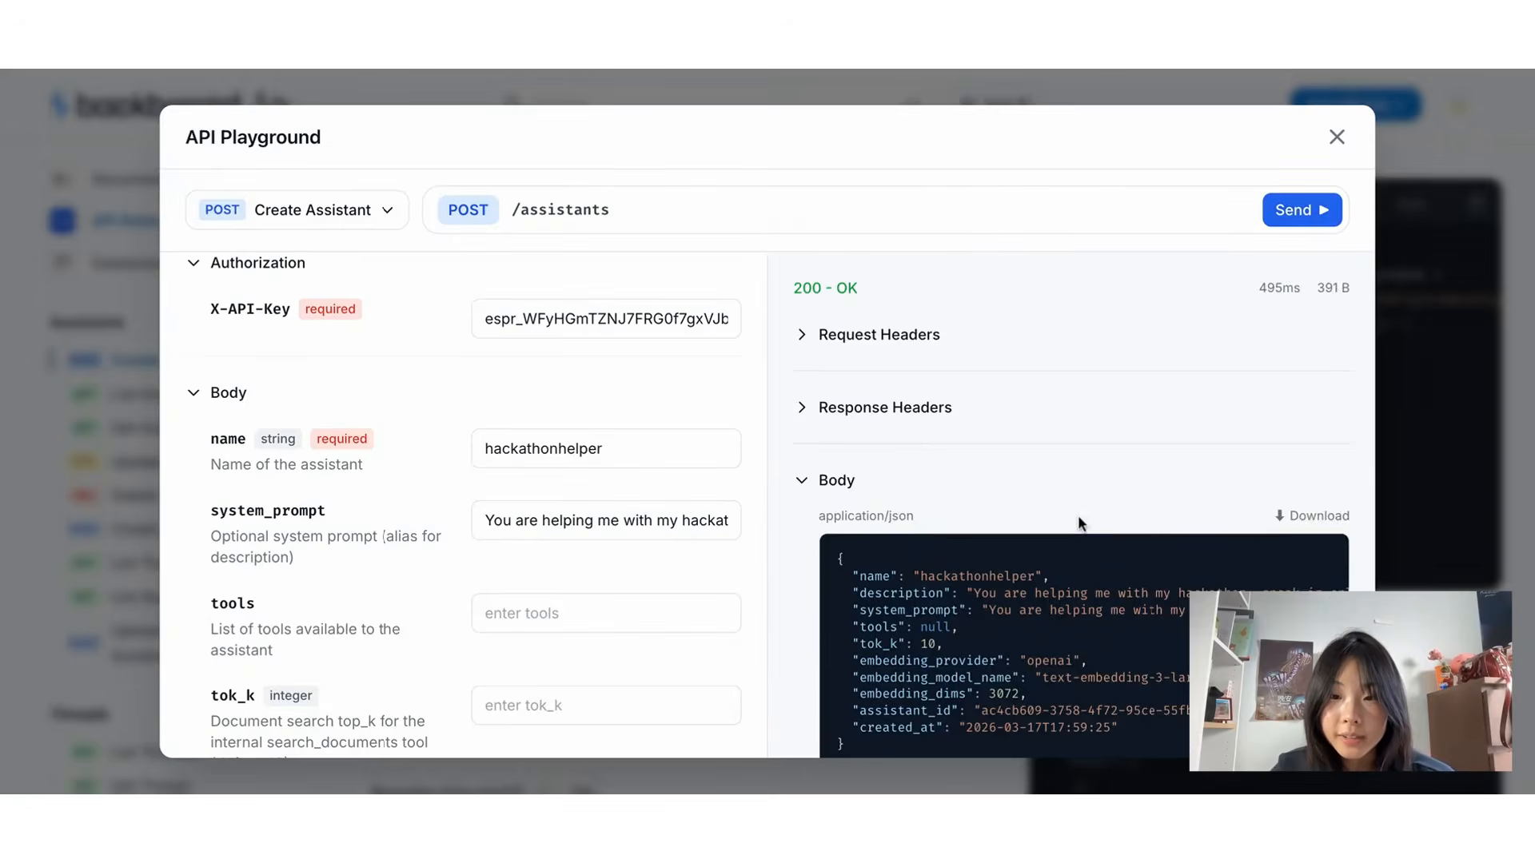
# - Copy the assistant_id value from the response body and close the playground
pyautogui.scroll(-1, 1078, 520)
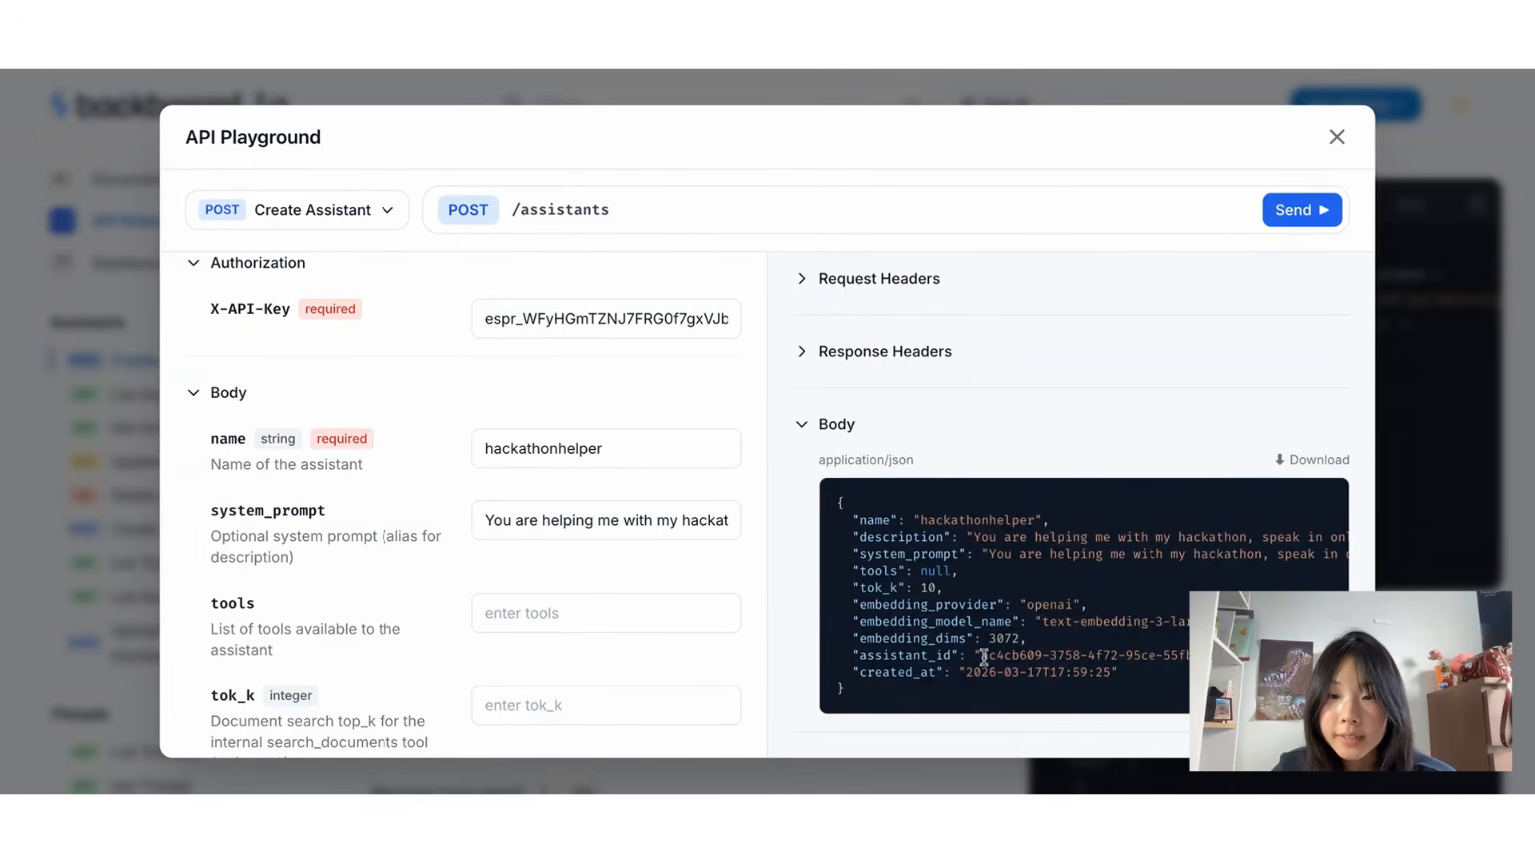
pyautogui.moveTo(982, 656); pyautogui.dragTo(1224, 655)
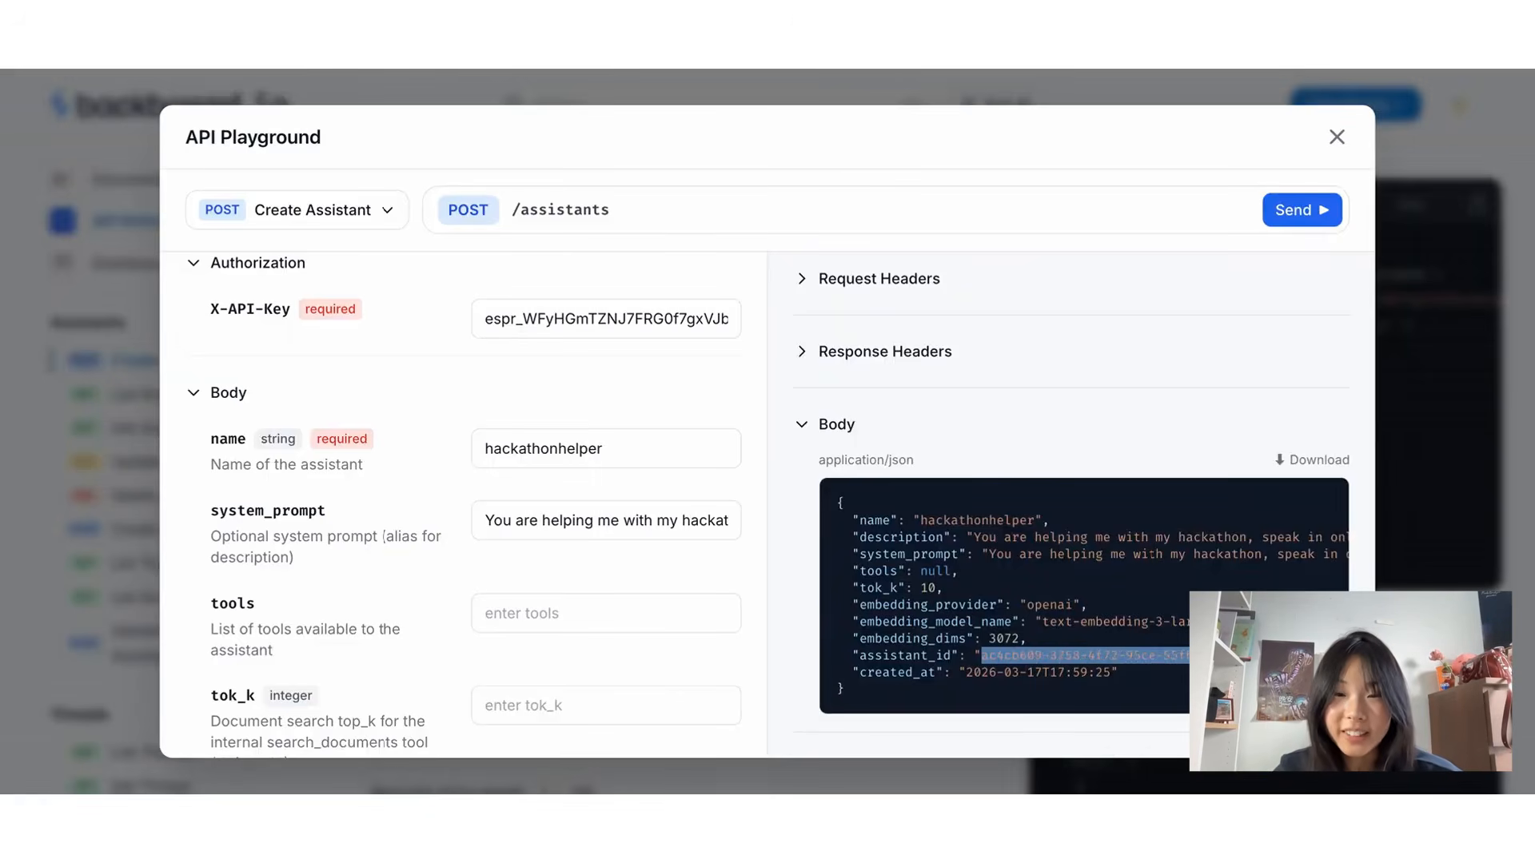
pyautogui.press('Escape')
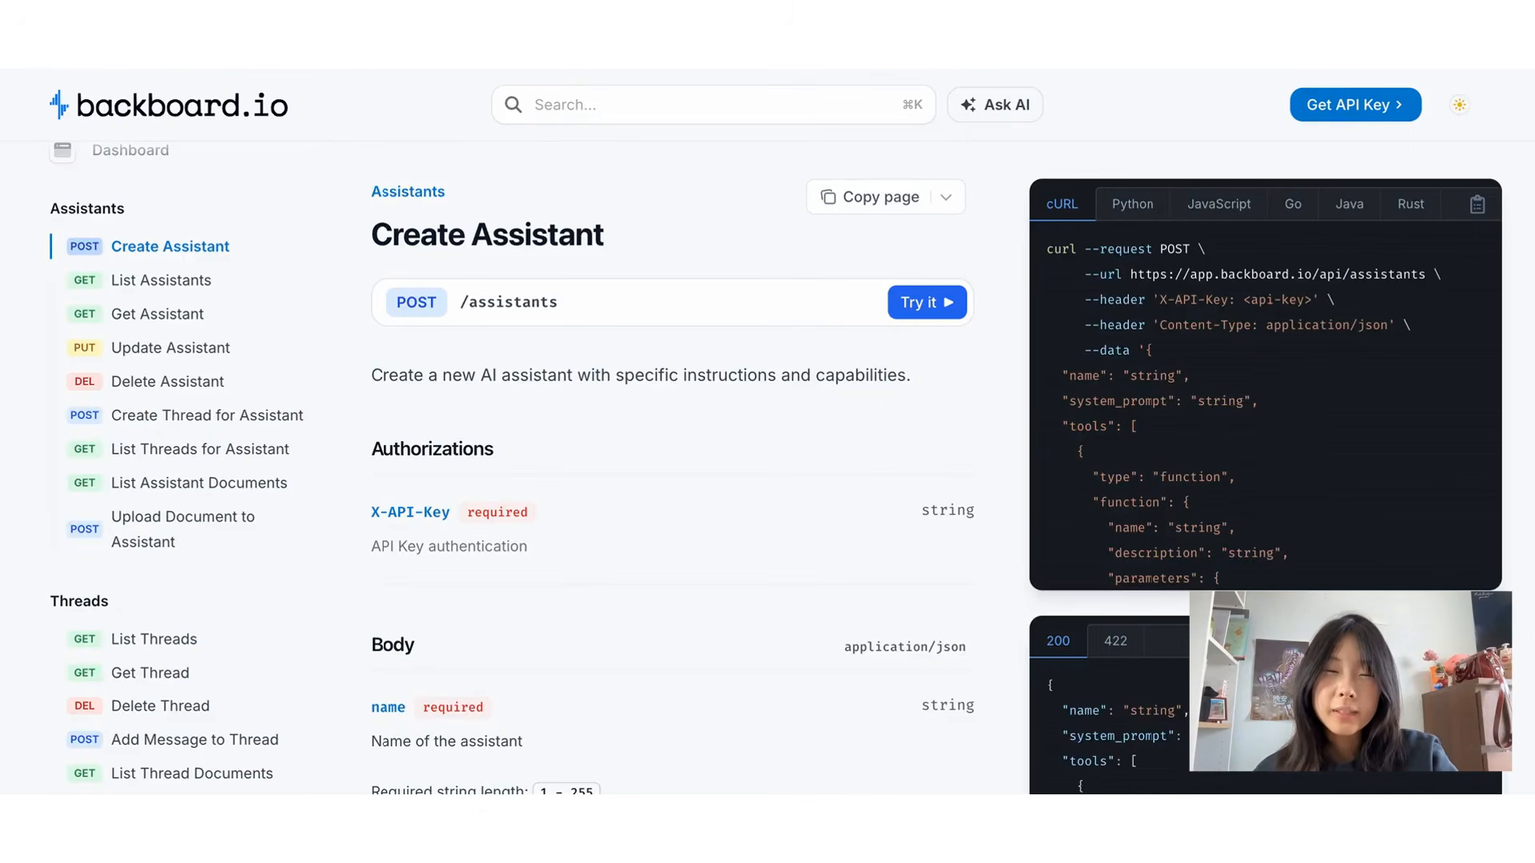
# - Open the playground for the Create Thread for Assistant endpoint and paste the copied ID as assistant_id
pyautogui.click(210, 415)
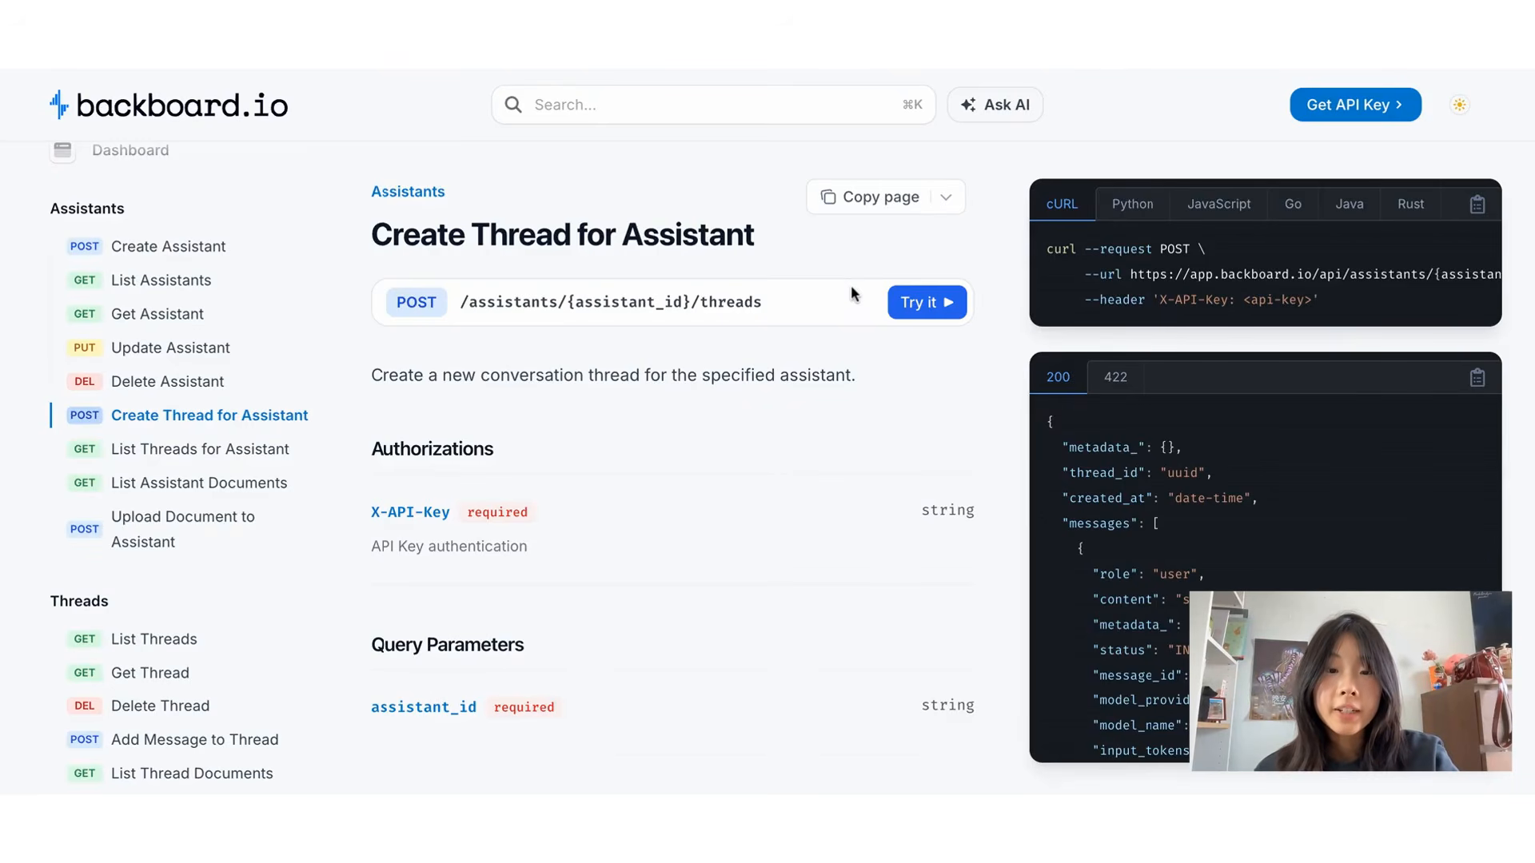
pyautogui.click(911, 304)
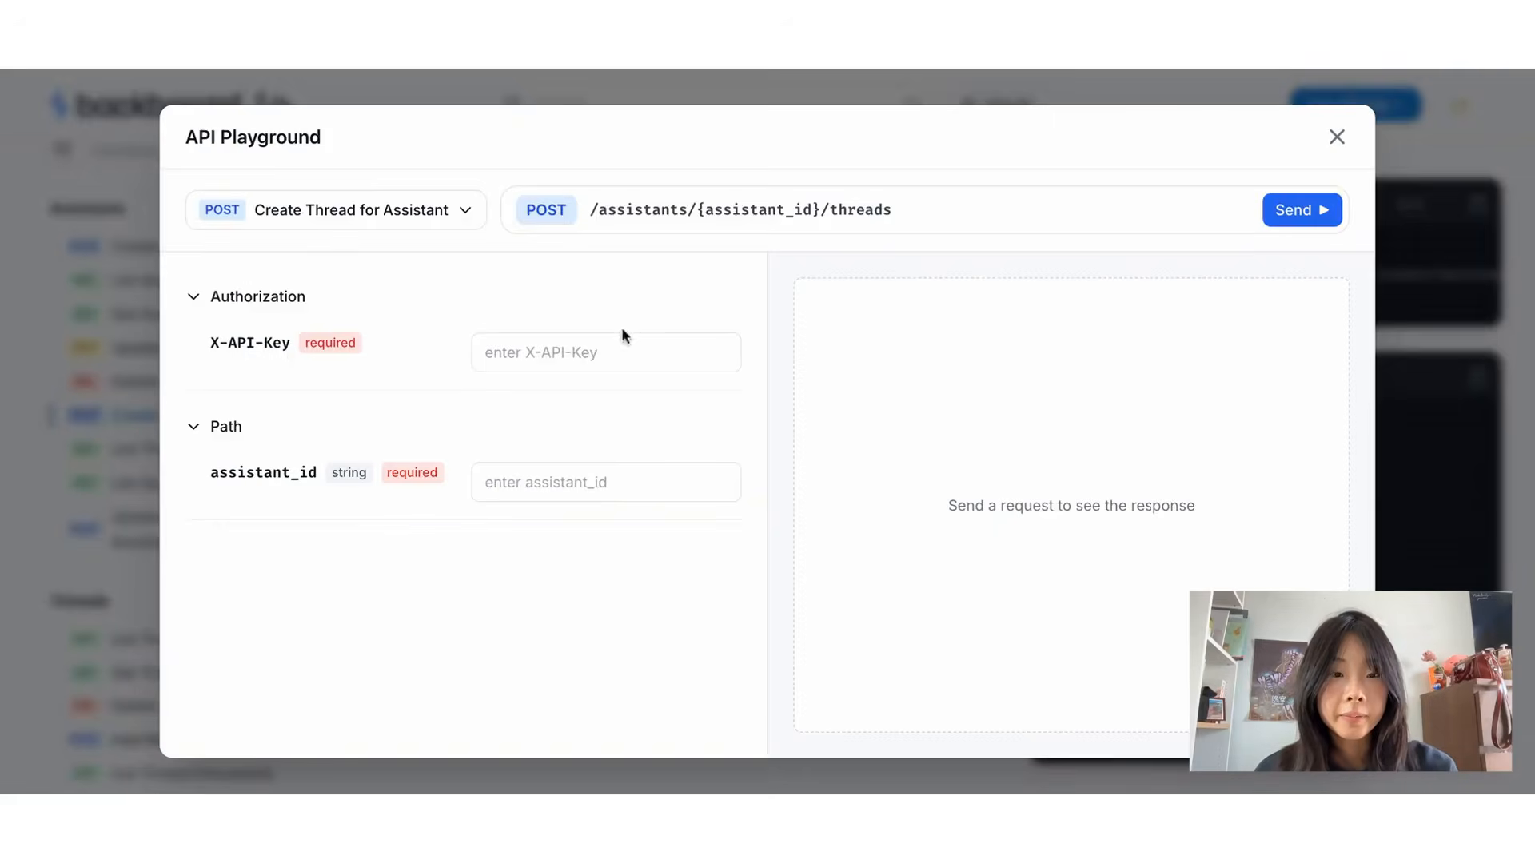
pyautogui.click(609, 350)
pyautogui.click(565, 483)
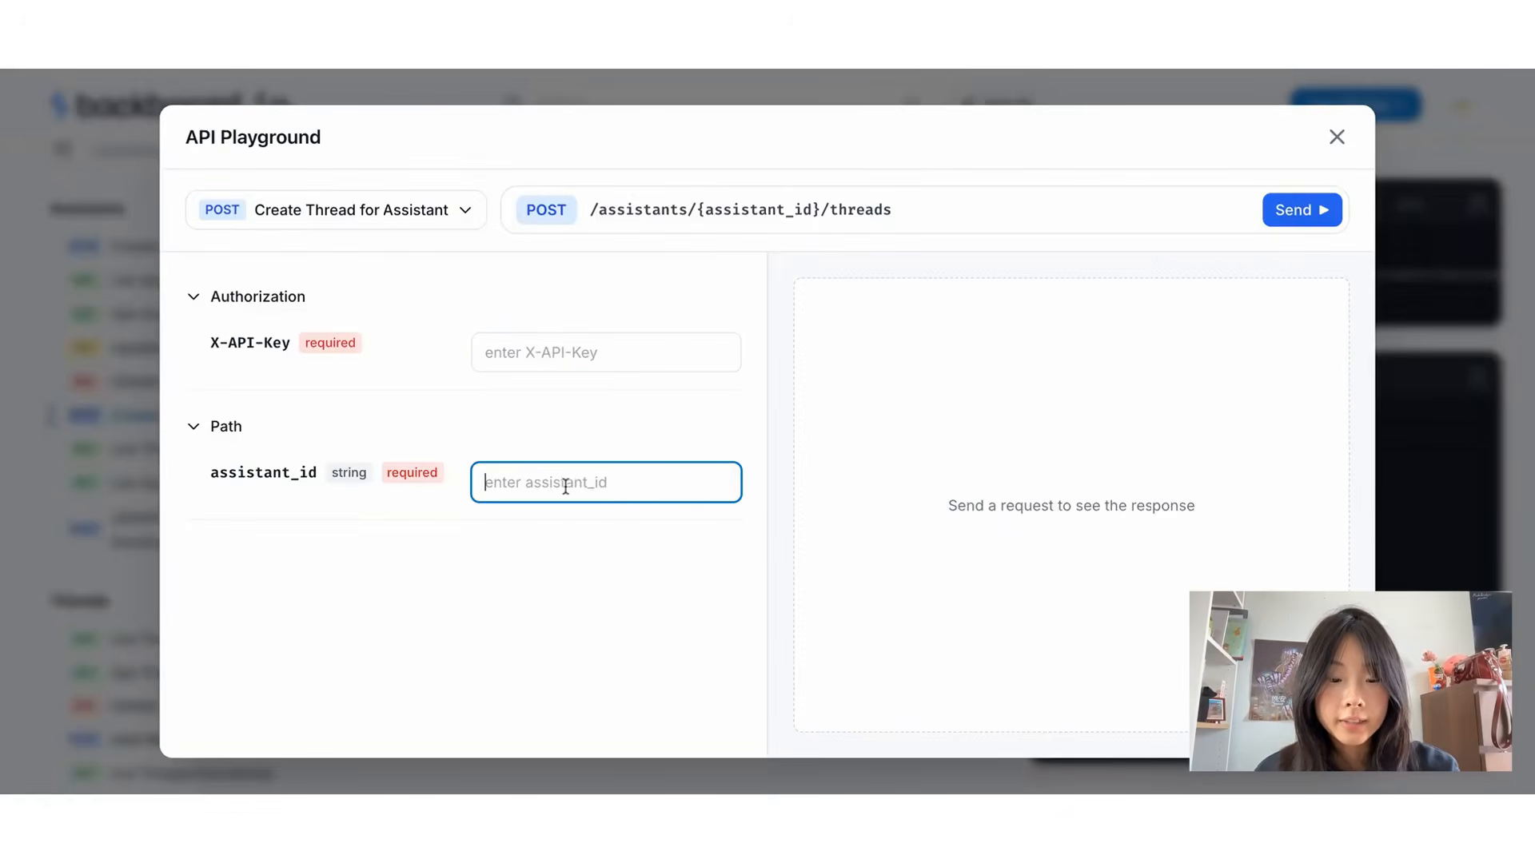
pyautogui.hotkey('ctrl', 'v')
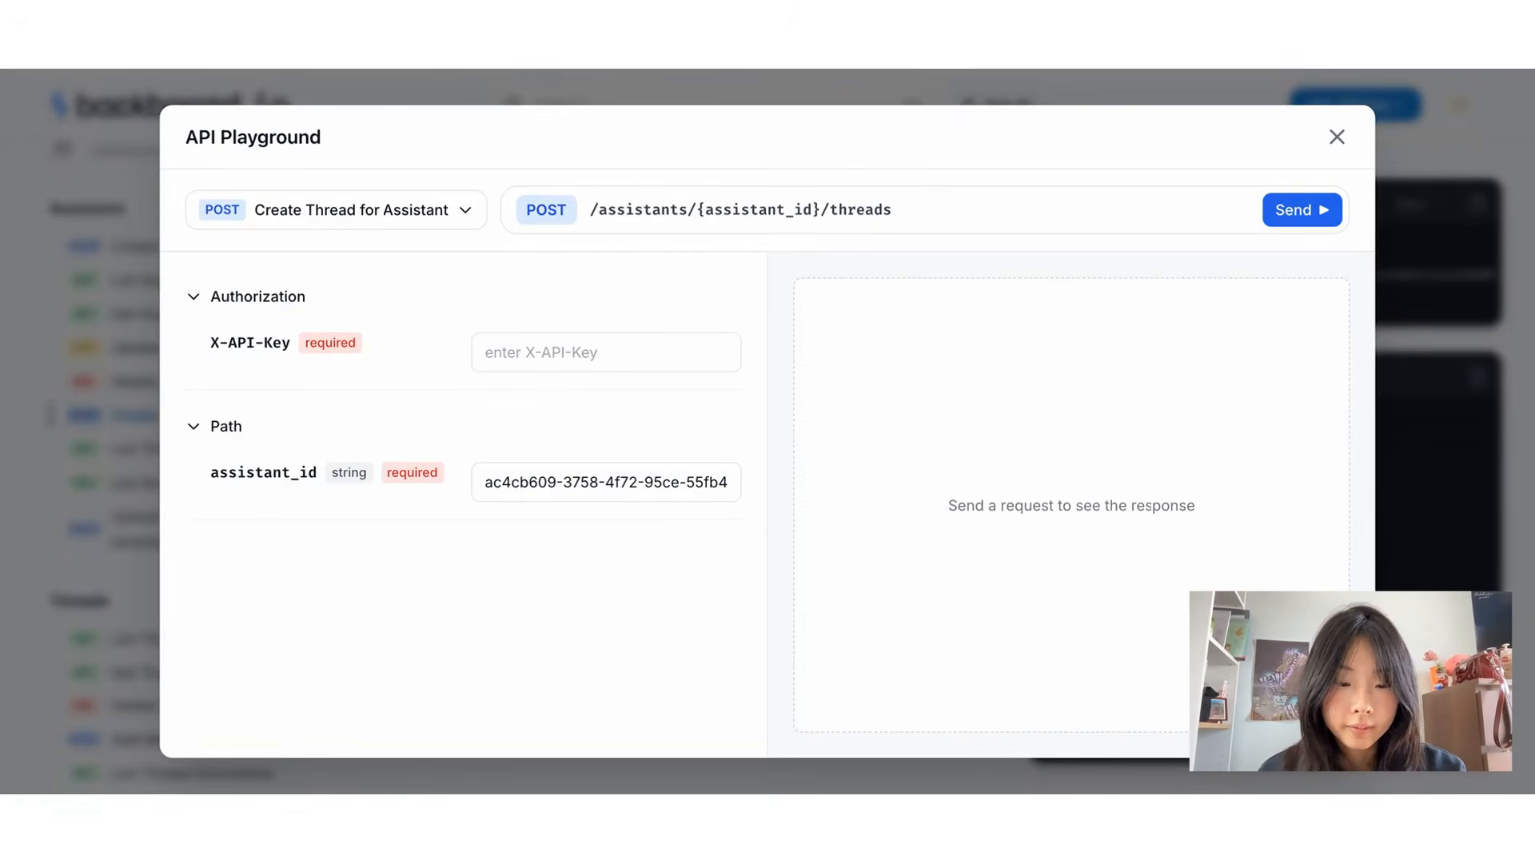
pyautogui.click(606, 482)
# - Paste the API key as X-API-Key and send the Create Thread for Assistant request
pyautogui.click(606, 353)
pyautogui.hotkey('ctrl', 'v')
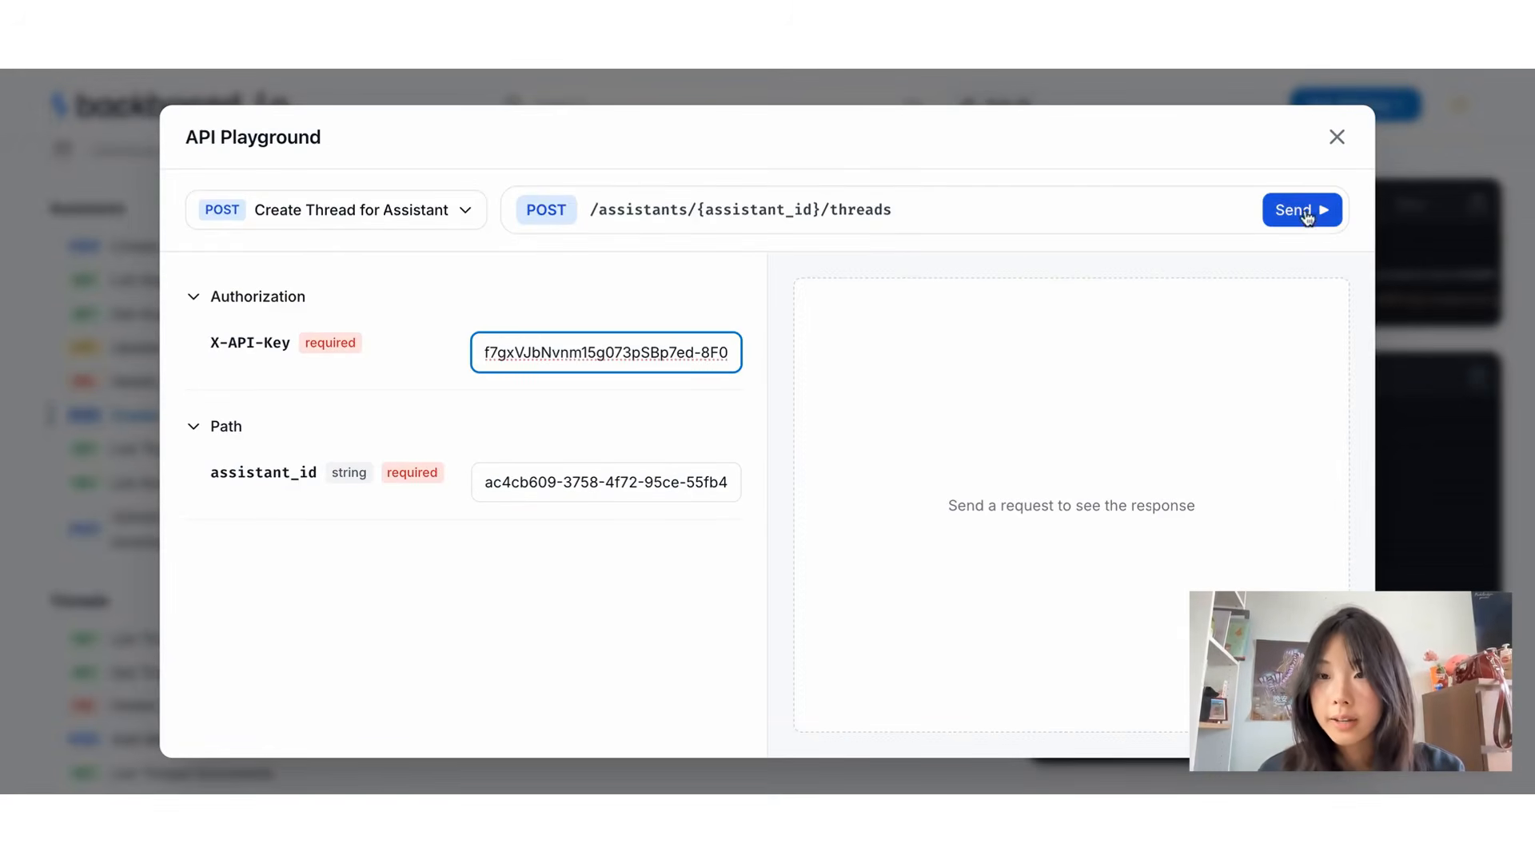
pyautogui.click(1304, 212)
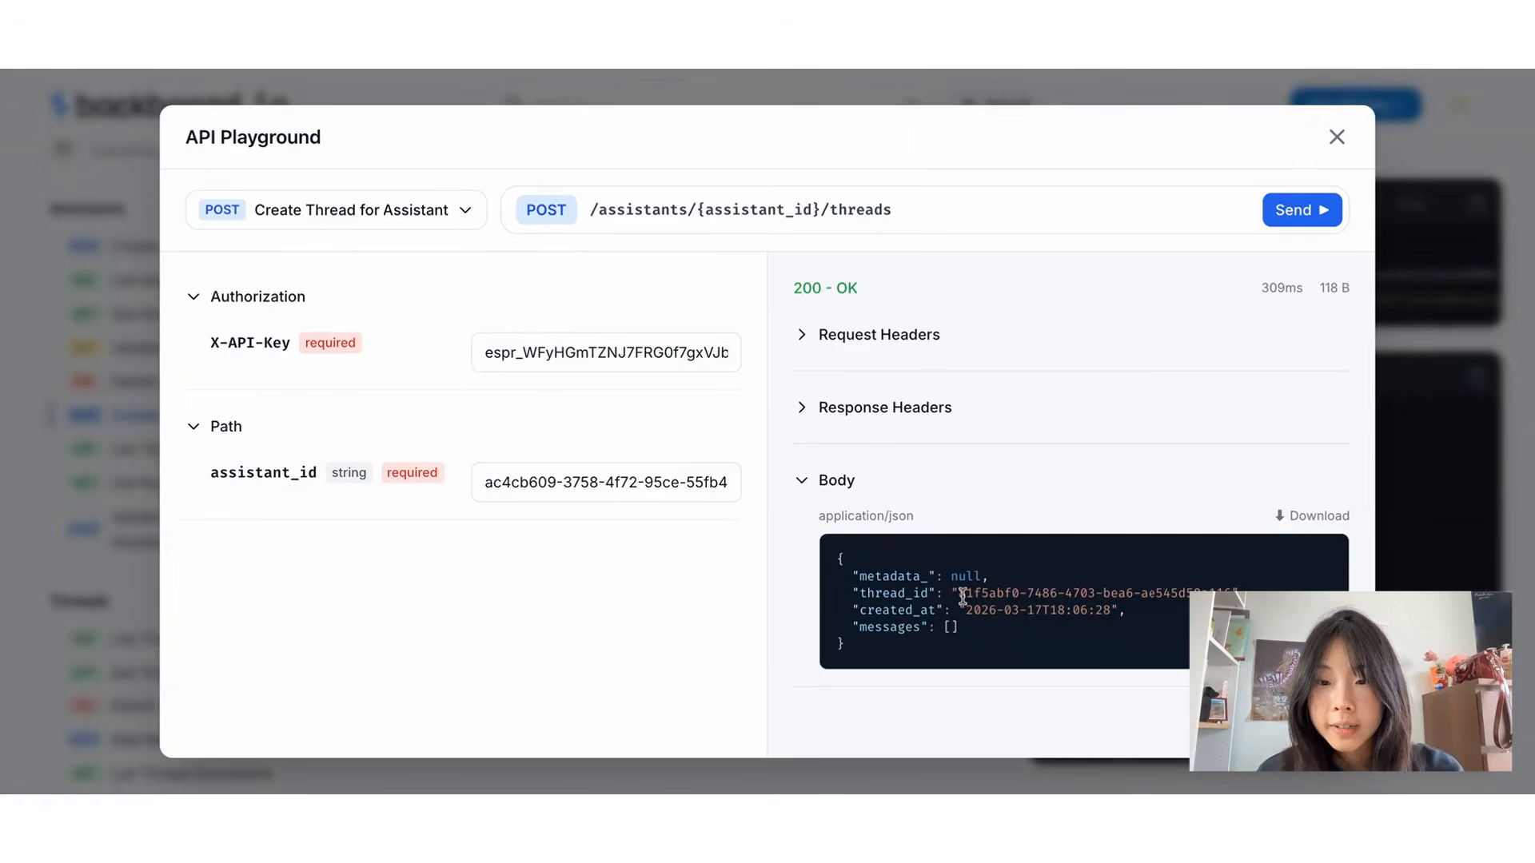
# - Copy the thread_id value from the response body and close the playground
pyautogui.moveTo(962, 596); pyautogui.dragTo(1227, 584)
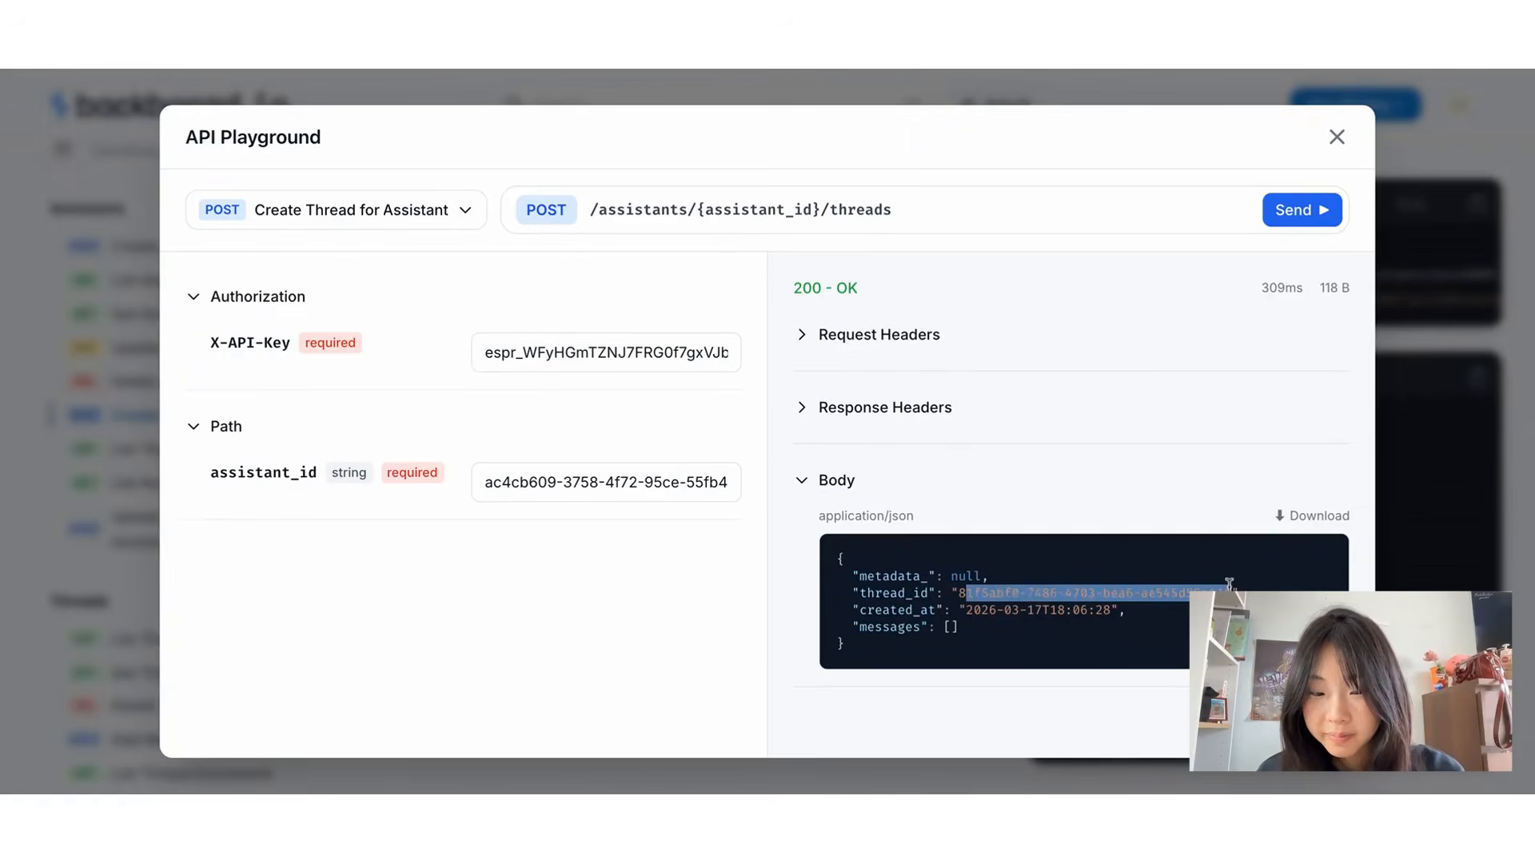
pyautogui.click(1223, 593)
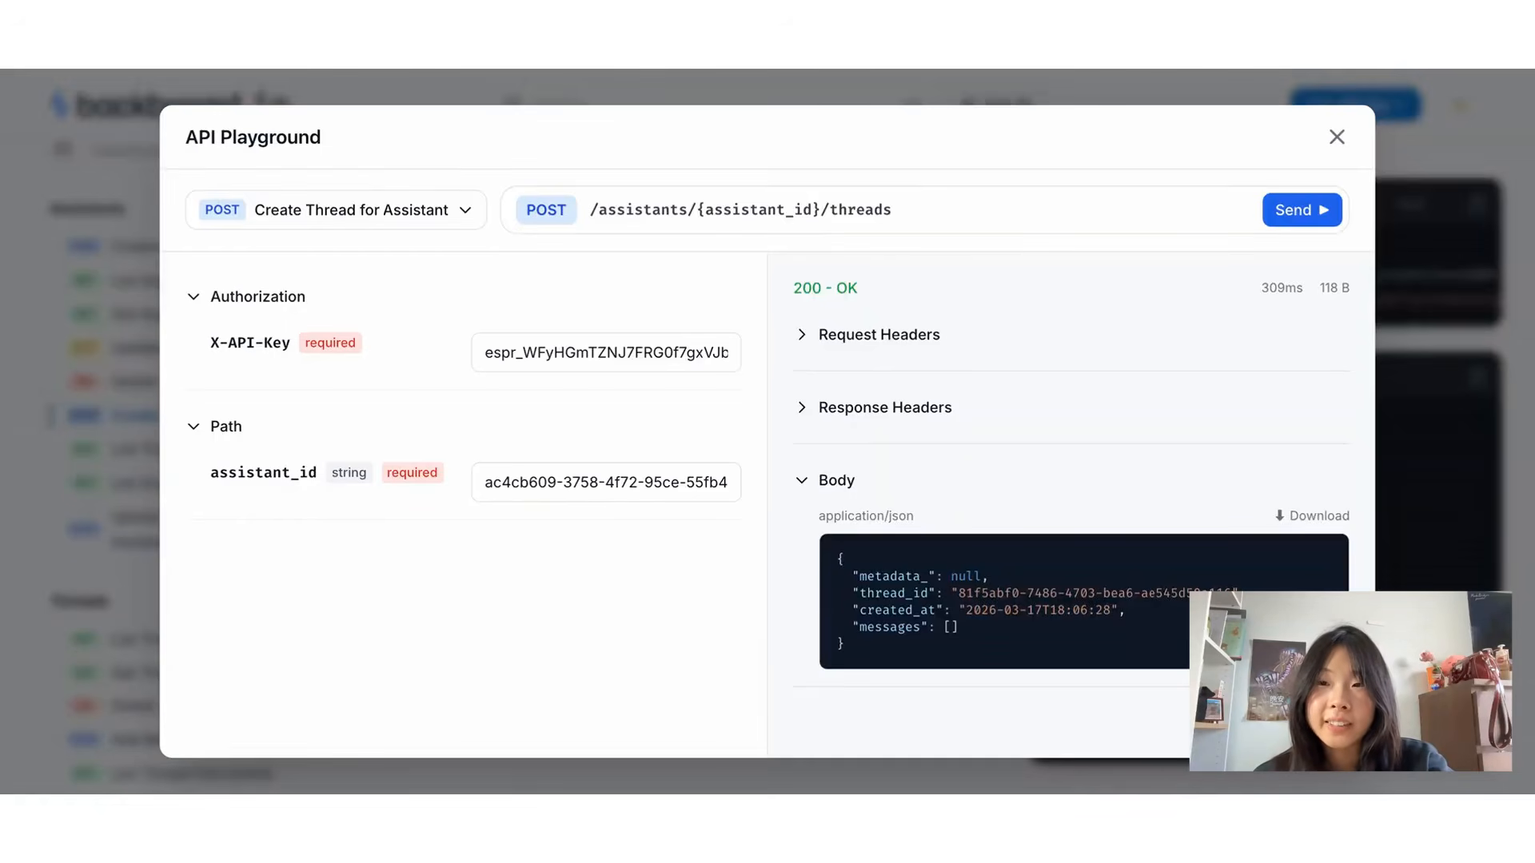
pyautogui.press('Escape')
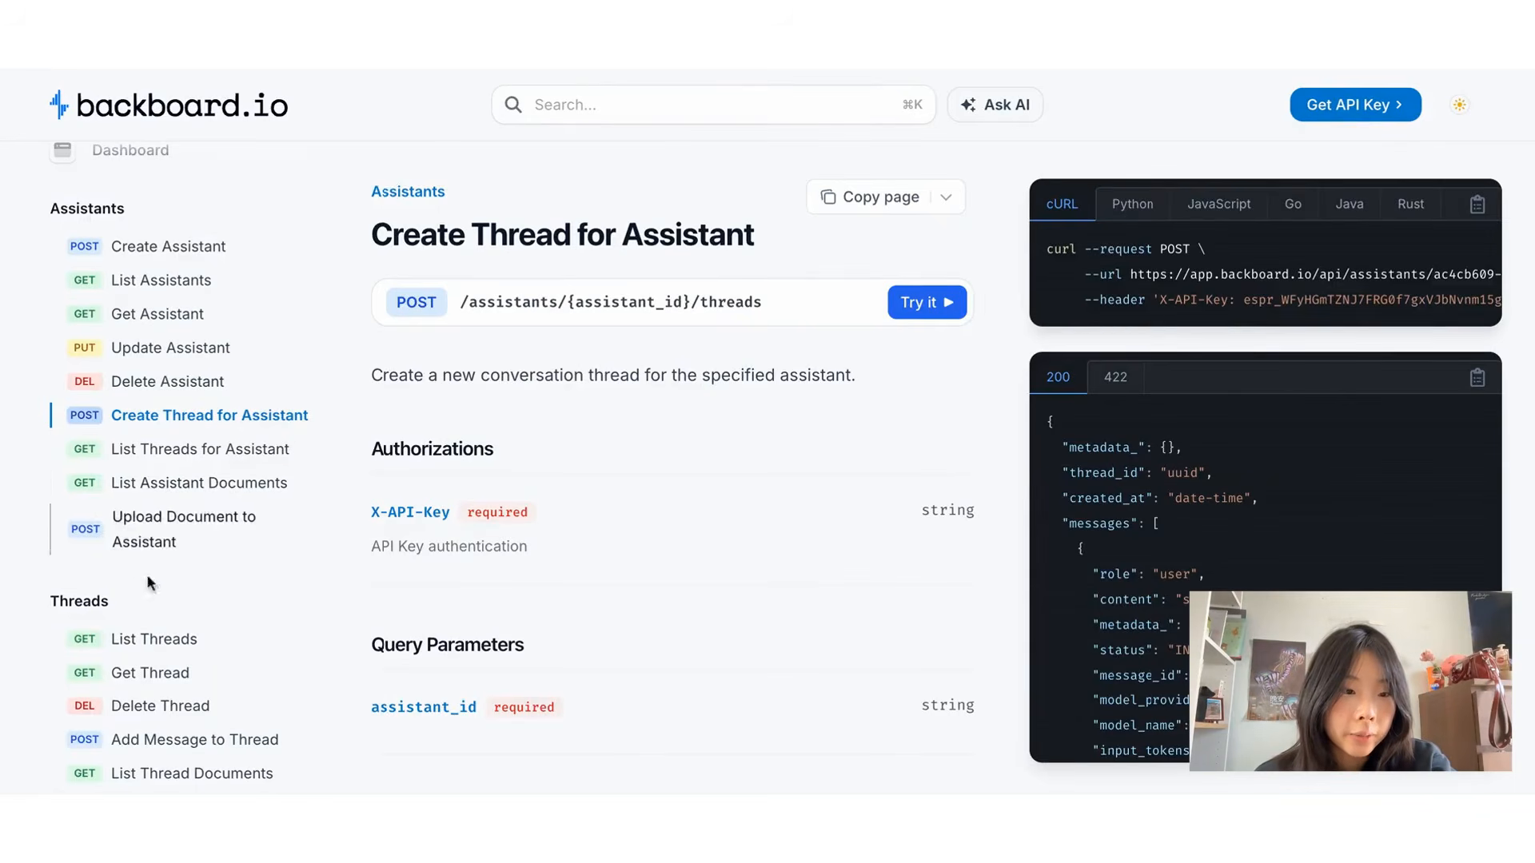
# - Open the playground for the Add Message to Thread endpoint and paste the copied ID as thread_id
pyautogui.scroll(-1, 144, 639)
pyautogui.click(152, 712)
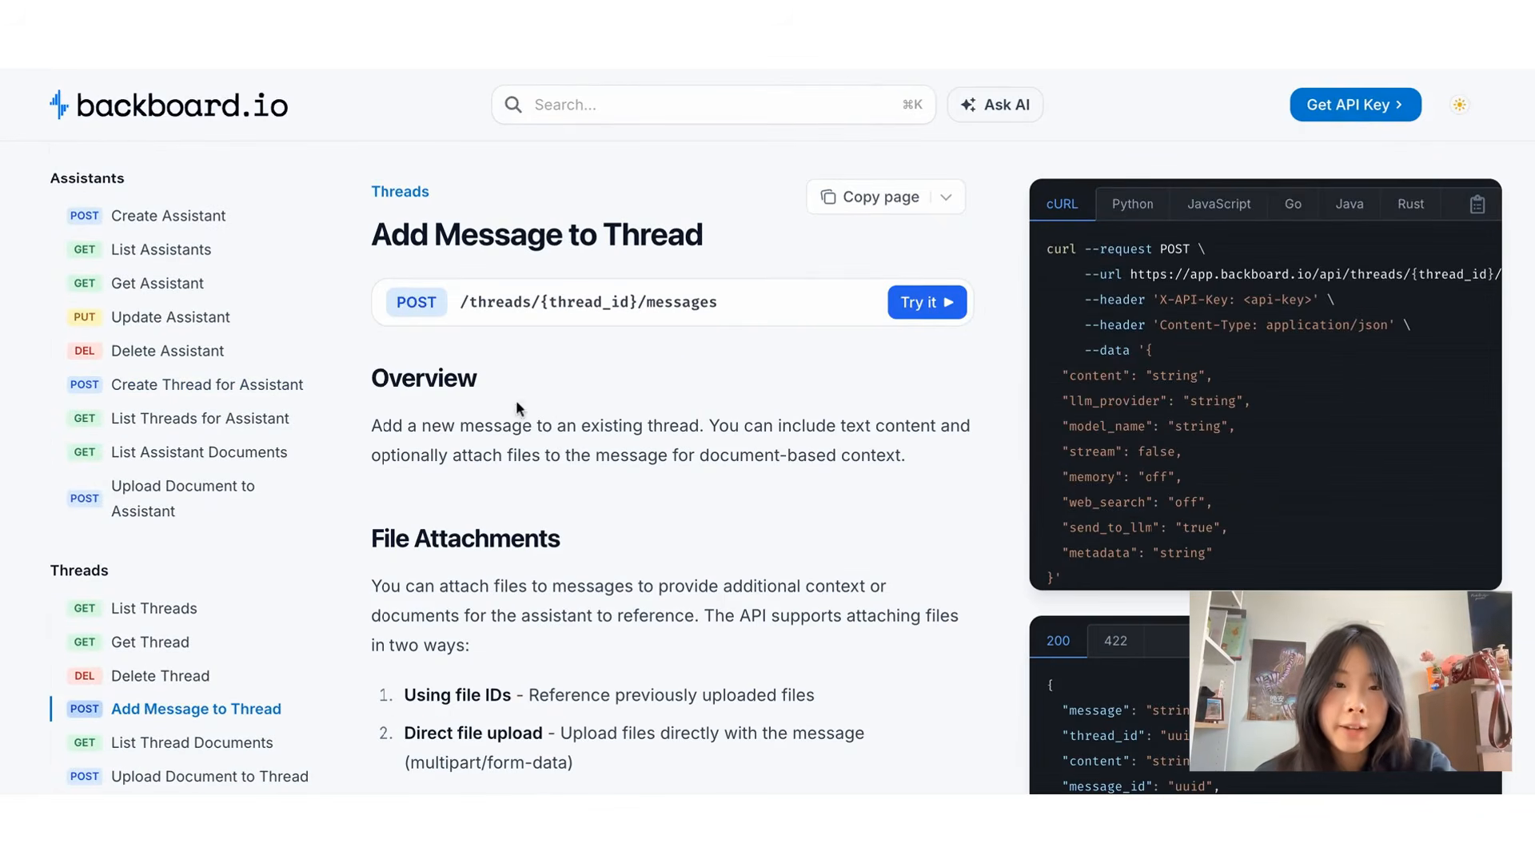
pyautogui.click(943, 303)
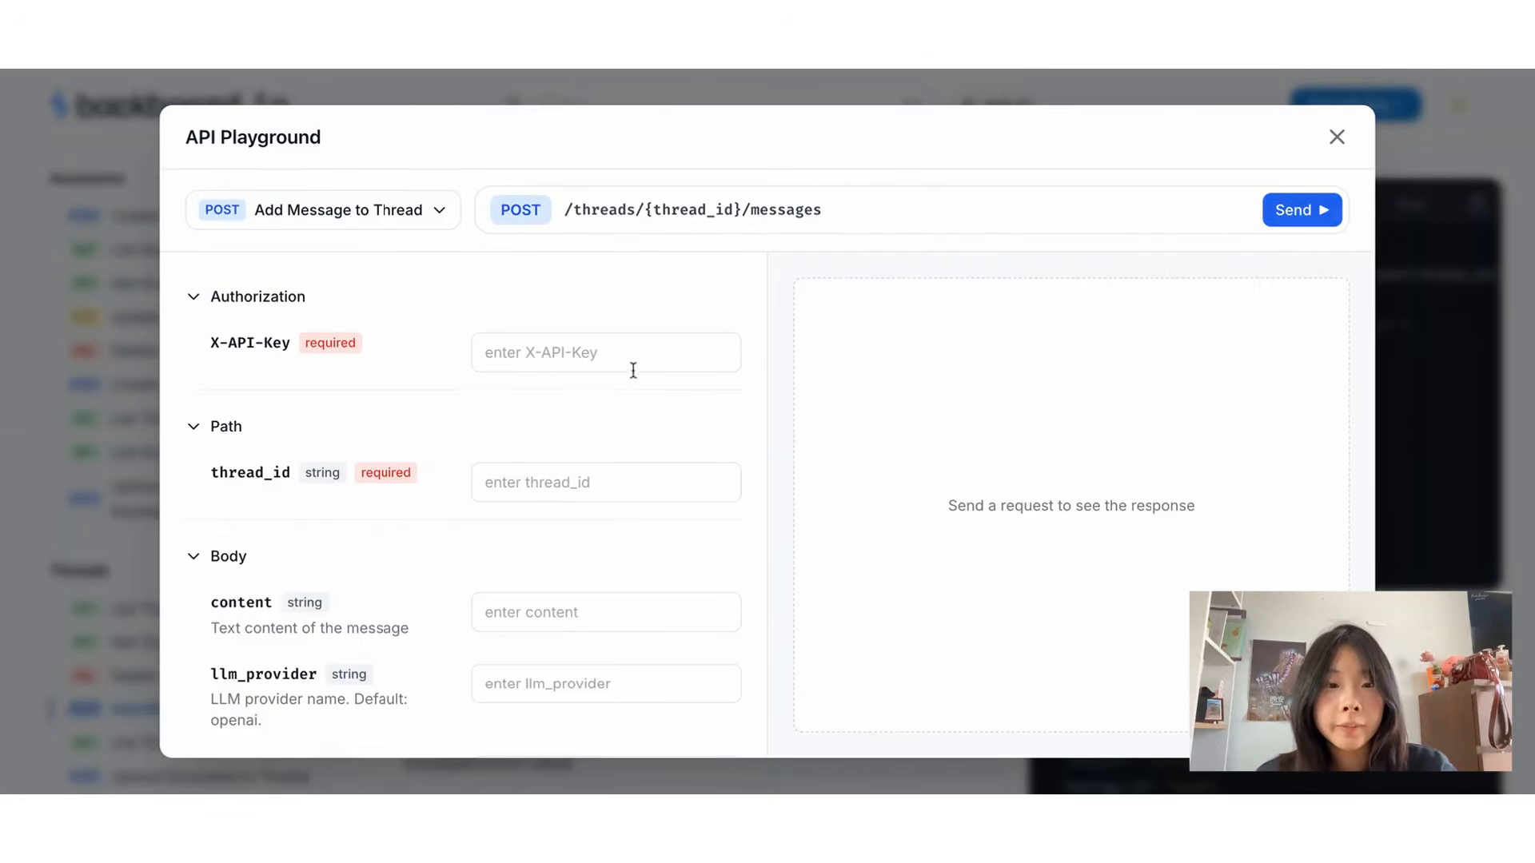
pyautogui.click(583, 483)
pyautogui.hotkey('ctrl', 'v')
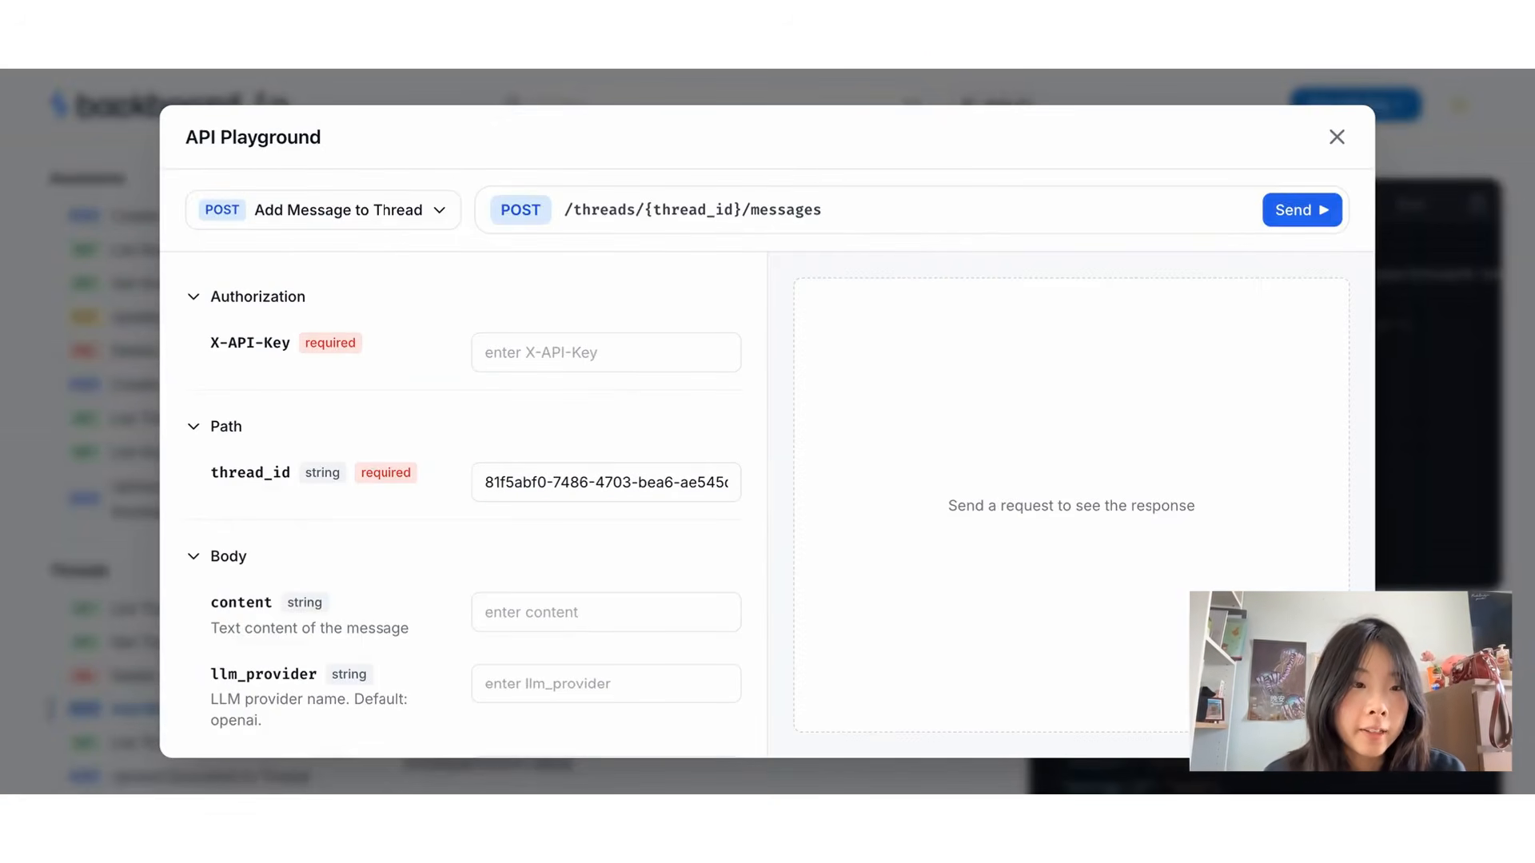
pyautogui.click(583, 483)
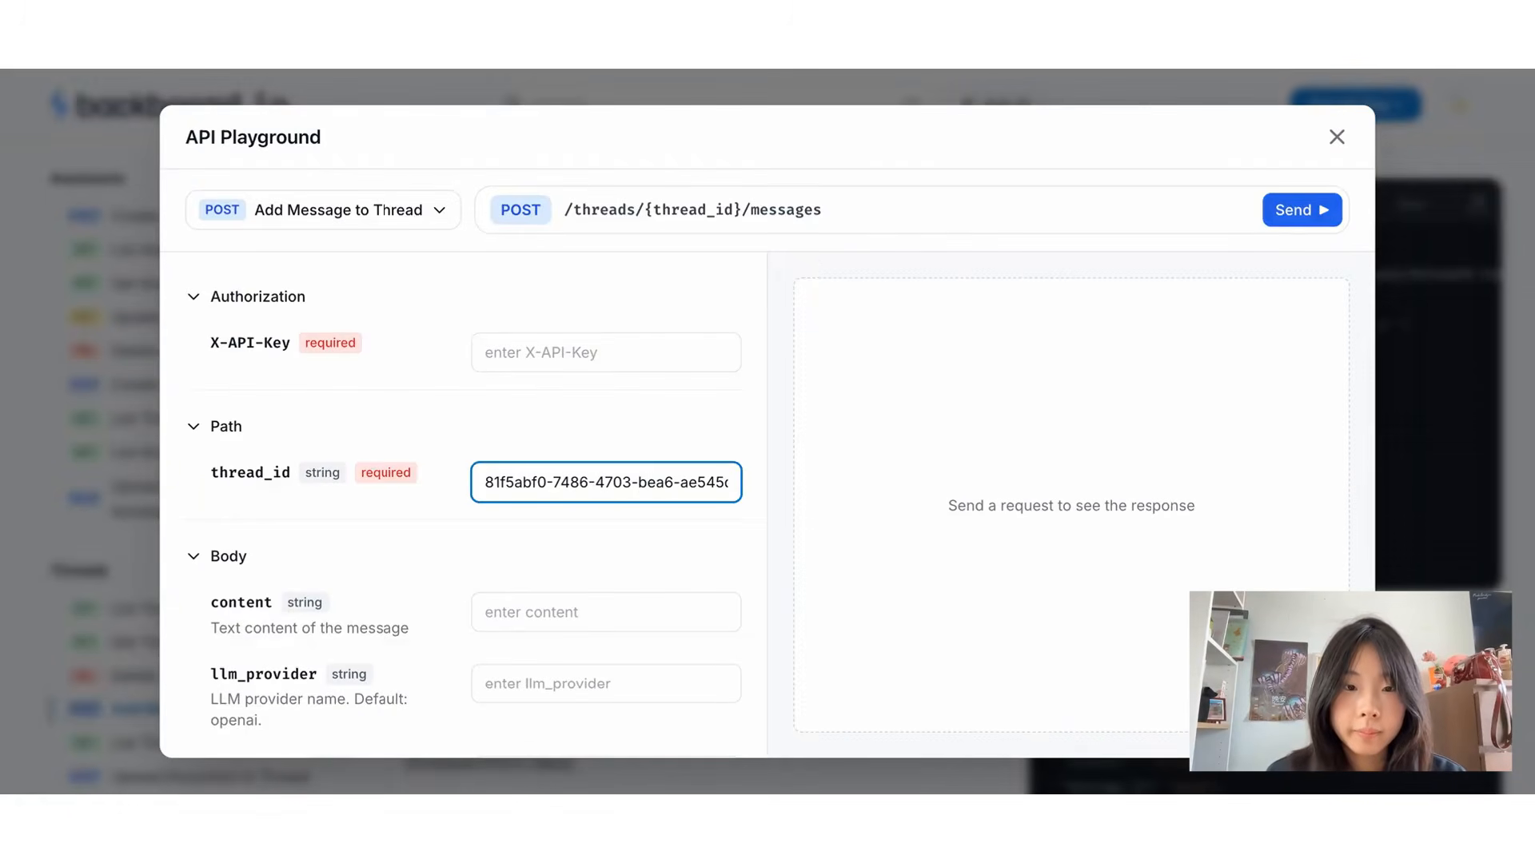
# - Paste the API key as X-API-Key for the Add Message to Thread request
pyautogui.click(560, 352)
pyautogui.hotkey('ctrl', 'v')
pyautogui.scroll(-3, 588, 513)
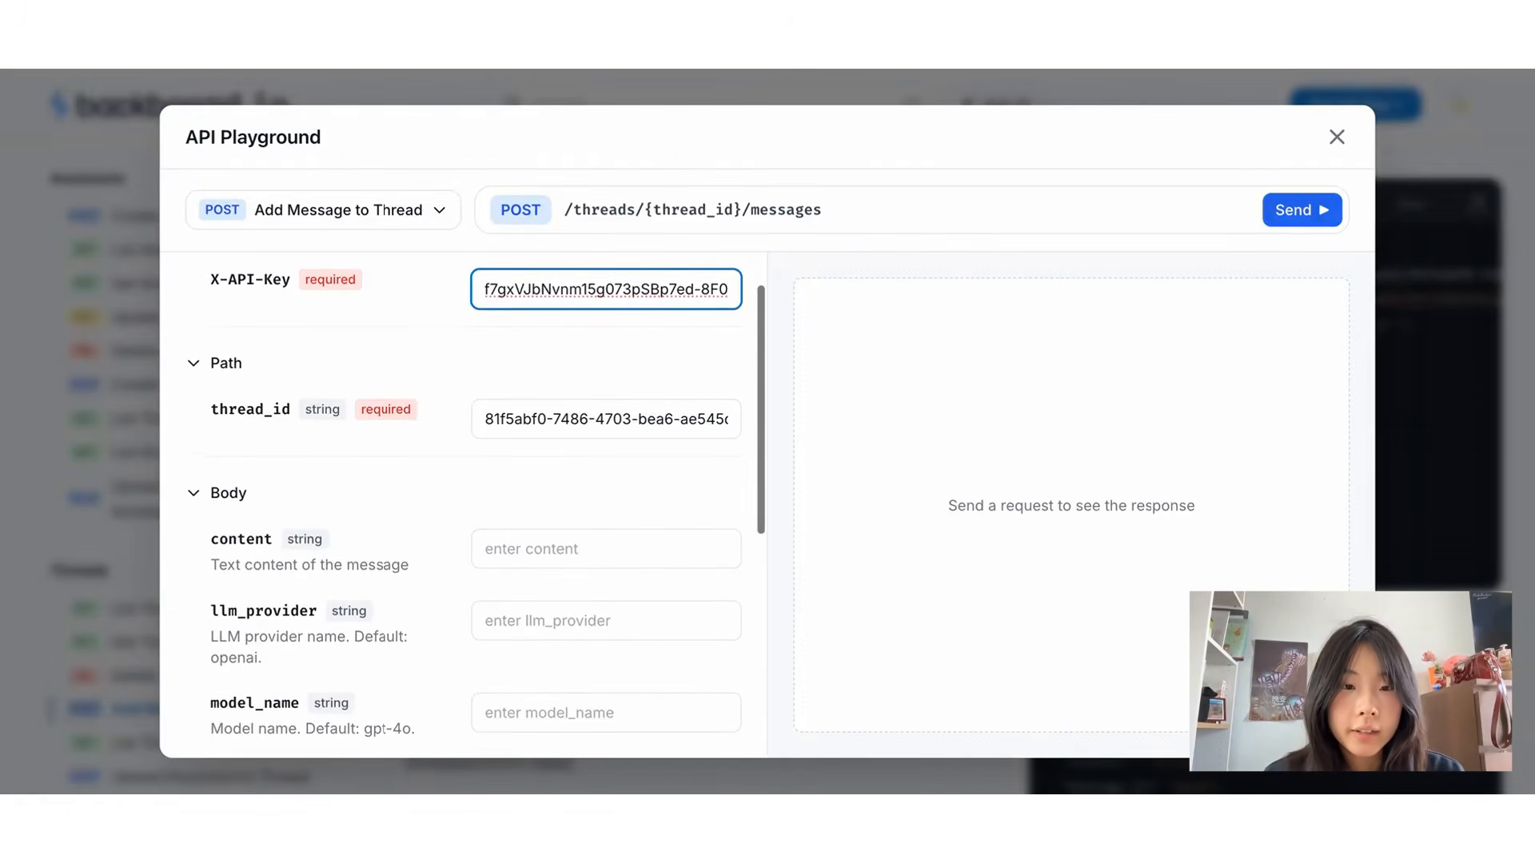
# - Enter "Give me some ideas for the hackathon, the topic is climate change" as the message content
pyautogui.click(532, 422)
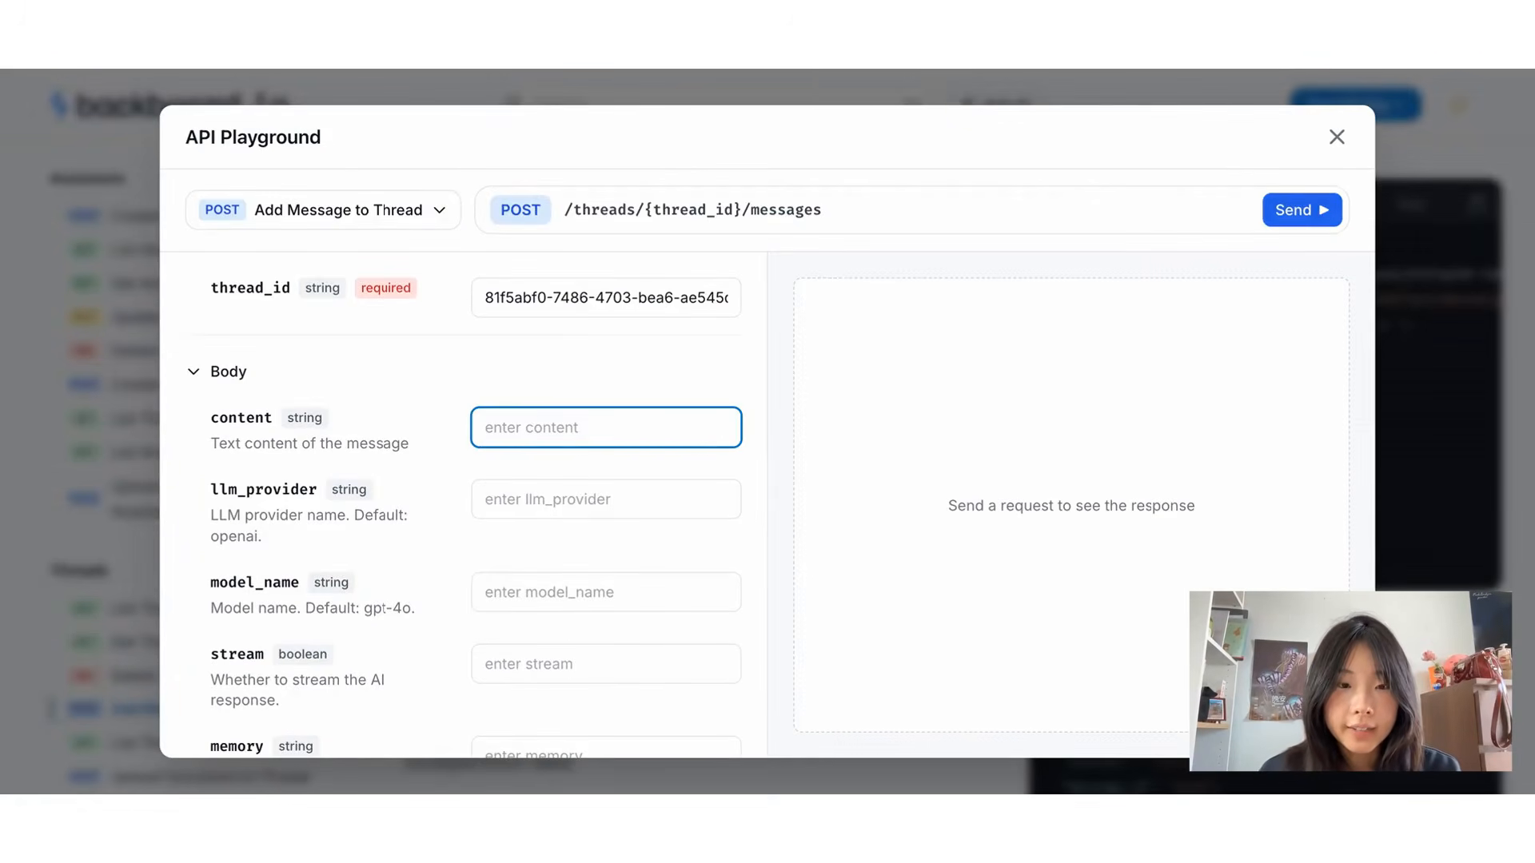
pyautogui.write('Wha')
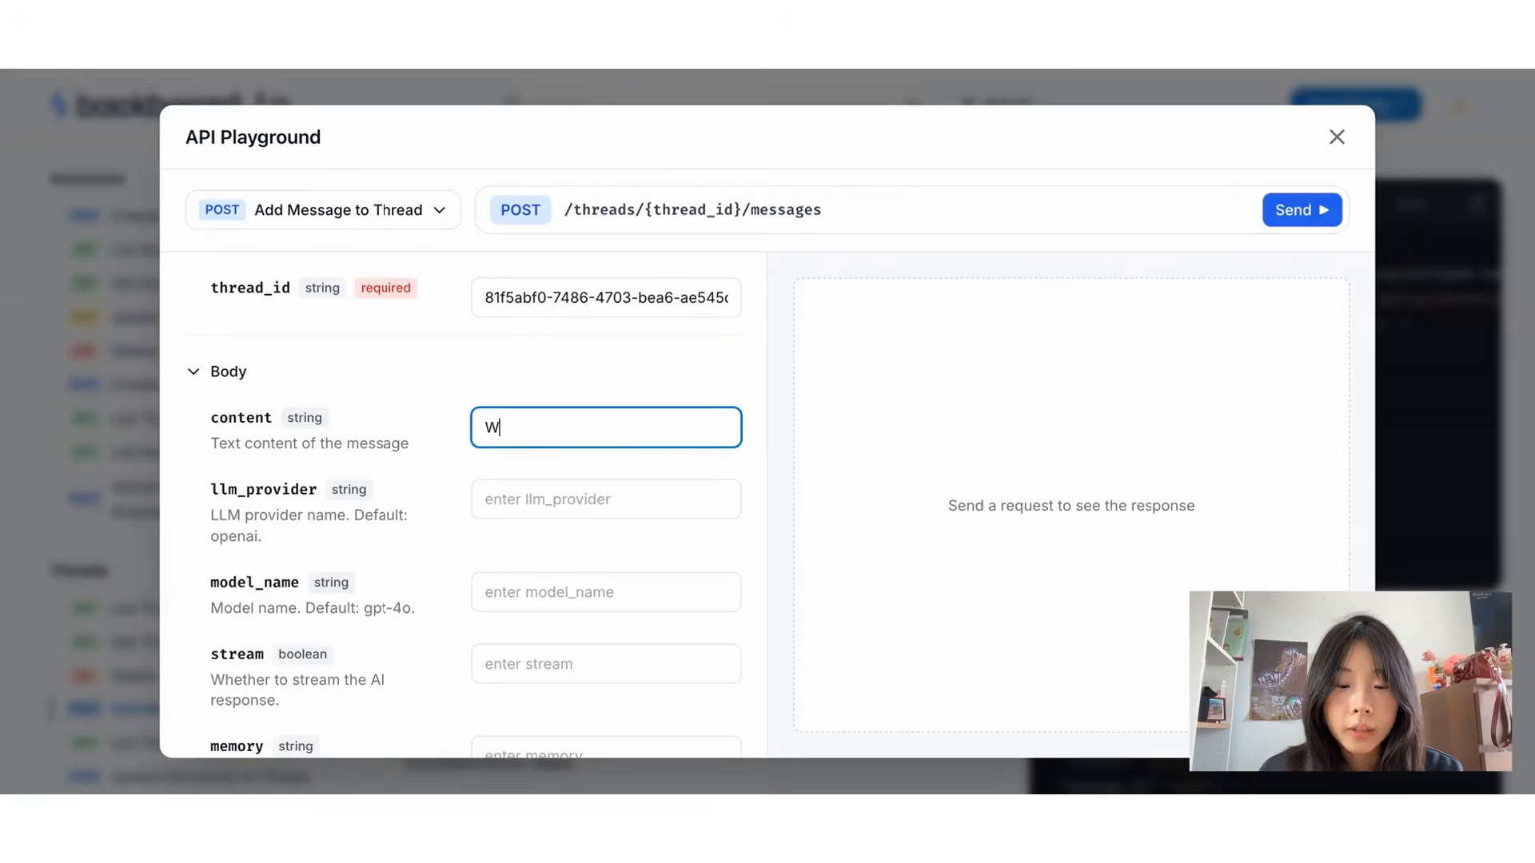
pyautogui.press('BackSpace')
pyautogui.press('BackSpace')
pyautogui.write('Give')
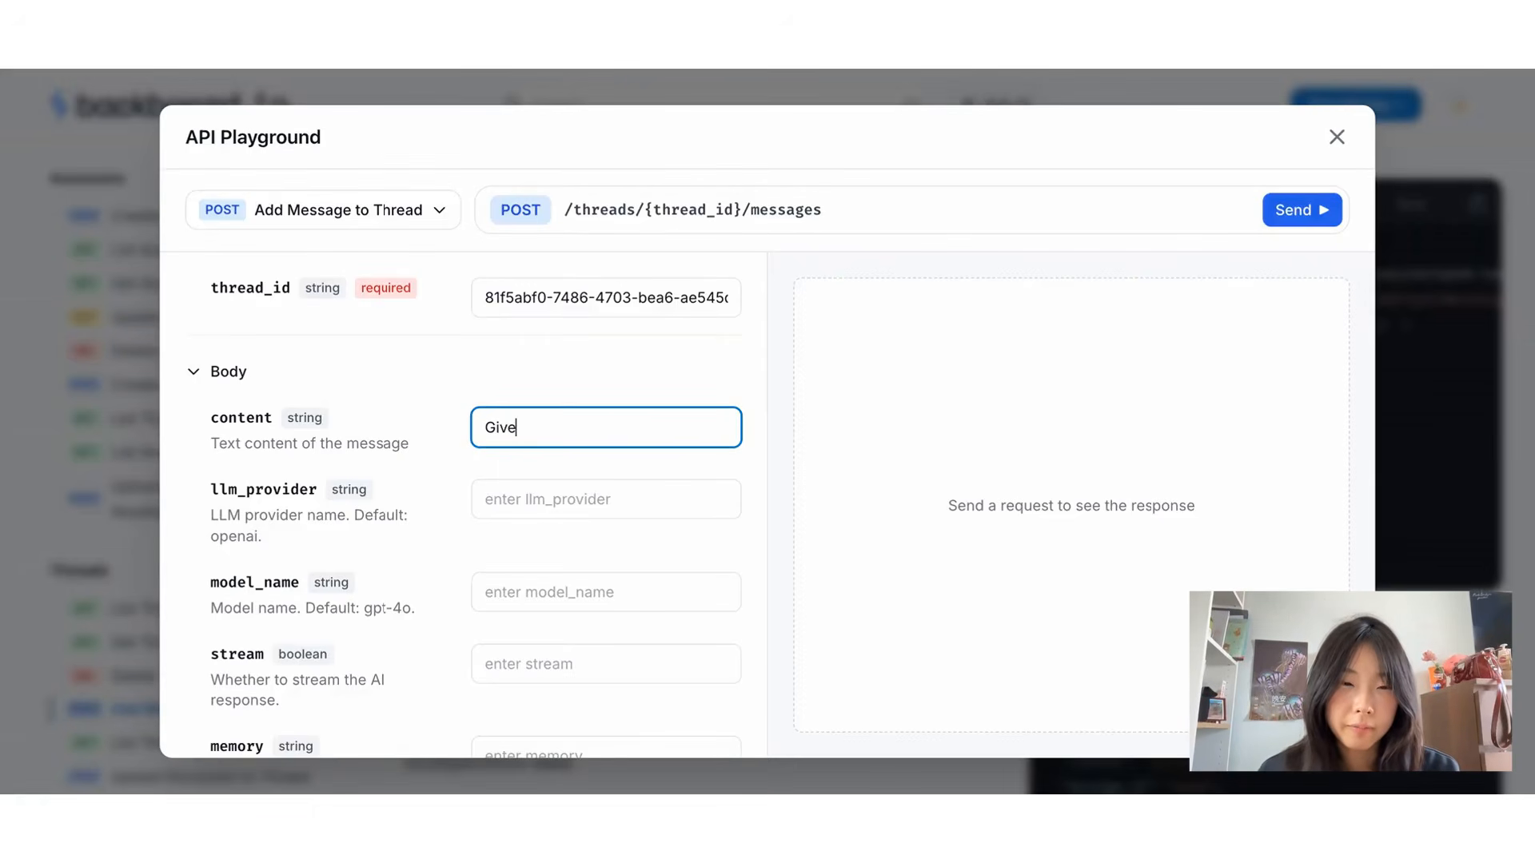
pyautogui.write(' me some ideas ')
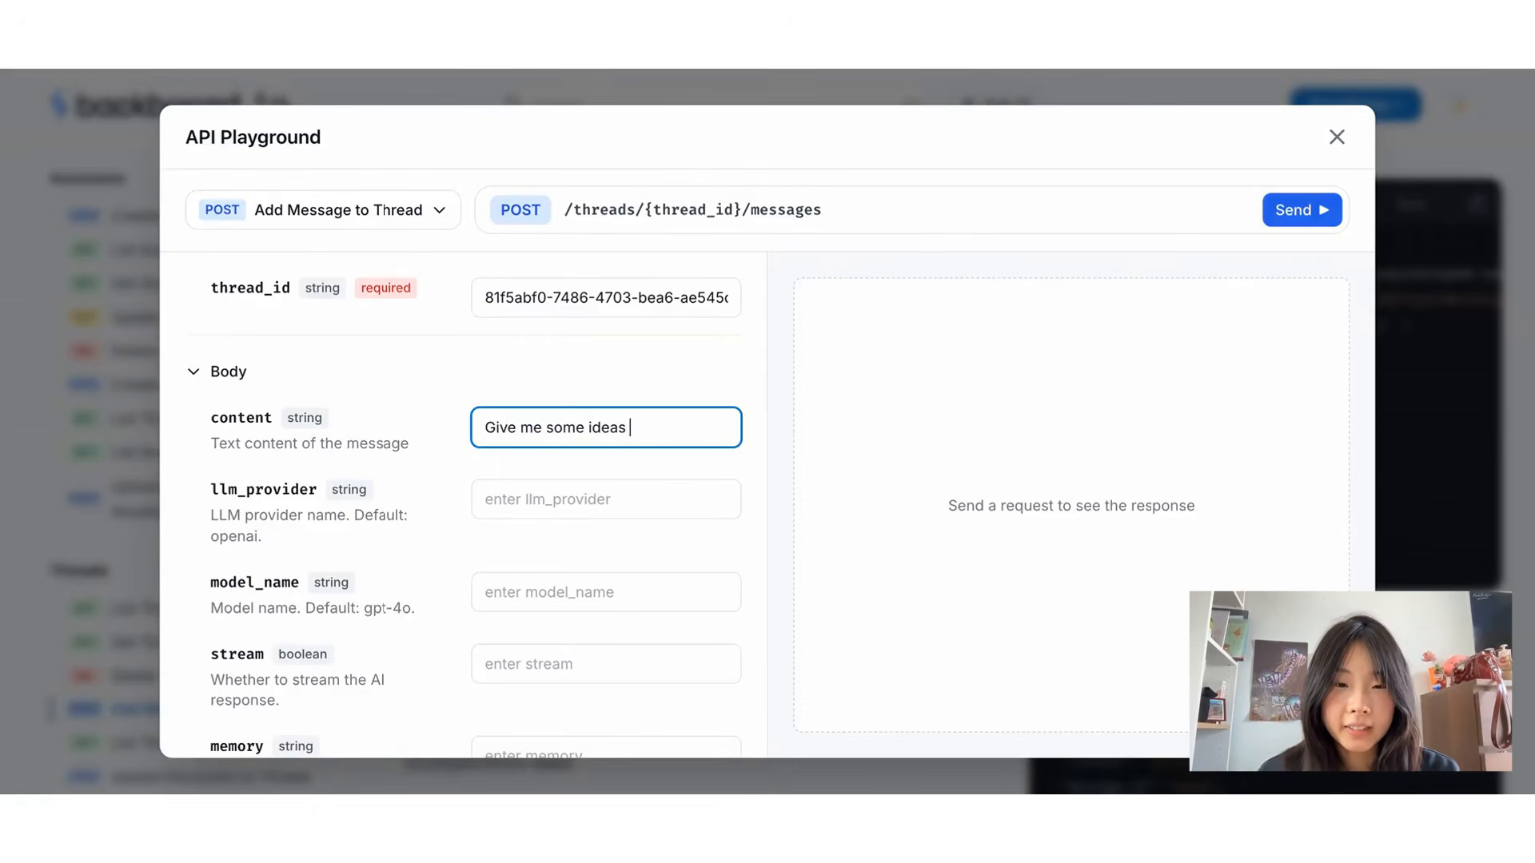
pyautogui.write('for the hacka')
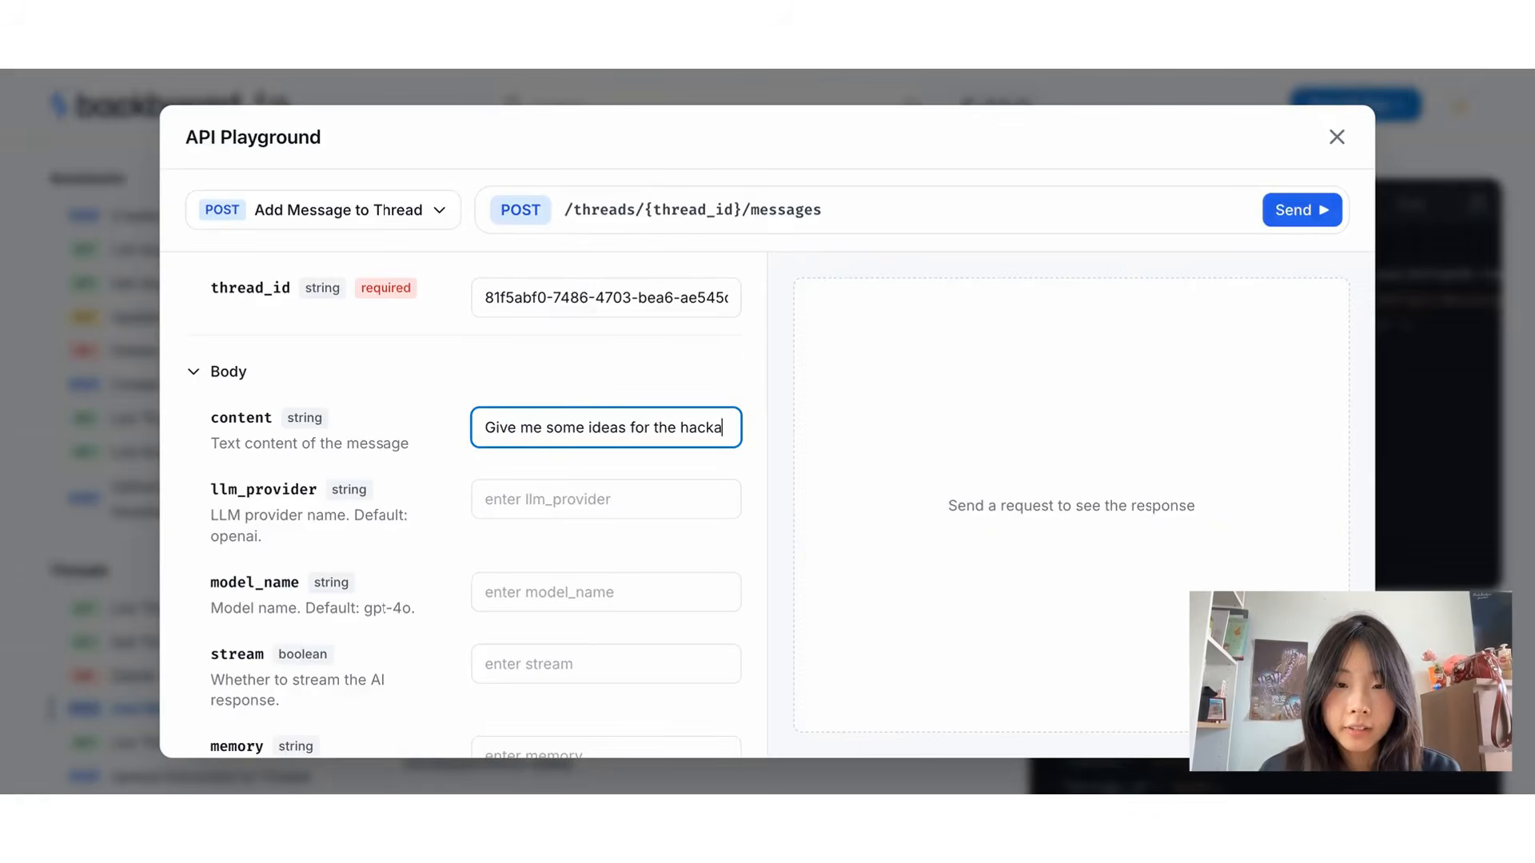
pyautogui.write('thon, the topic')
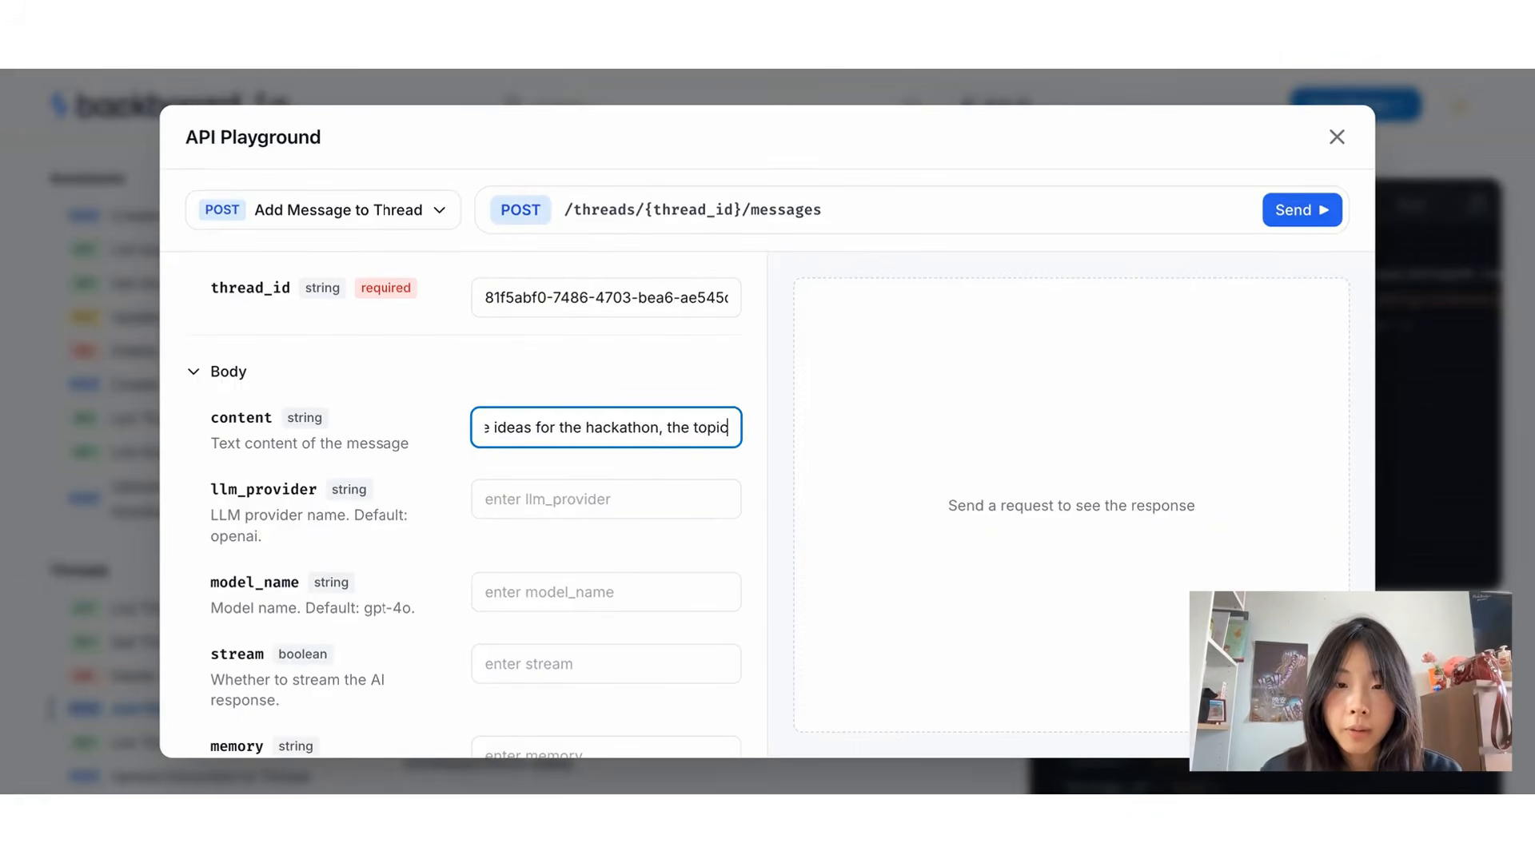
pyautogui.write(' is')
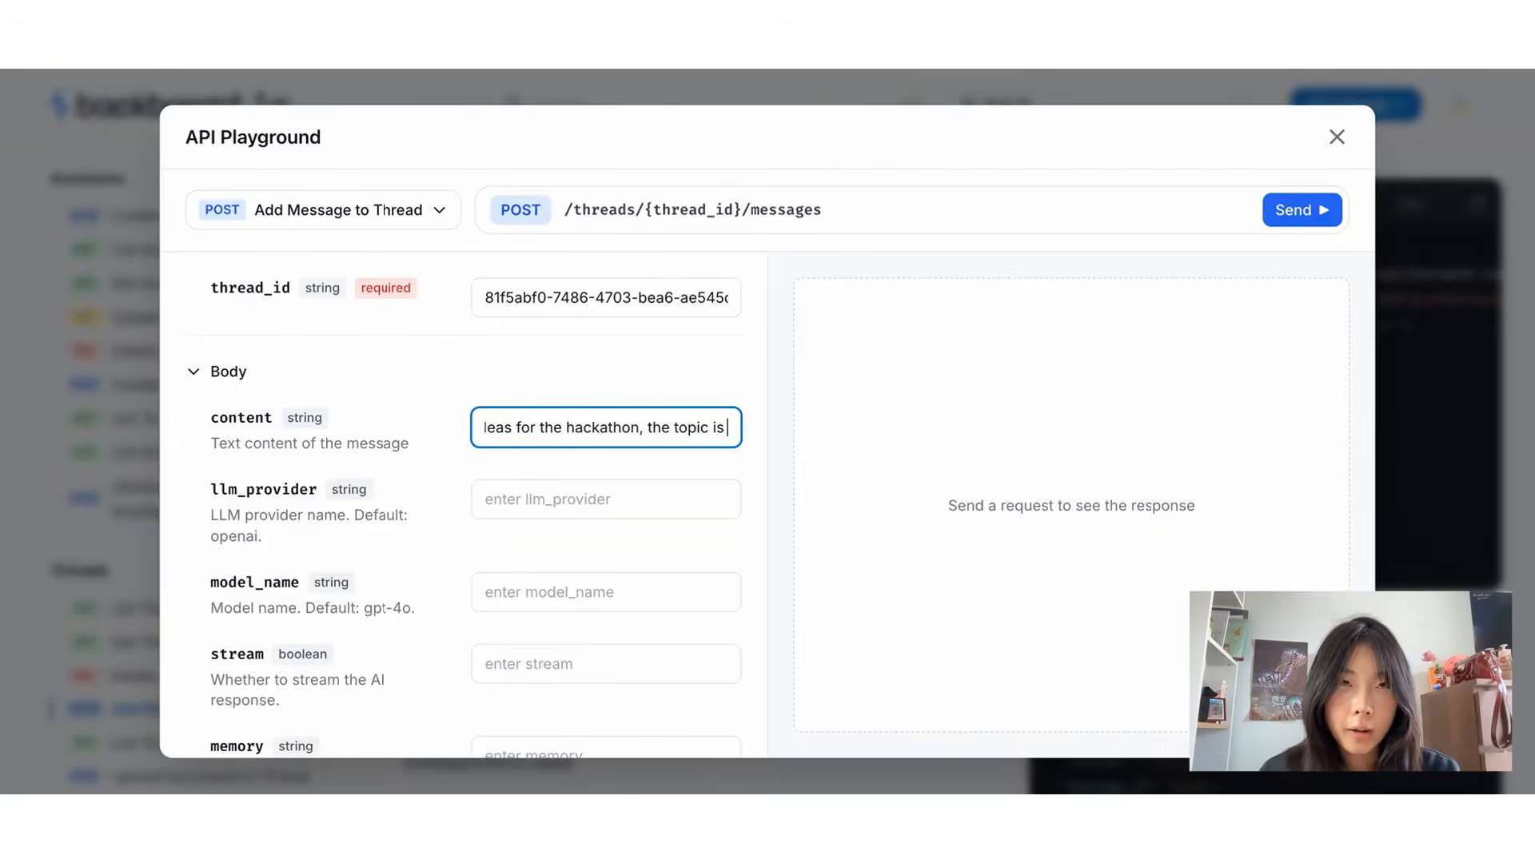
pyautogui.write(' climate change')
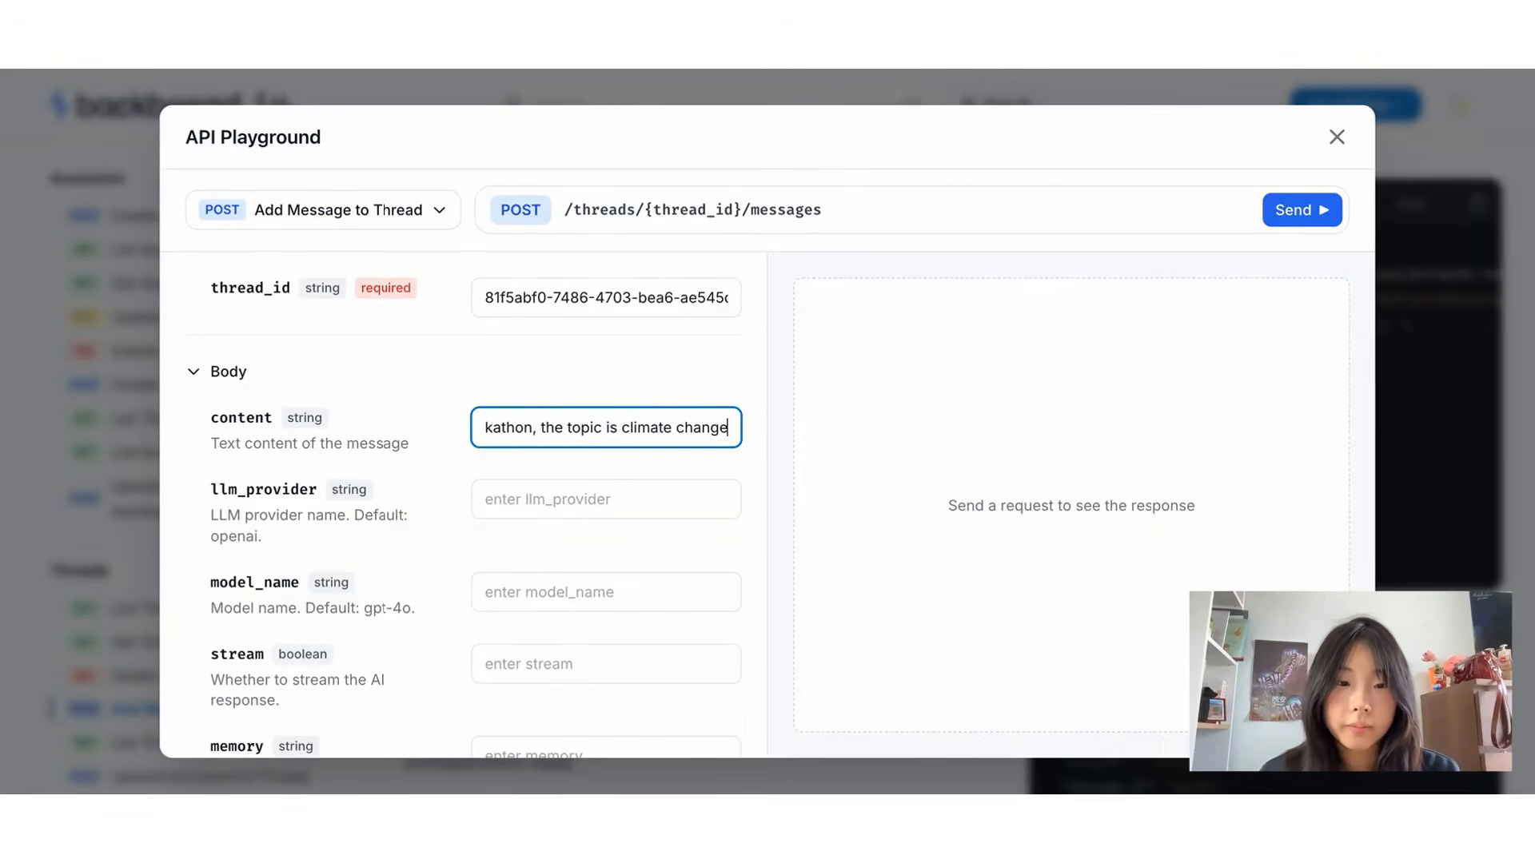
# - Review the optional body parameters of the Add Message to Thread request, including llm_provider, model_name, stream, memory and web_search
pyautogui.scroll(-2, 516, 569)
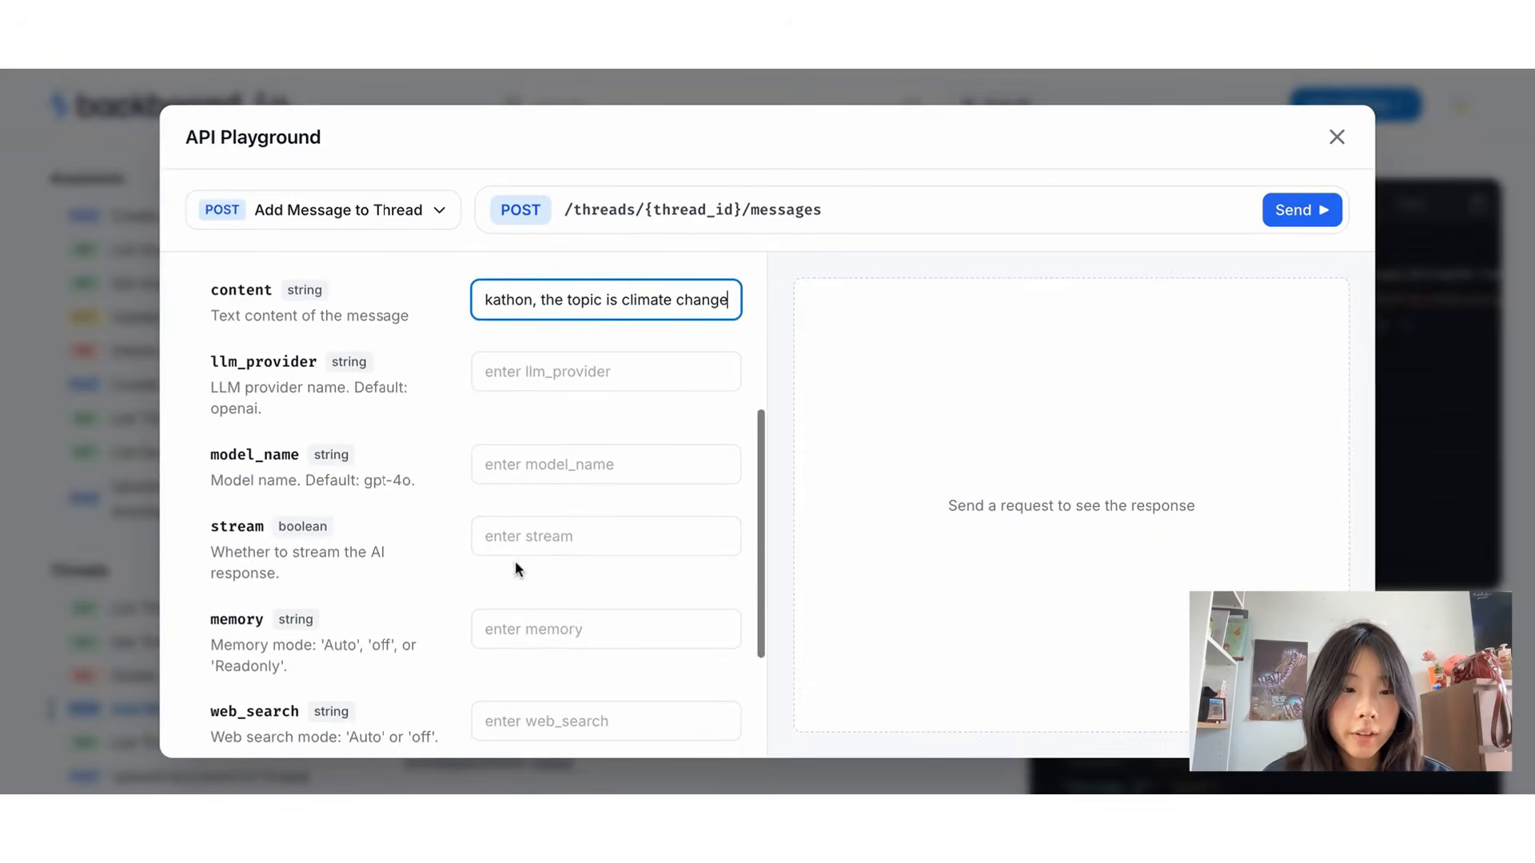
pyautogui.scroll(-1, 515, 564)
pyautogui.scroll(3, 515, 564)
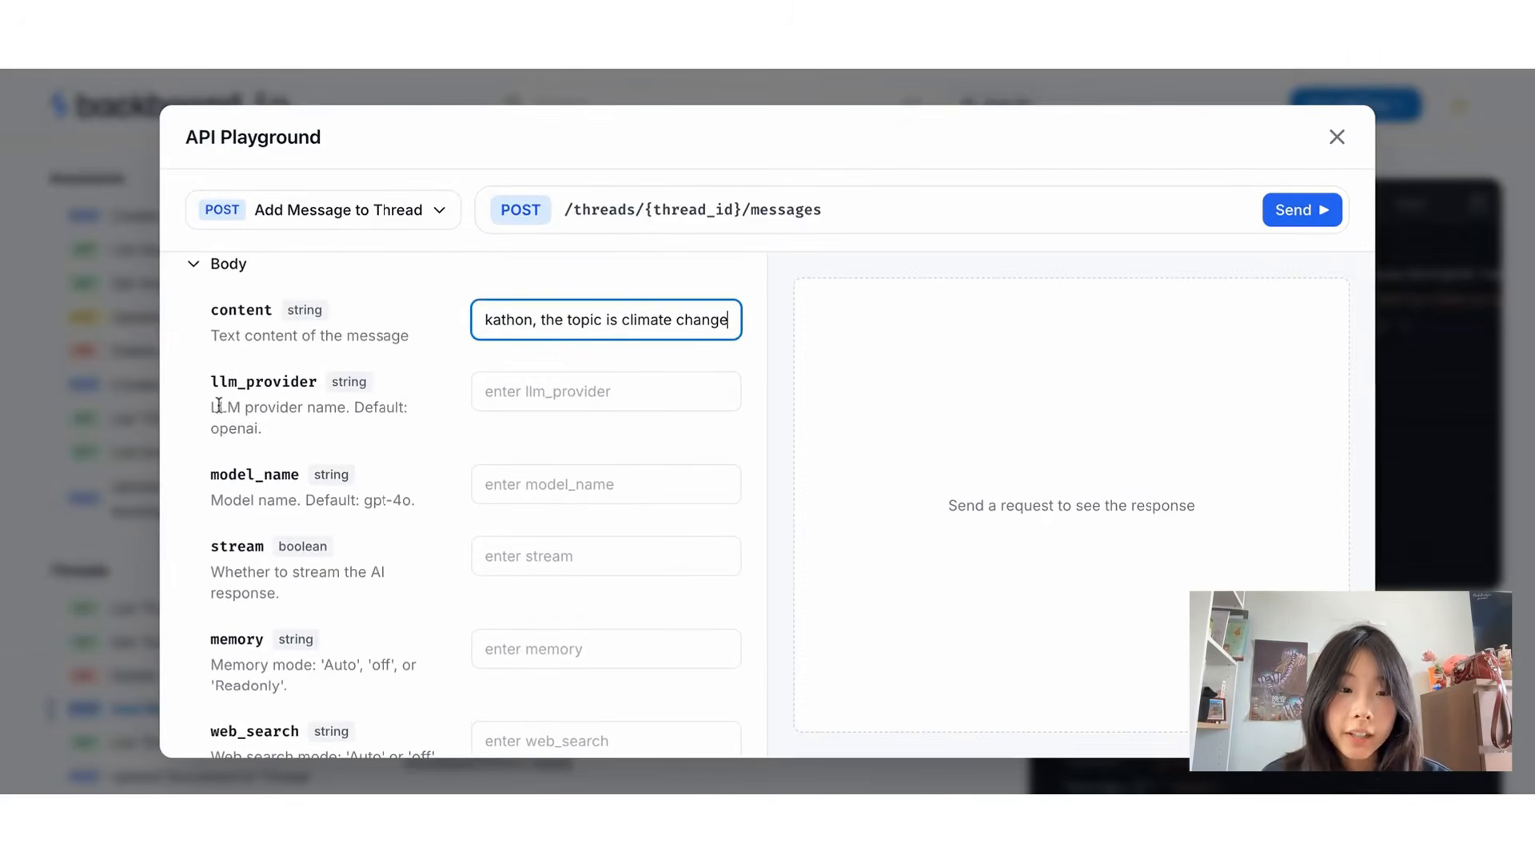
pyautogui.scroll(-3, 298, 502)
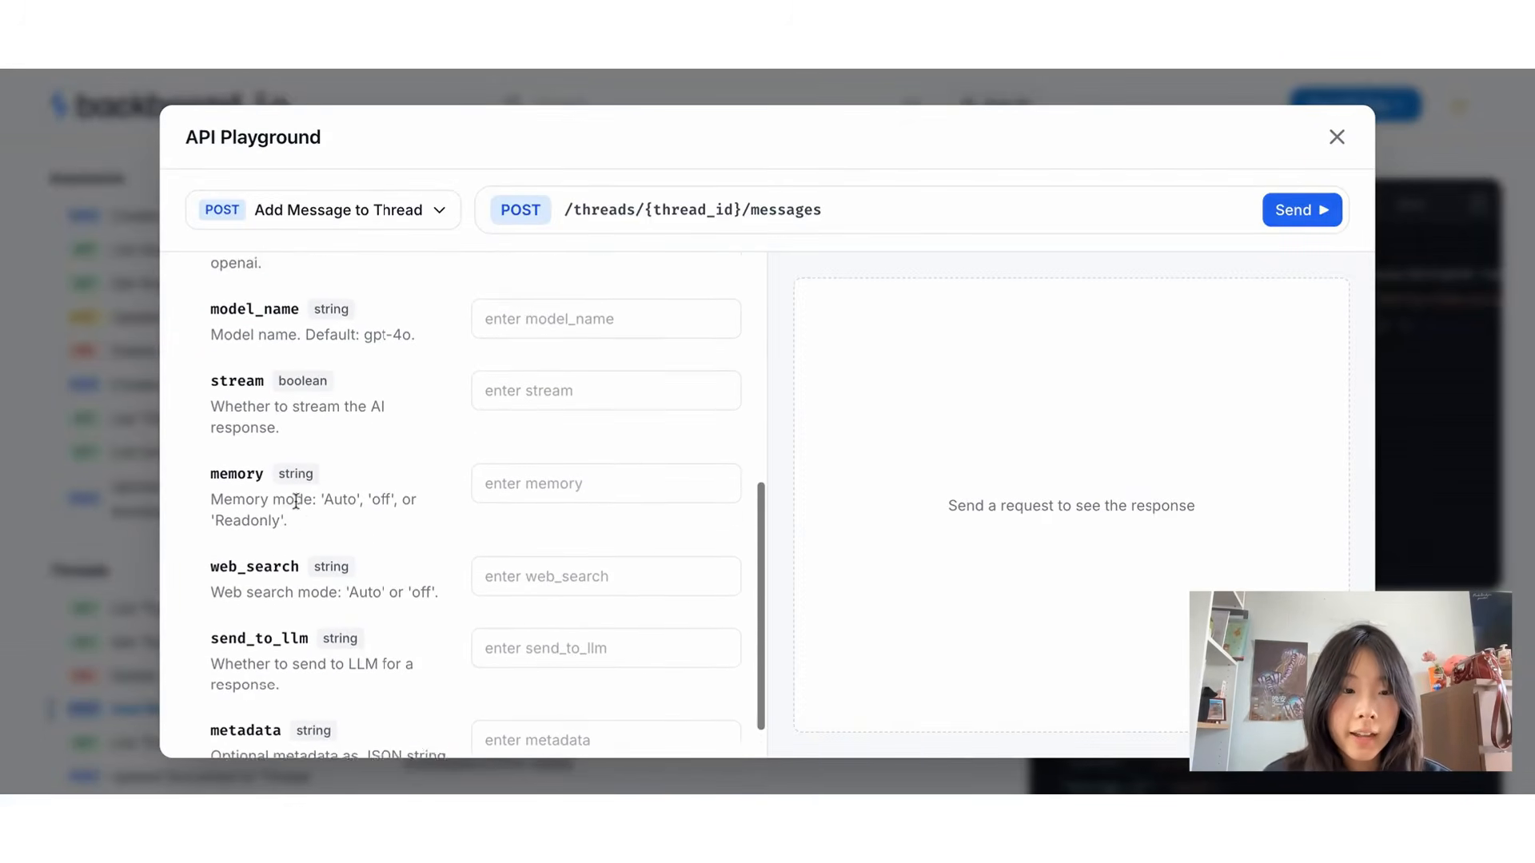
pyautogui.scroll(-1, 295, 501)
pyautogui.scroll(2, 242, 348)
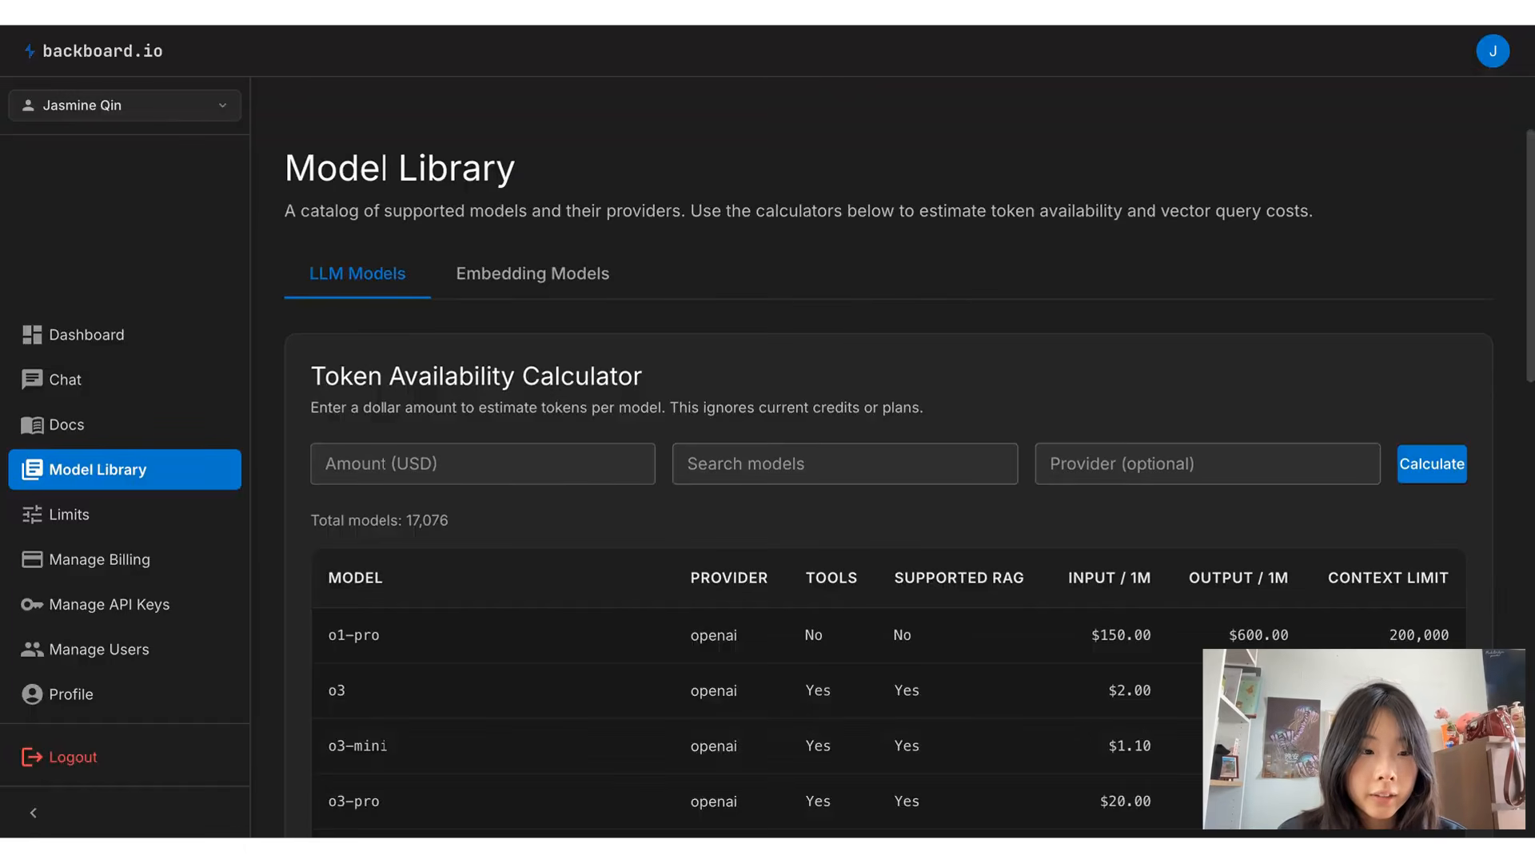
# - Switch to the Model Library and examine the supported LLM models, their providers, prices and context limits
pyautogui.scroll(-8, 887, 479)
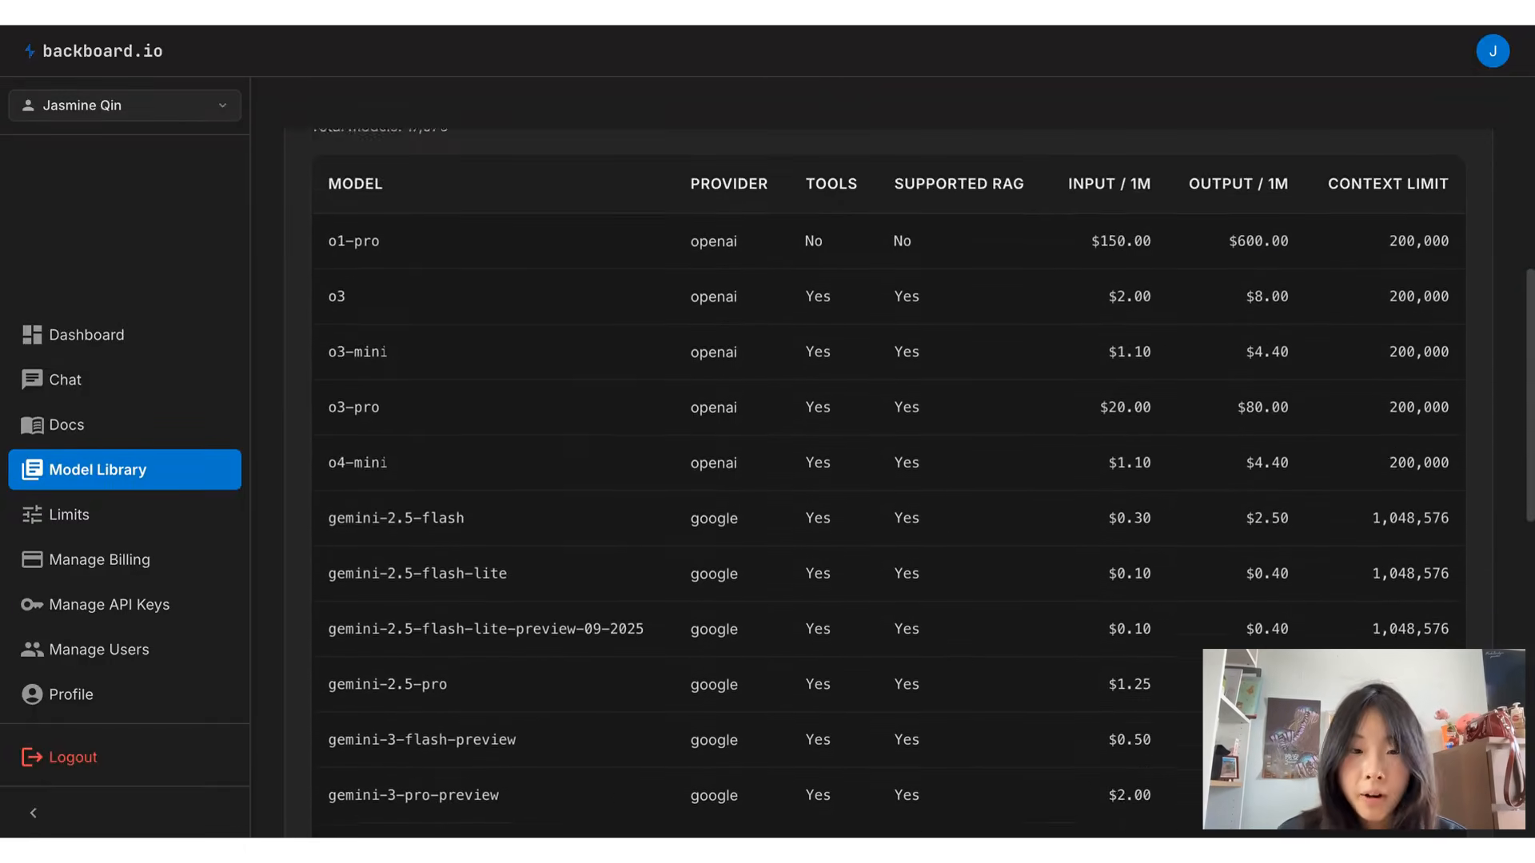
pyautogui.scroll(-8, 888, 479)
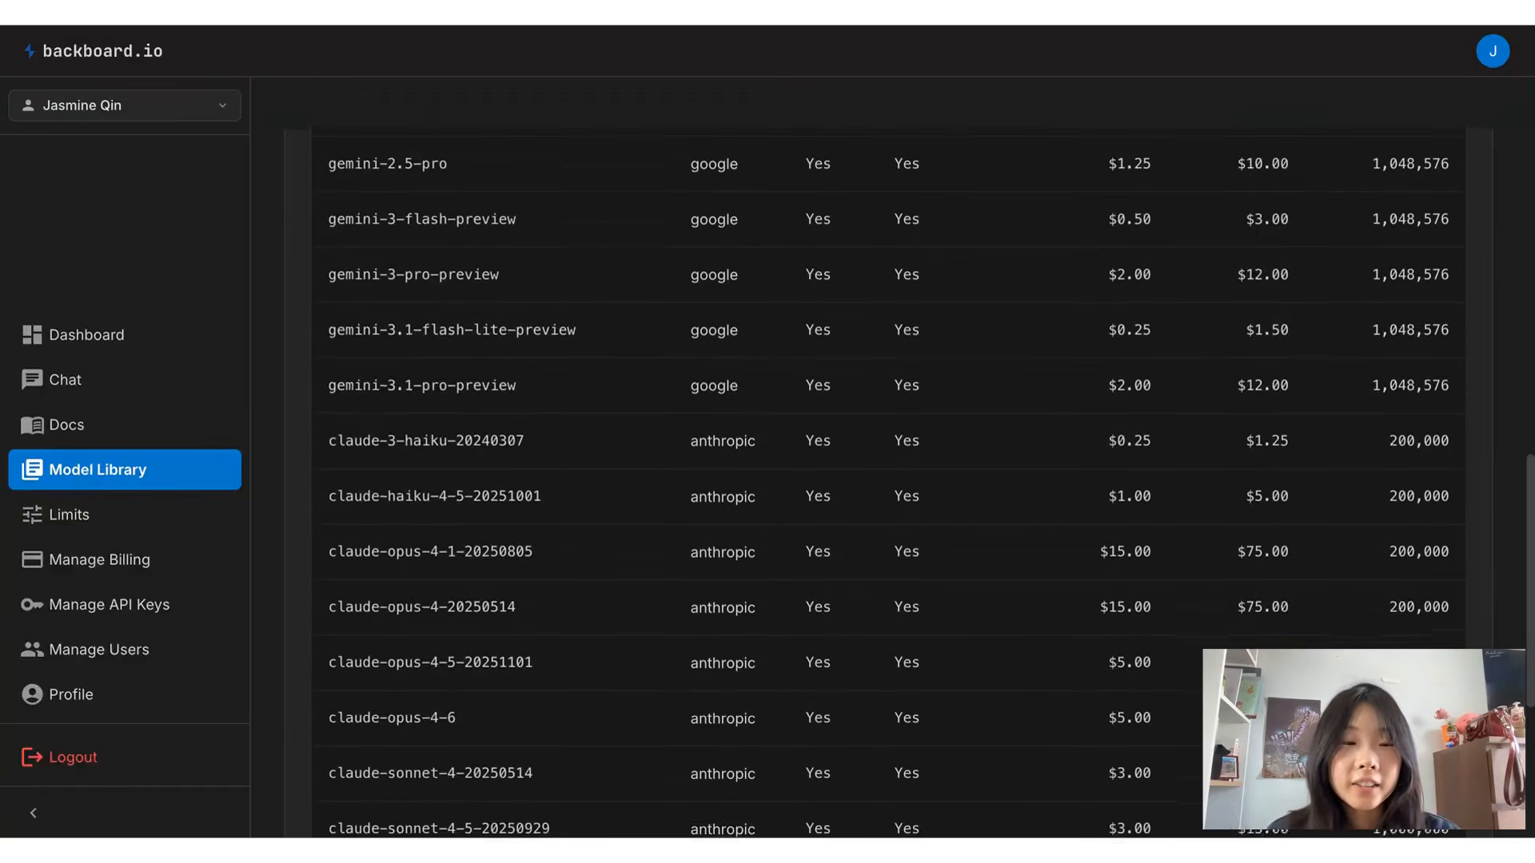
pyautogui.scroll(-4, 887, 479)
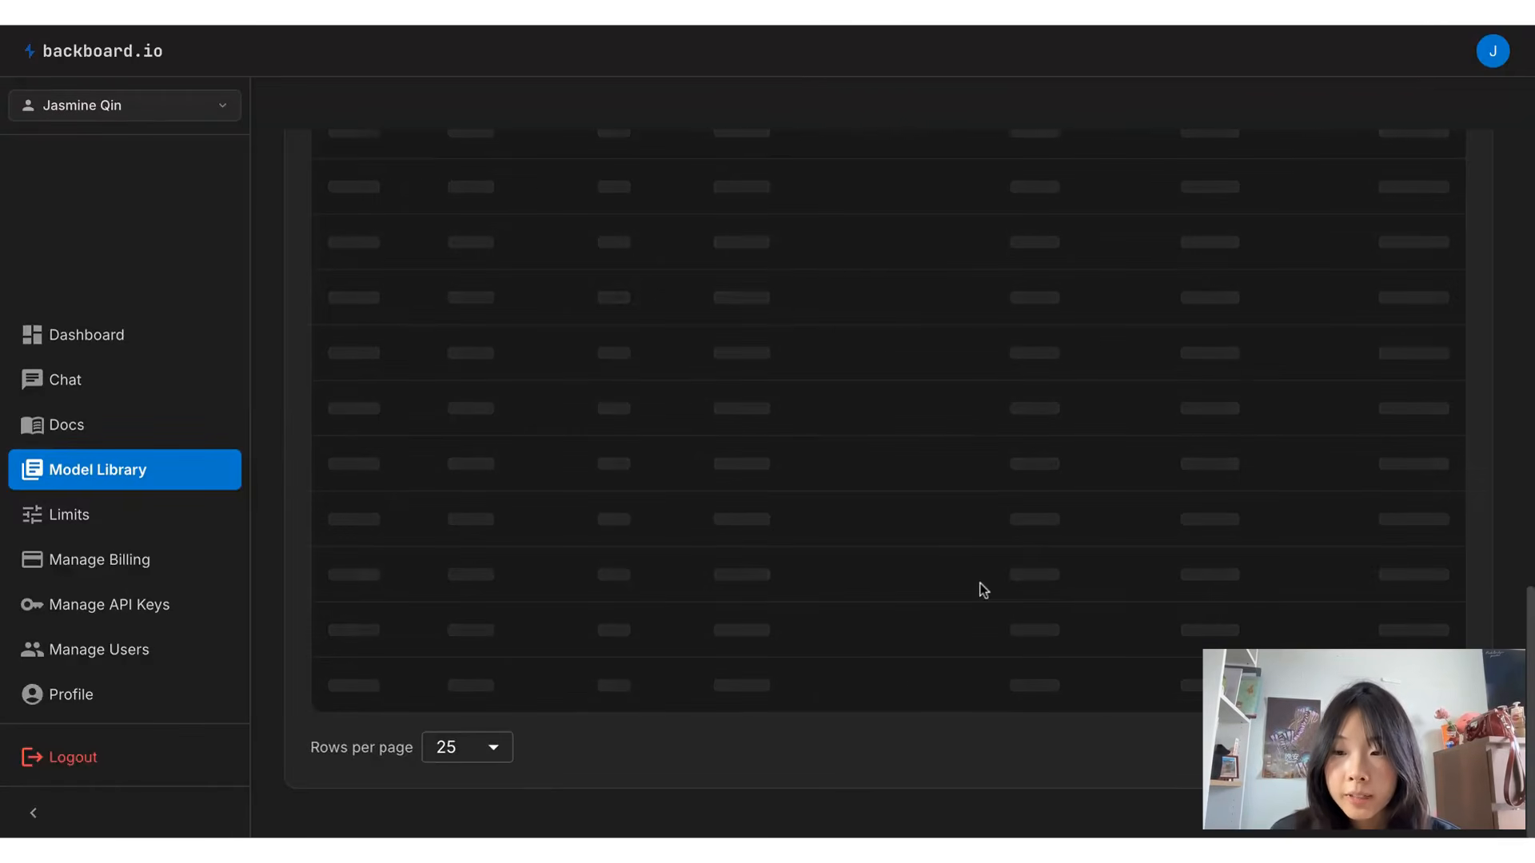
pyautogui.scroll(5, 983, 590)
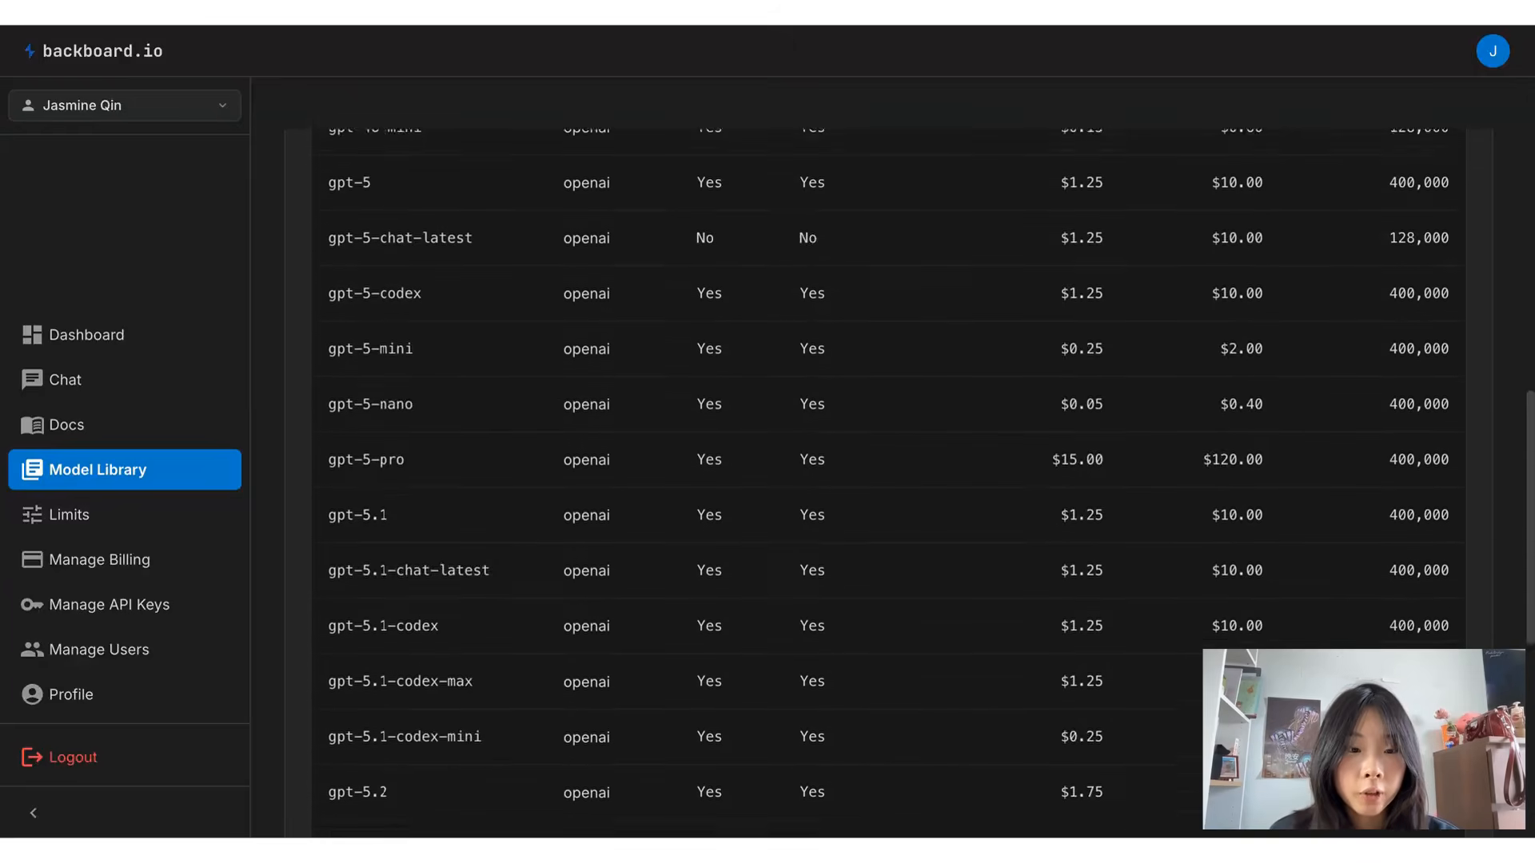
pyautogui.scroll(5, 888, 480)
pyautogui.scroll(4, 888, 479)
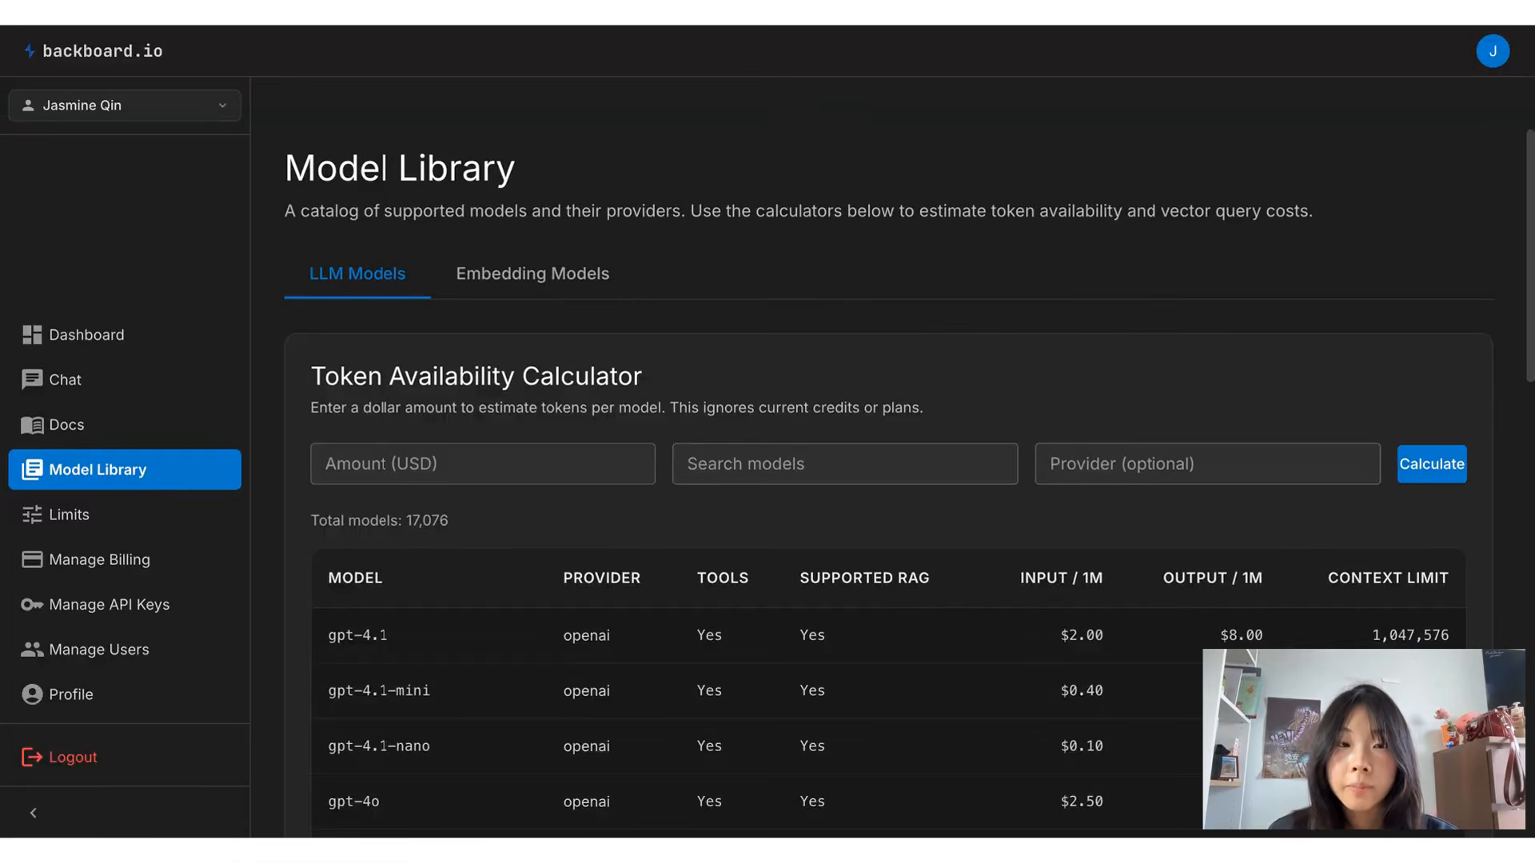
pyautogui.scroll(-3, 887, 480)
pyautogui.scroll(-11, 887, 480)
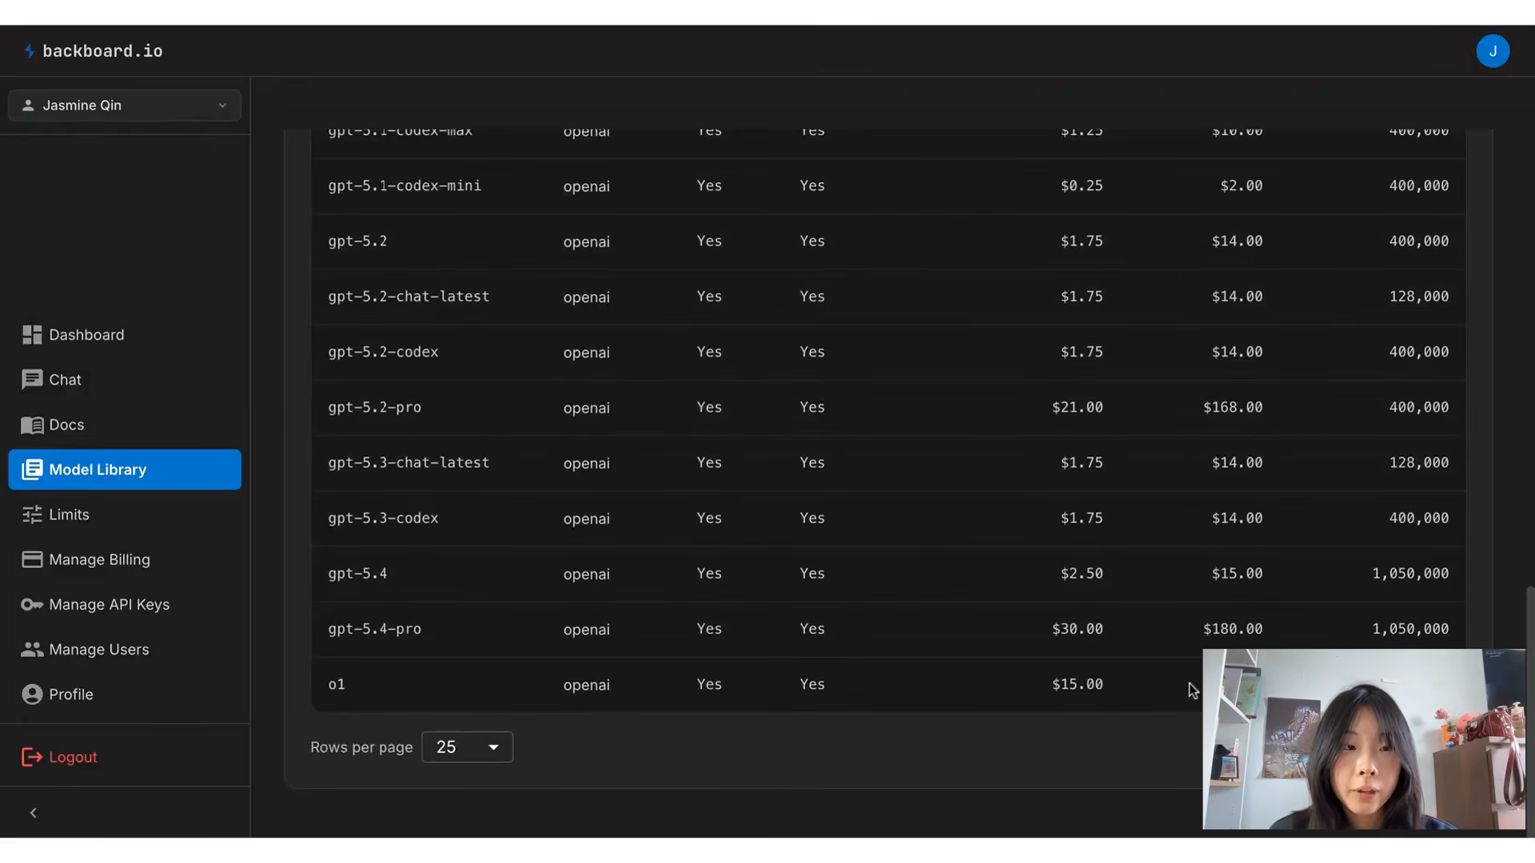
# - Change the number of rows per page in the LLM model table and look through the longer list
pyautogui.click(496, 761)
pyautogui.click(439, 812)
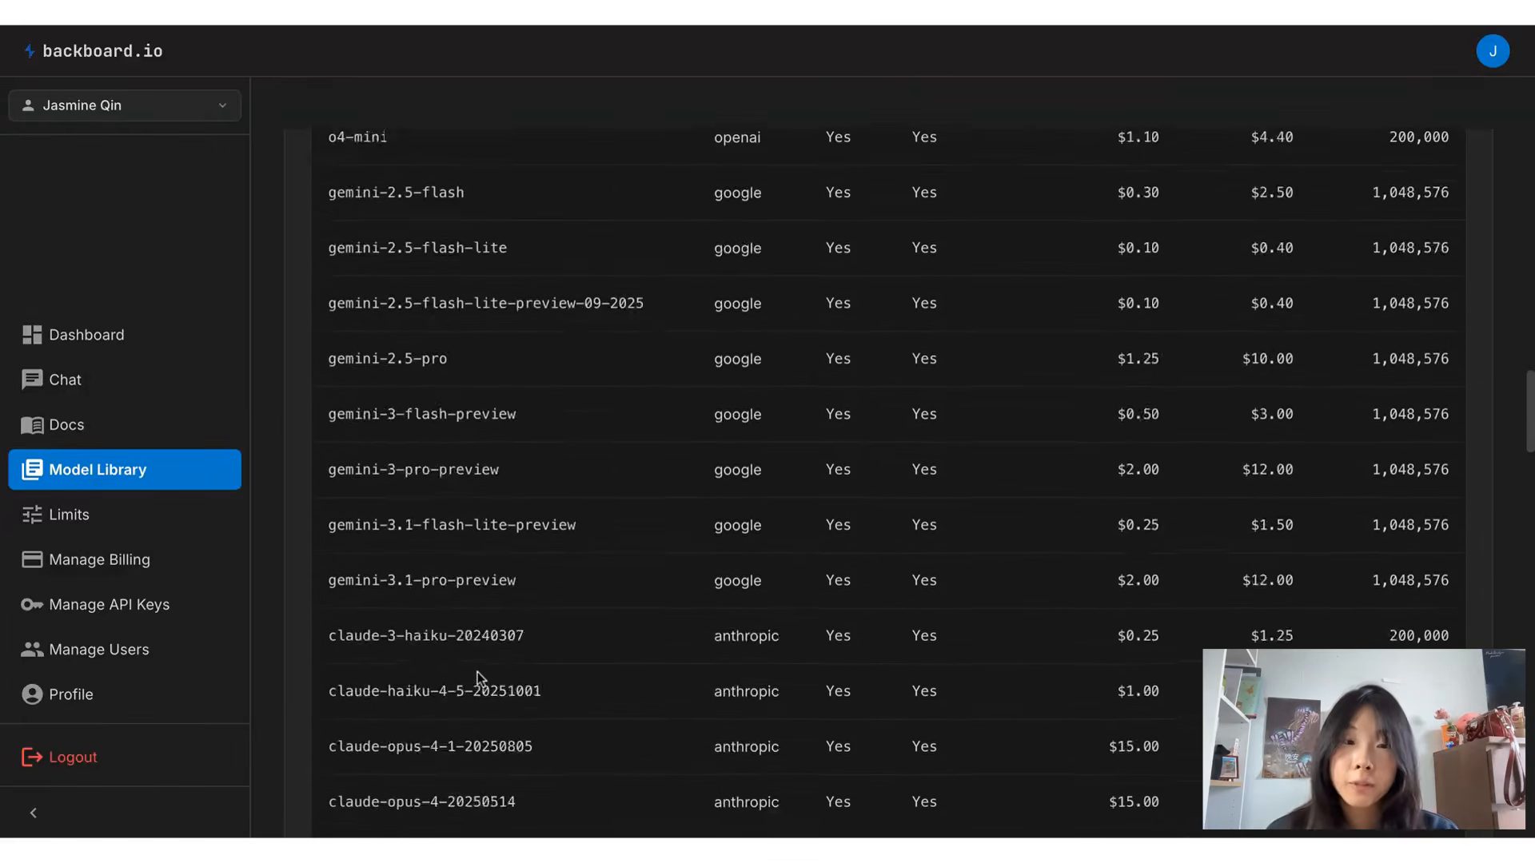
pyautogui.scroll(-8, 477, 673)
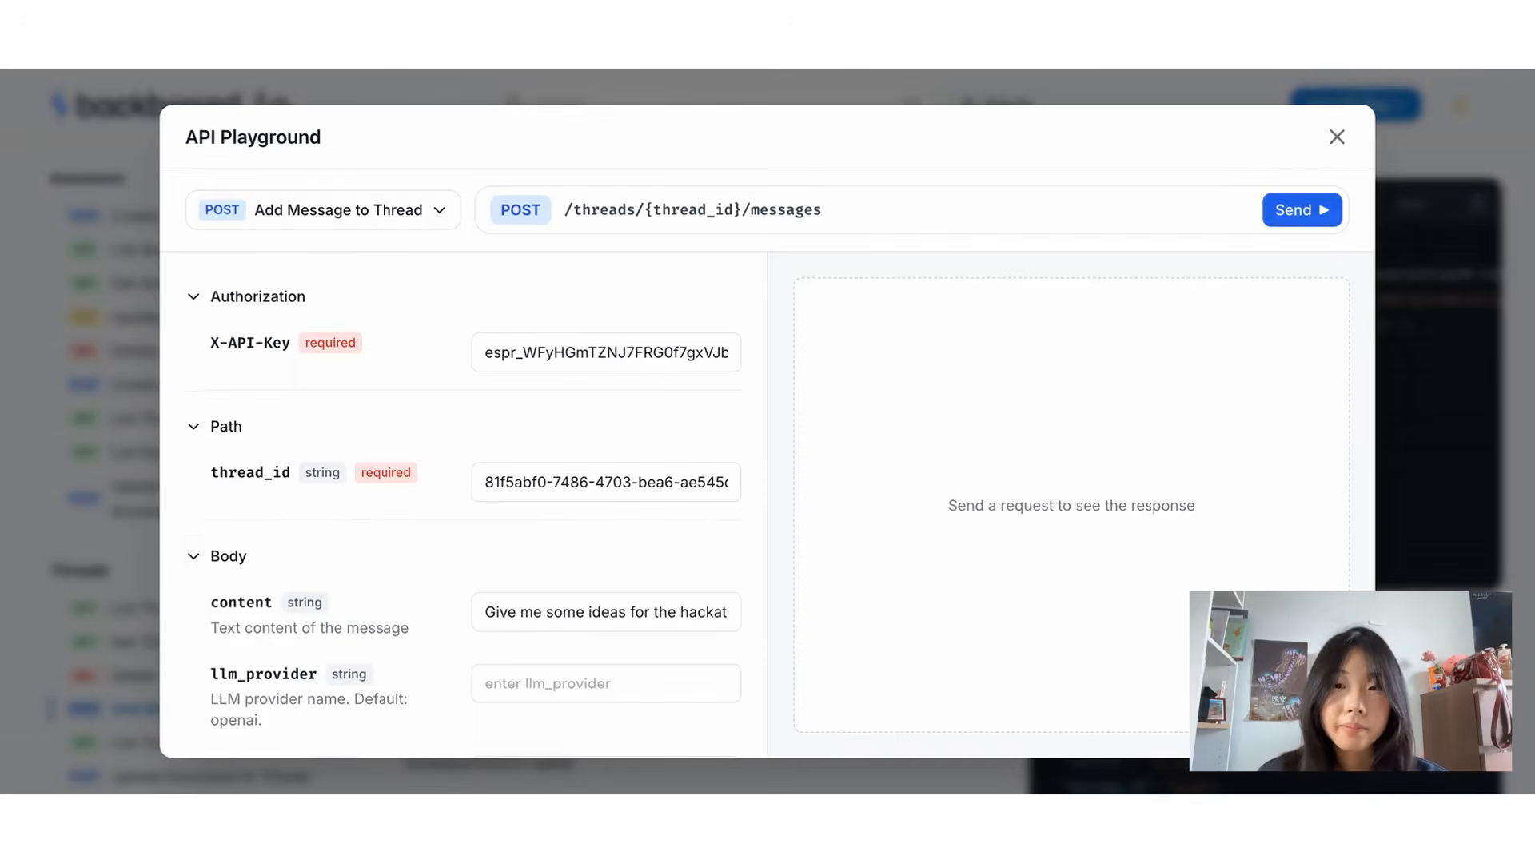
# - Return to the API Playground and send the Add Message to Thread request
pyautogui.click(606, 611)
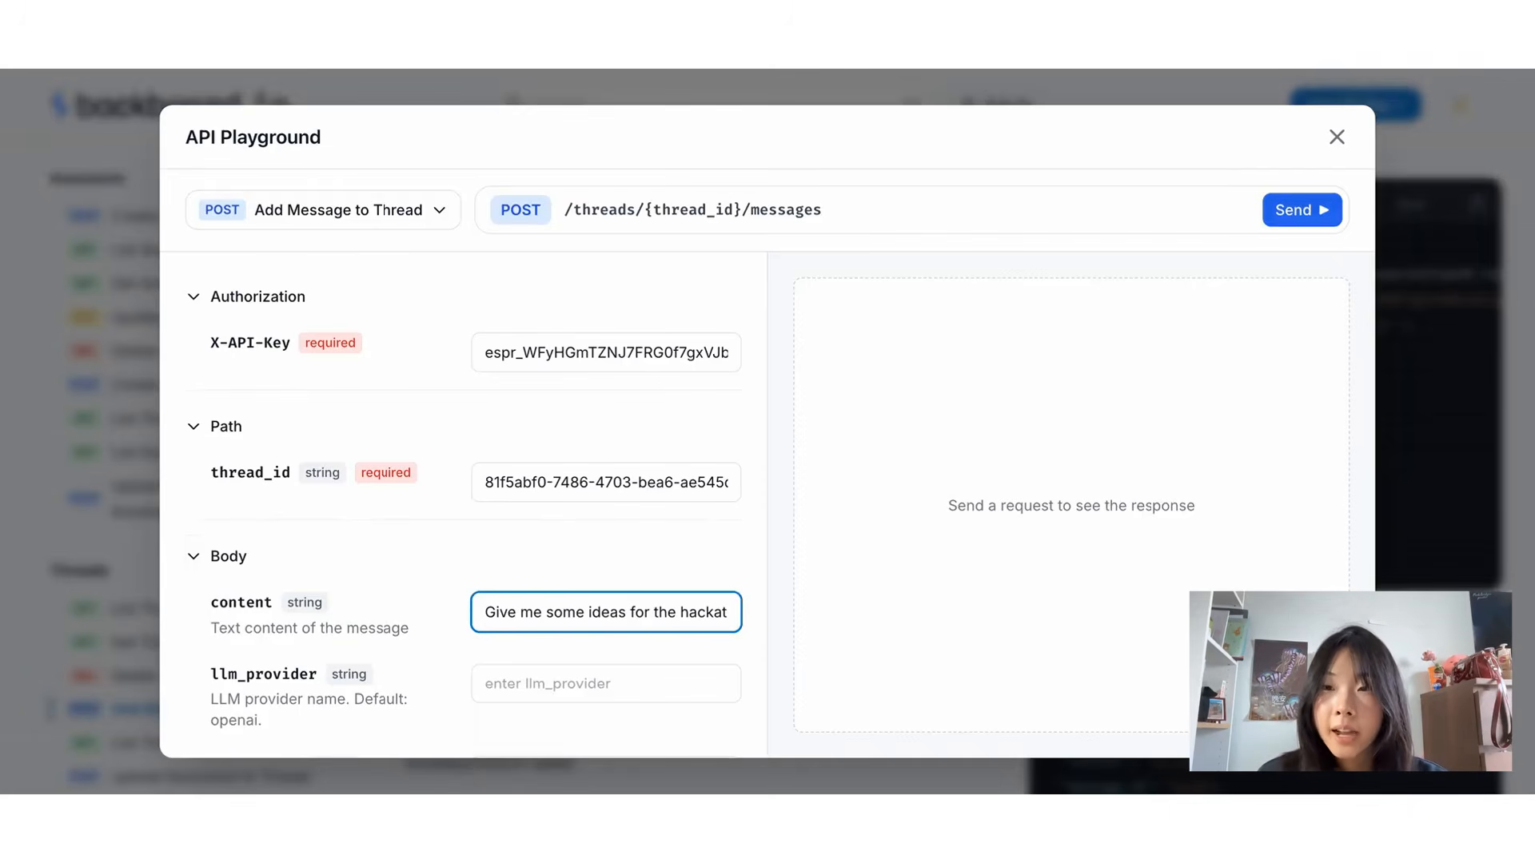
pyautogui.click(1301, 210)
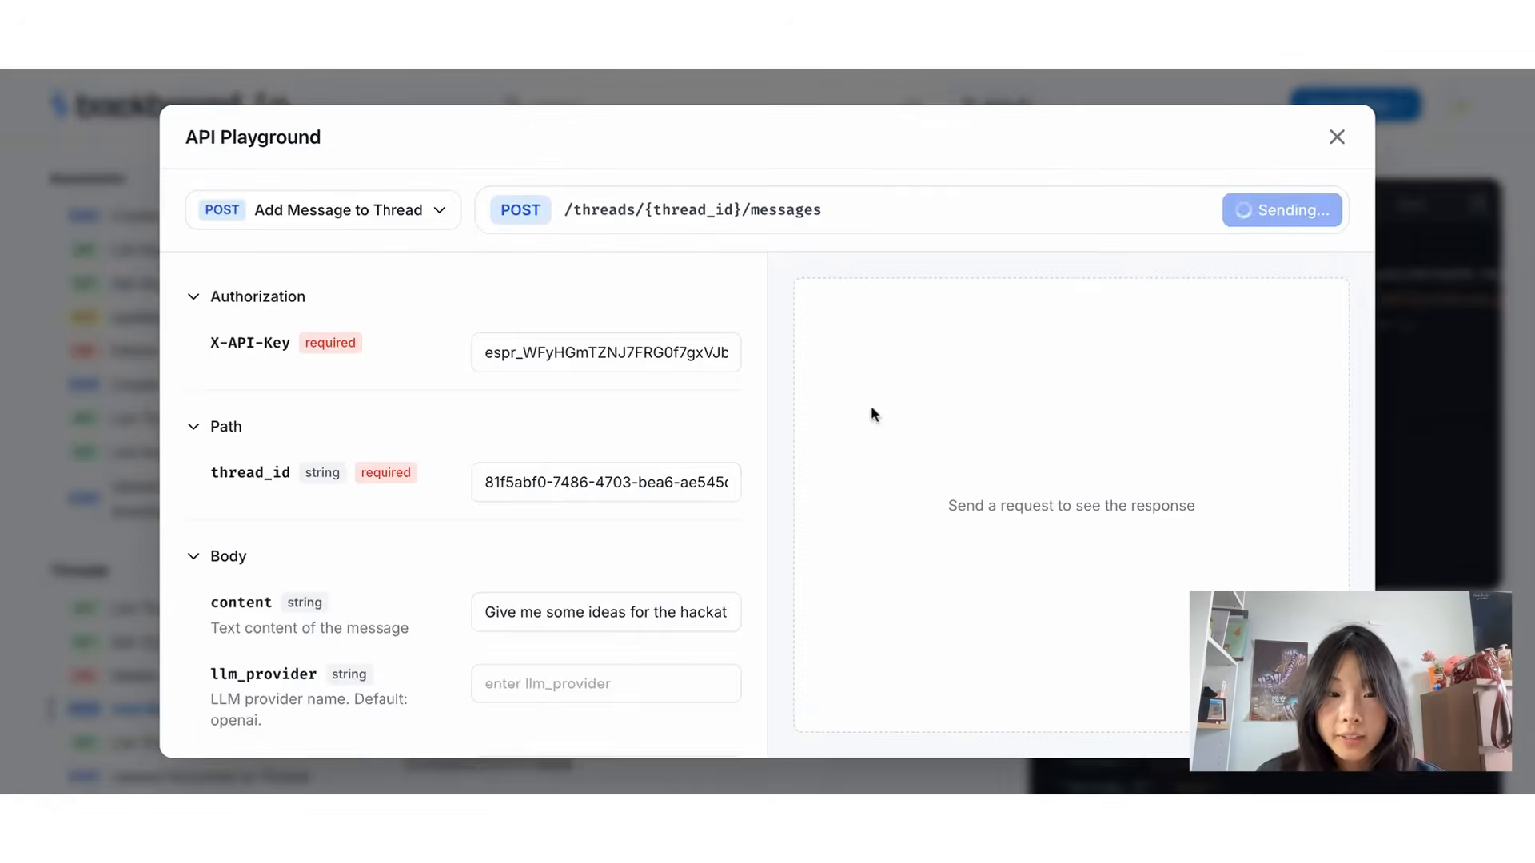
pyautogui.scroll(-3, 654, 519)
pyautogui.scroll(-1, 676, 478)
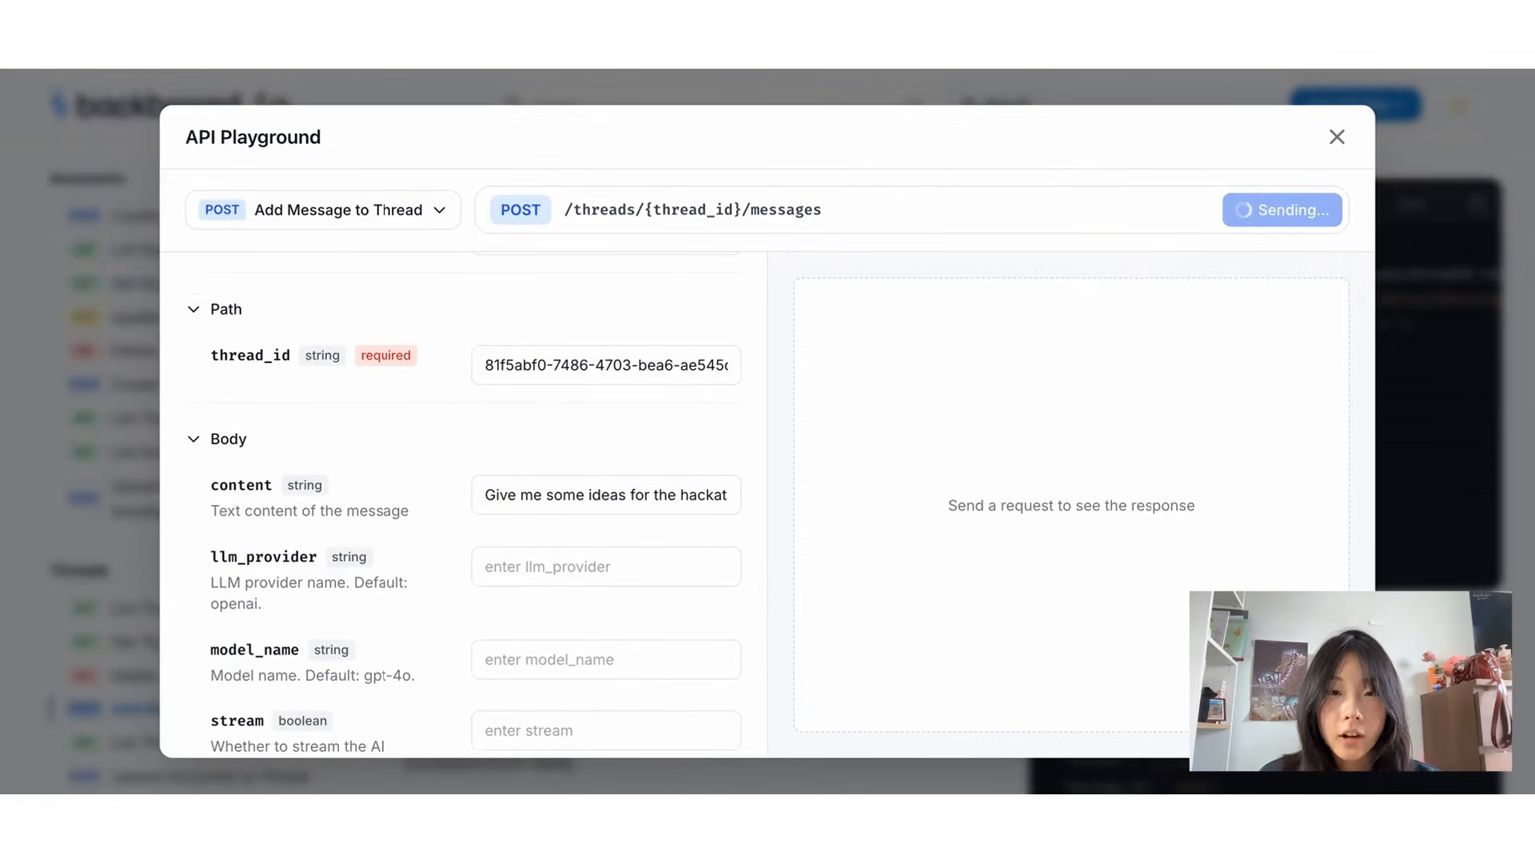
# - Read the assistant's full reply in the content field of the response body
pyautogui.scroll(-4, 946, 410)
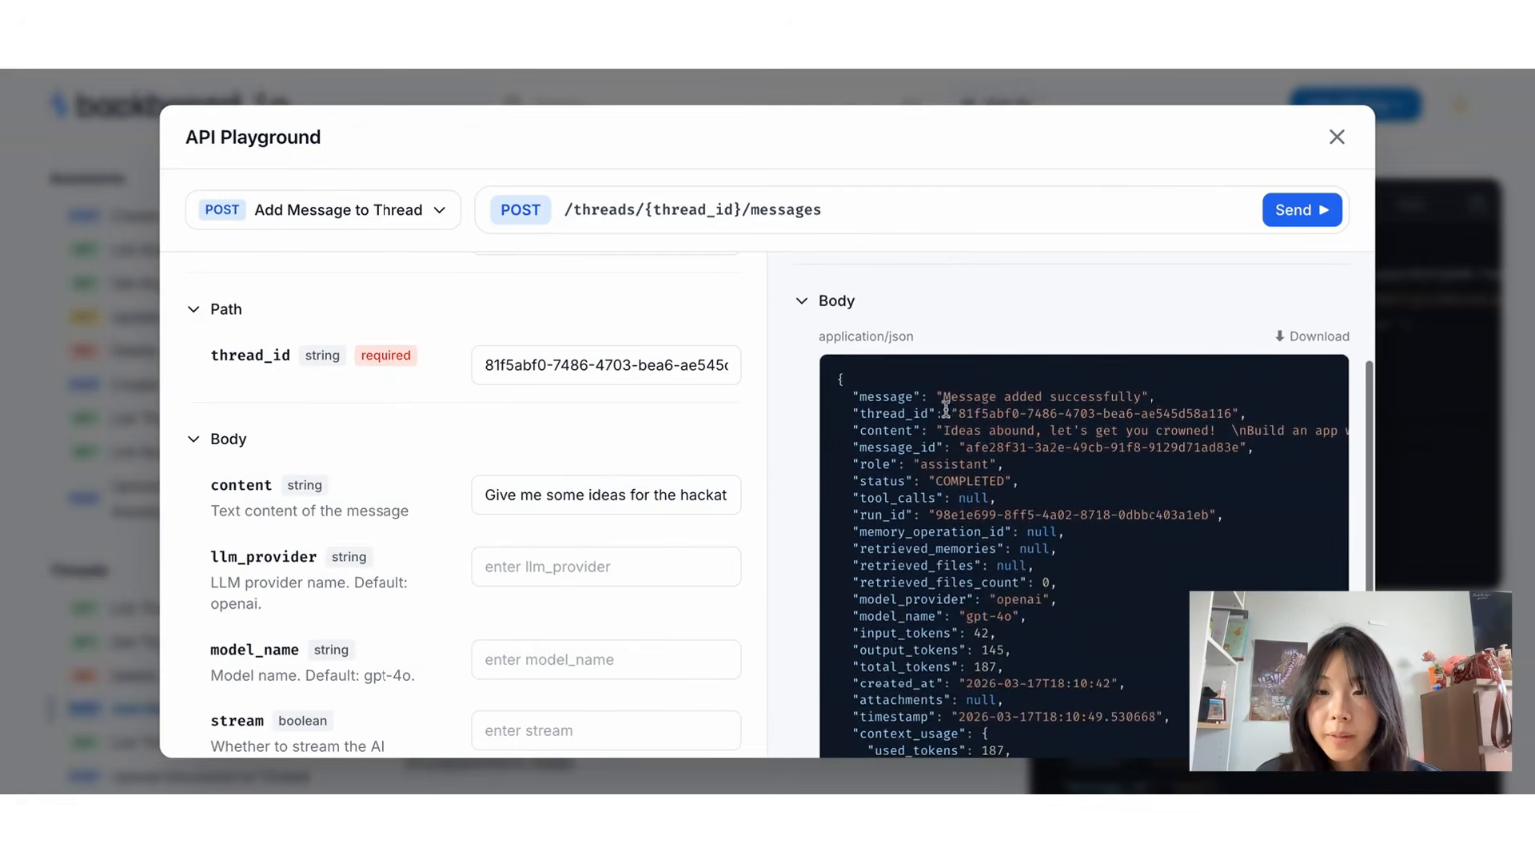
pyautogui.moveTo(944, 430); pyautogui.dragTo(1238, 430)
pyautogui.click(1235, 429)
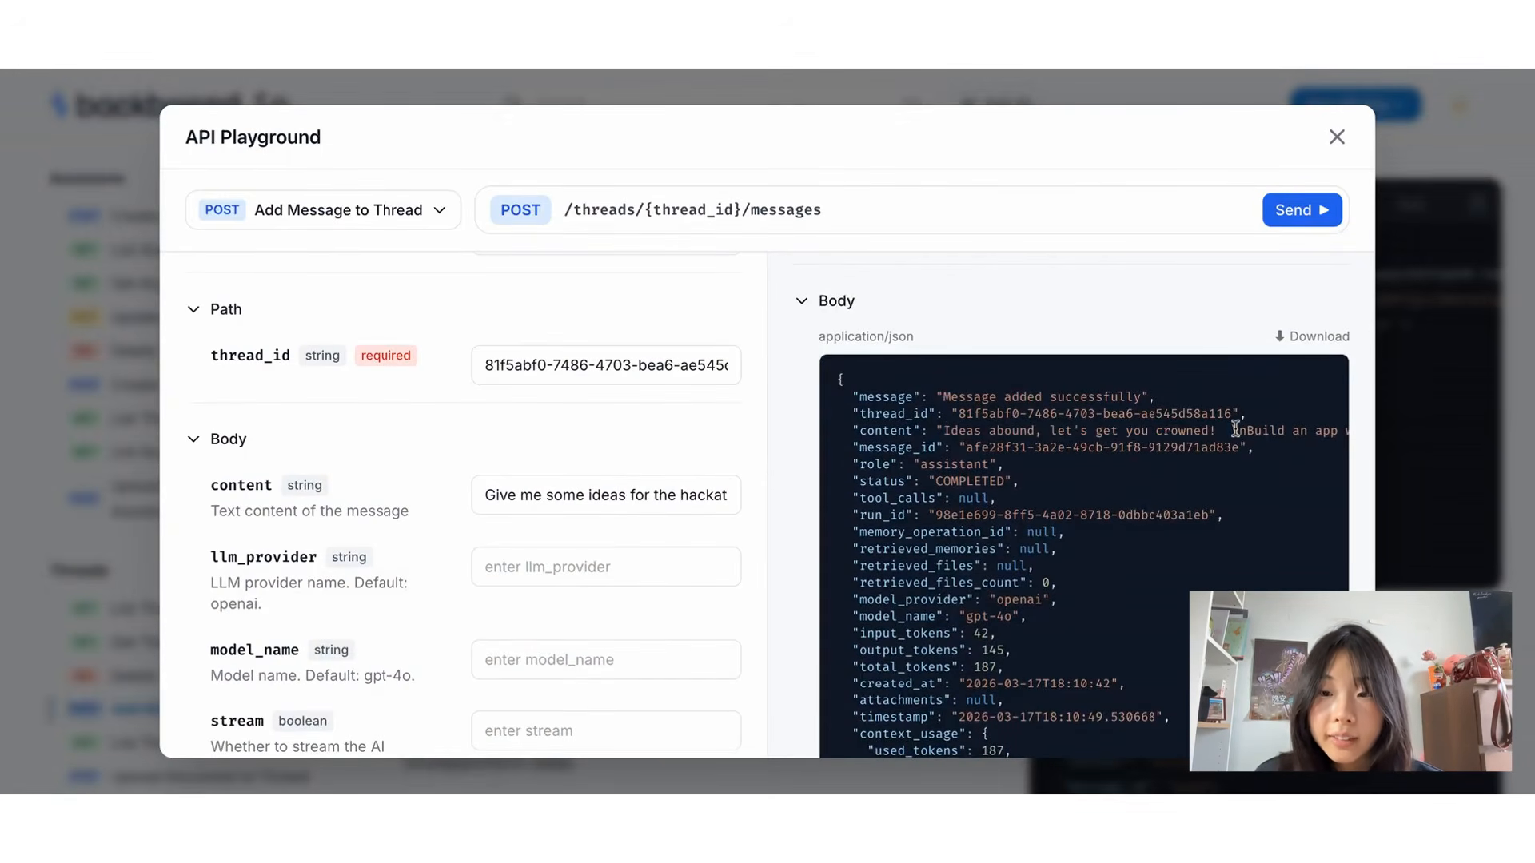
pyautogui.hscroll(3, 1235, 429)
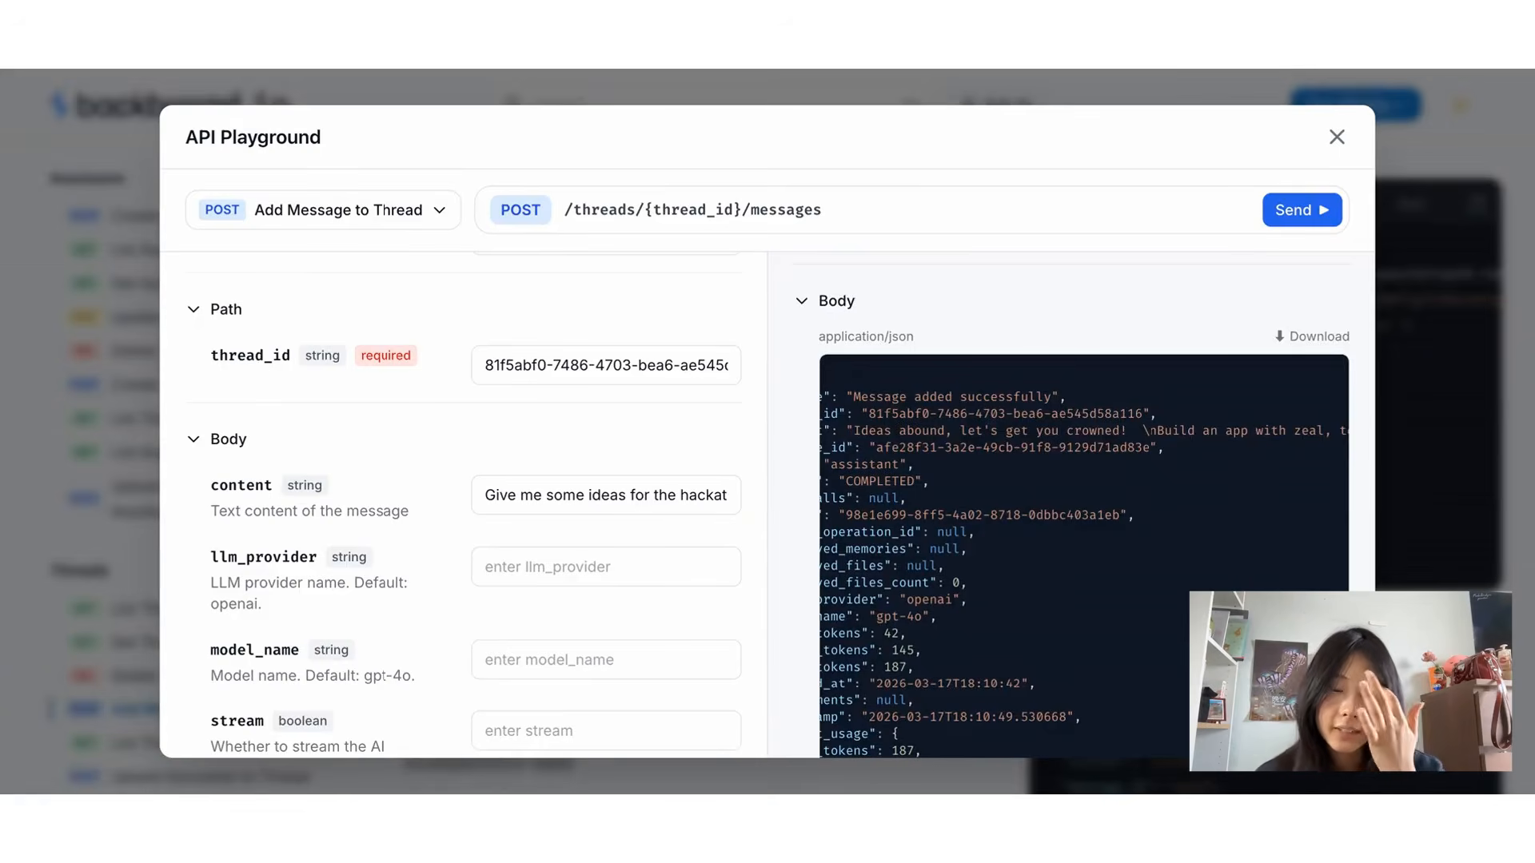
pyautogui.hscroll(9, 1217, 429)
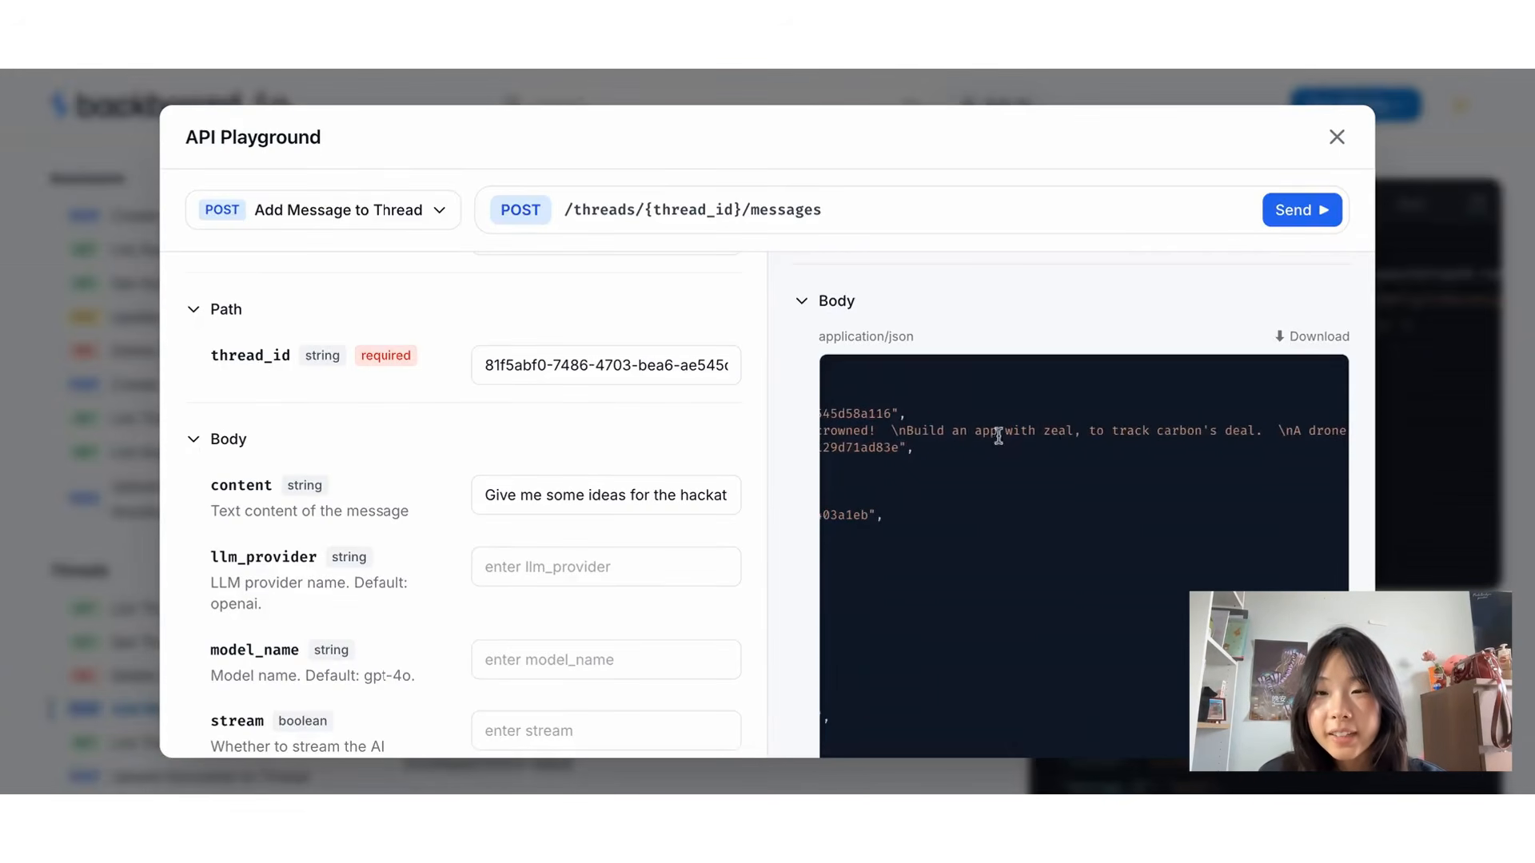
pyautogui.hscroll(9, 1110, 442)
pyautogui.hscroll(8, 1109, 442)
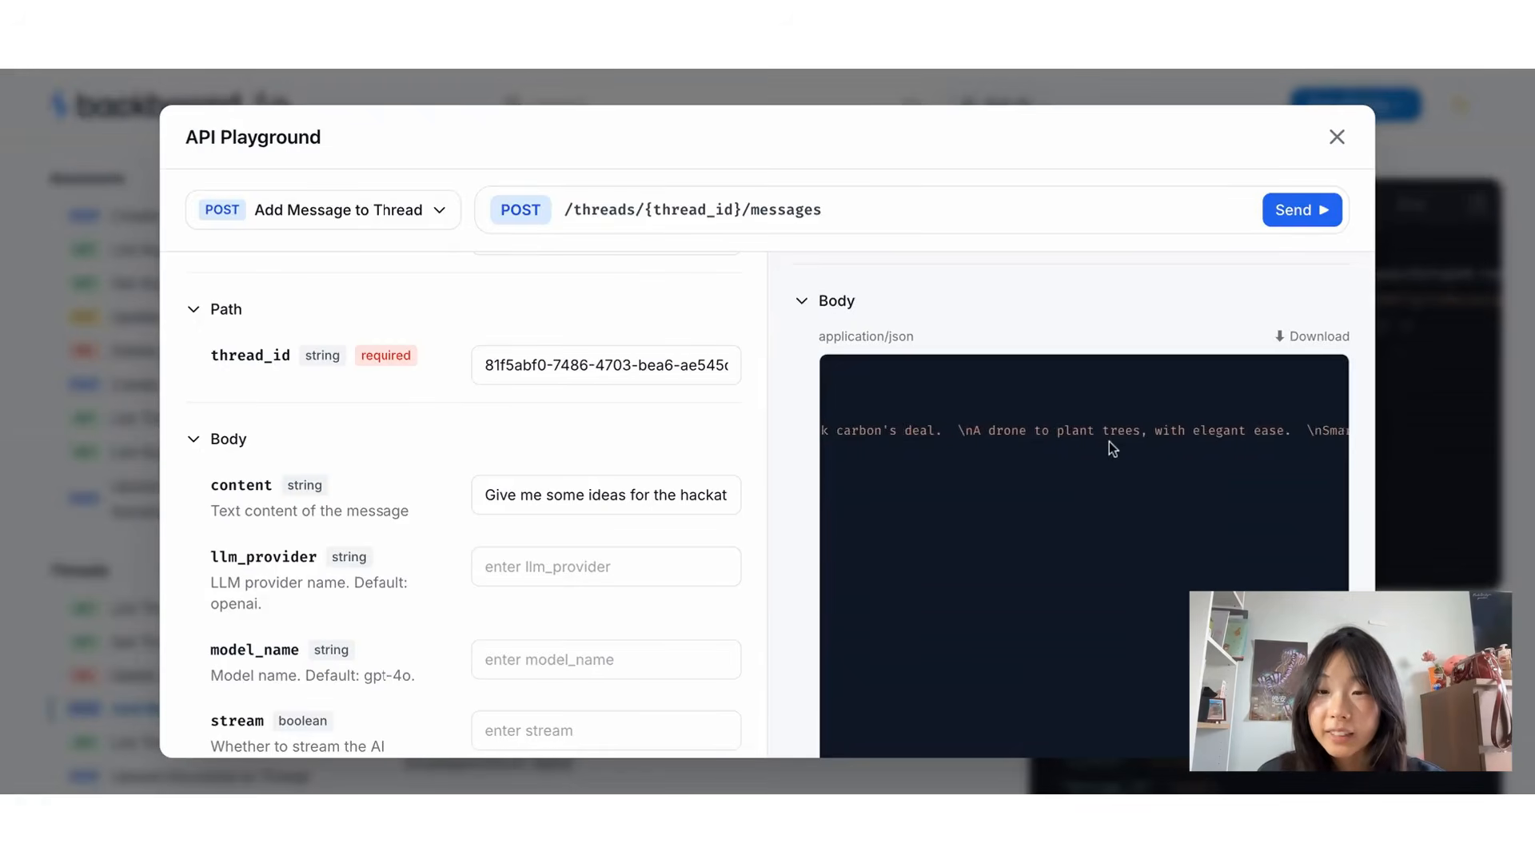
pyautogui.hscroll(20, 1083, 432)
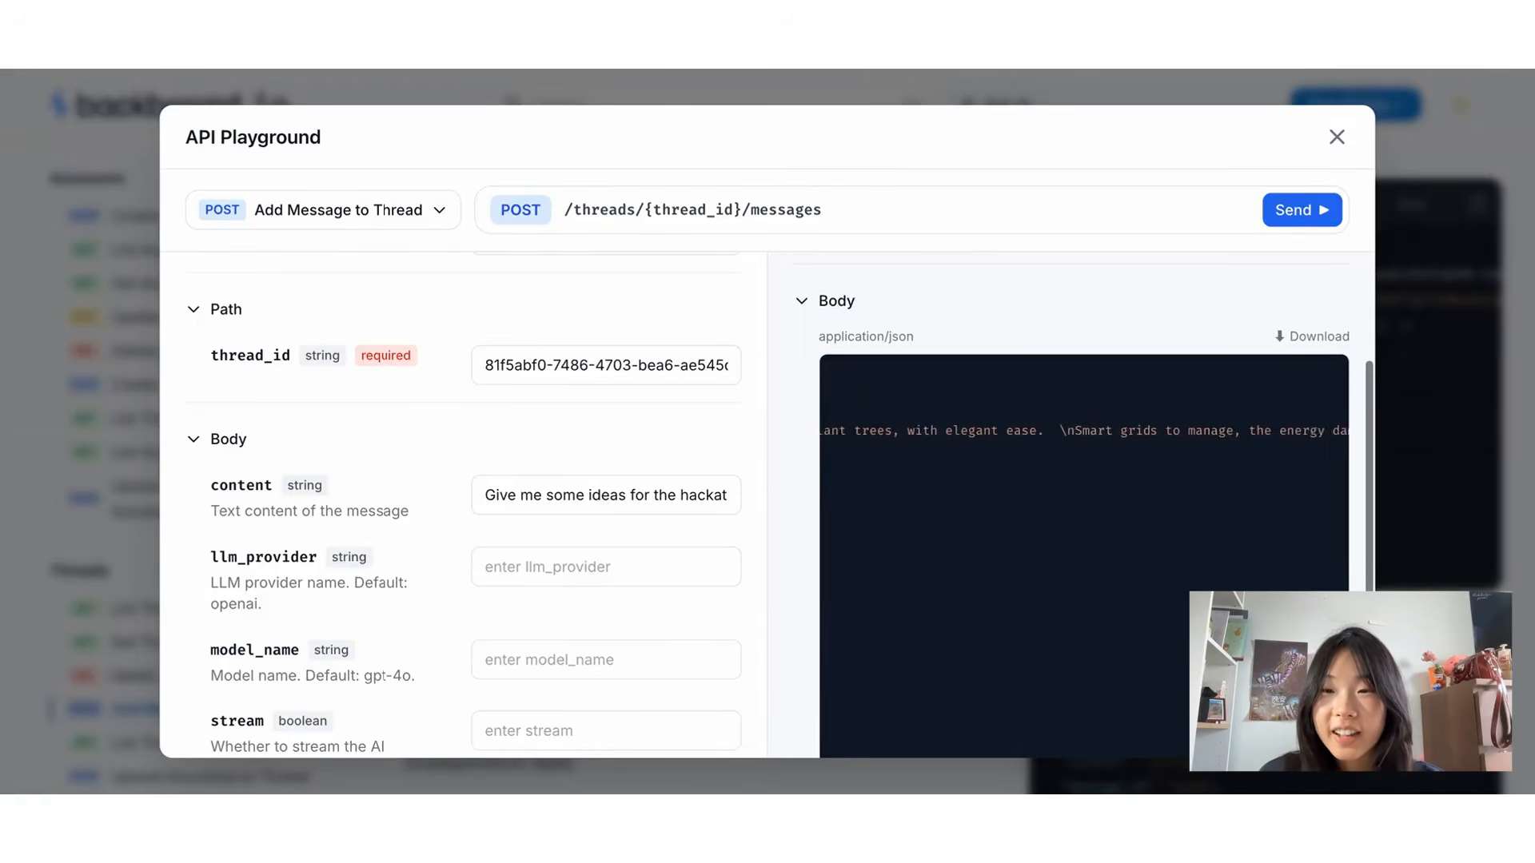
pyautogui.hscroll(7, 1144, 425)
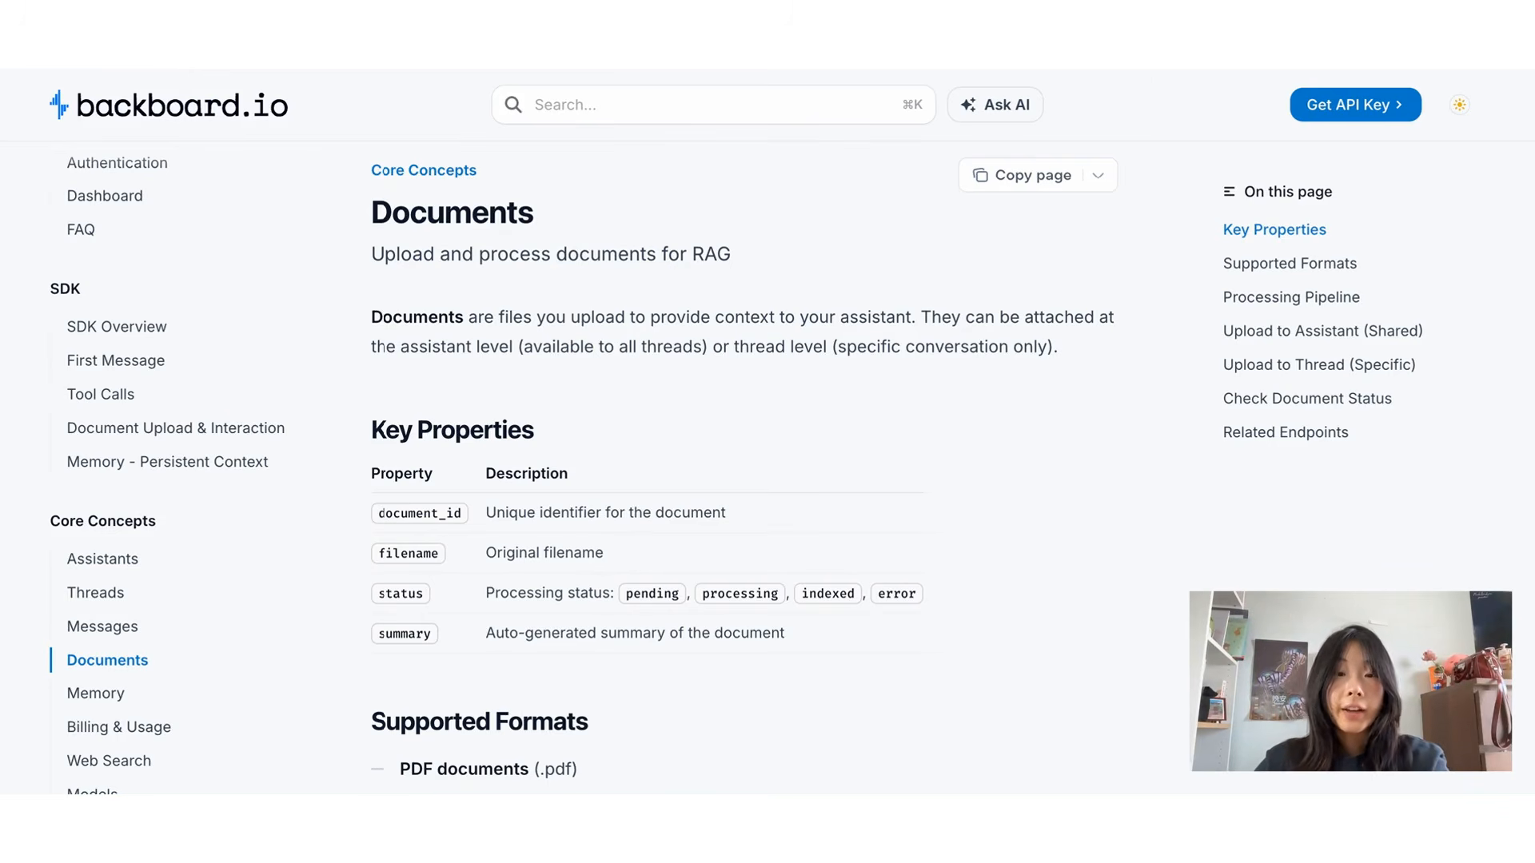
# - Read the Documents page under Core Concepts, covering key properties, supported formats, the processing pipeline and uploading to an assistant
pyautogui.scroll(-2, 767, 431)
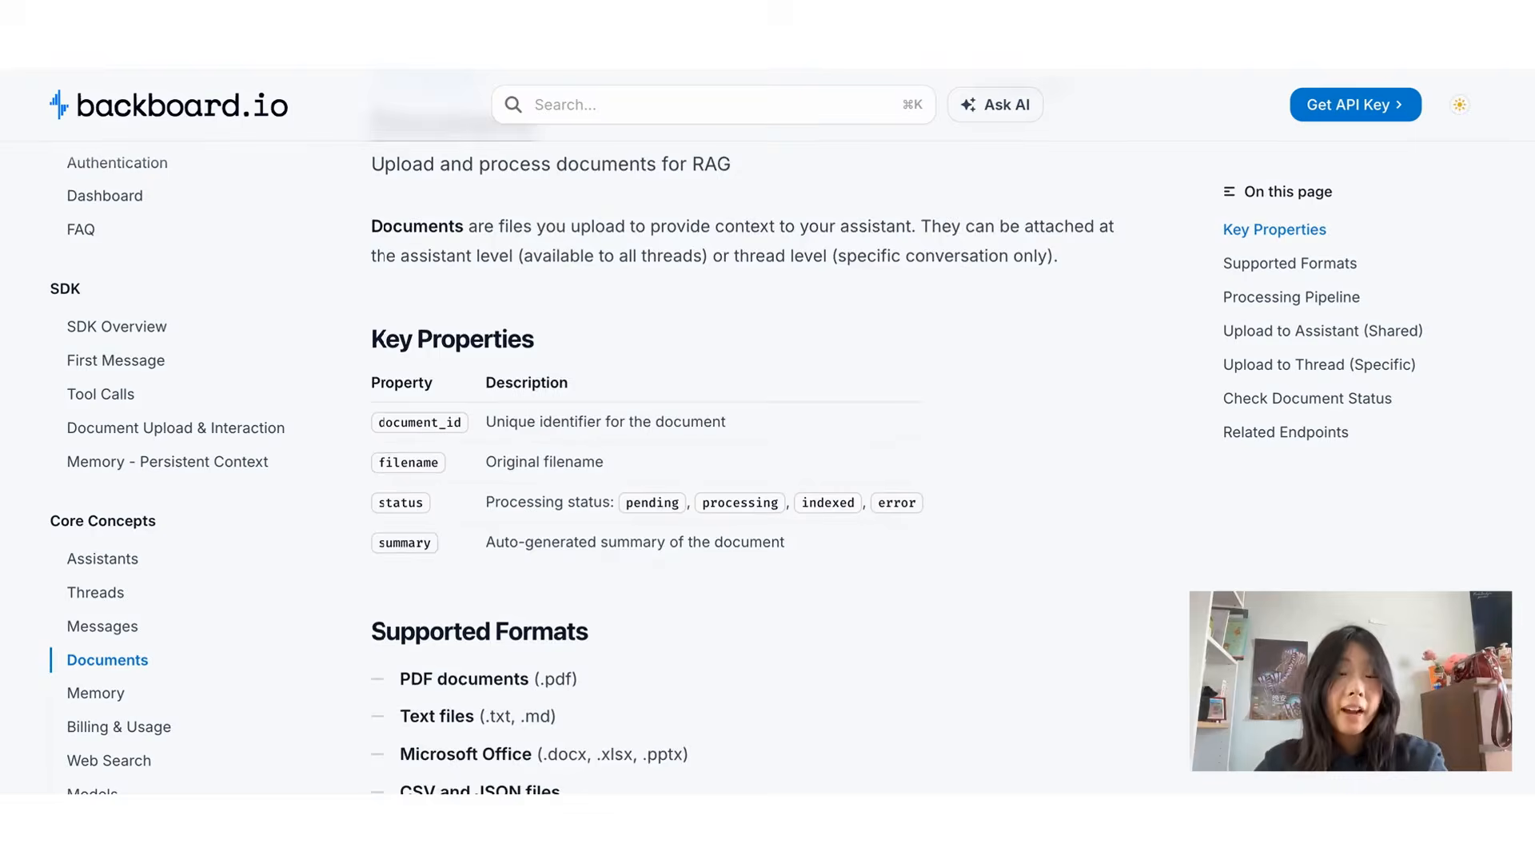
pyautogui.scroll(-3, 768, 432)
pyautogui.scroll(-3, 748, 437)
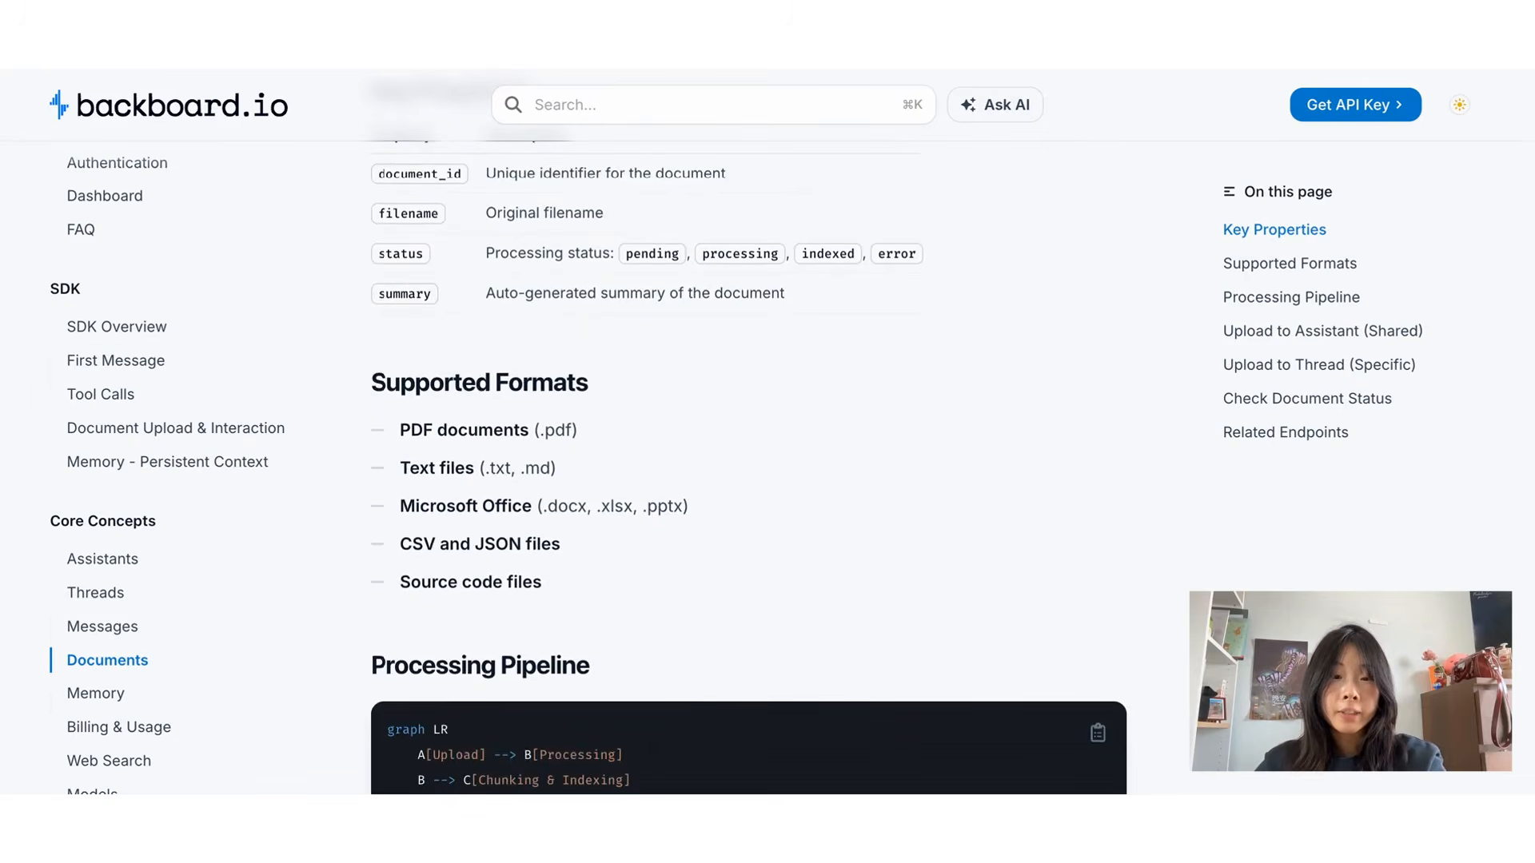
pyautogui.scroll(-1, 748, 431)
pyautogui.scroll(-3, 748, 432)
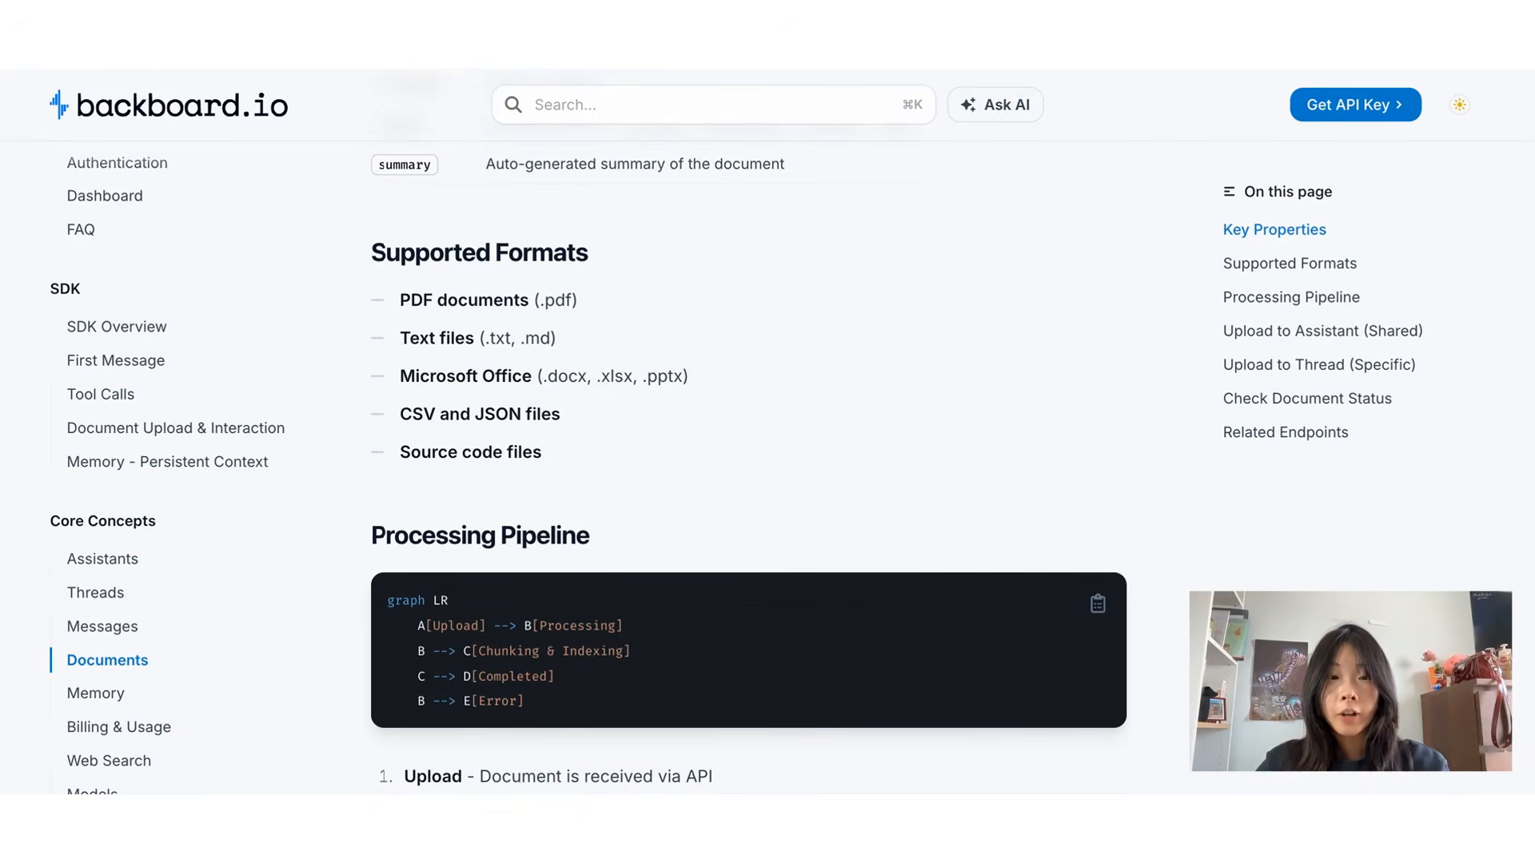
pyautogui.scroll(-5, 748, 467)
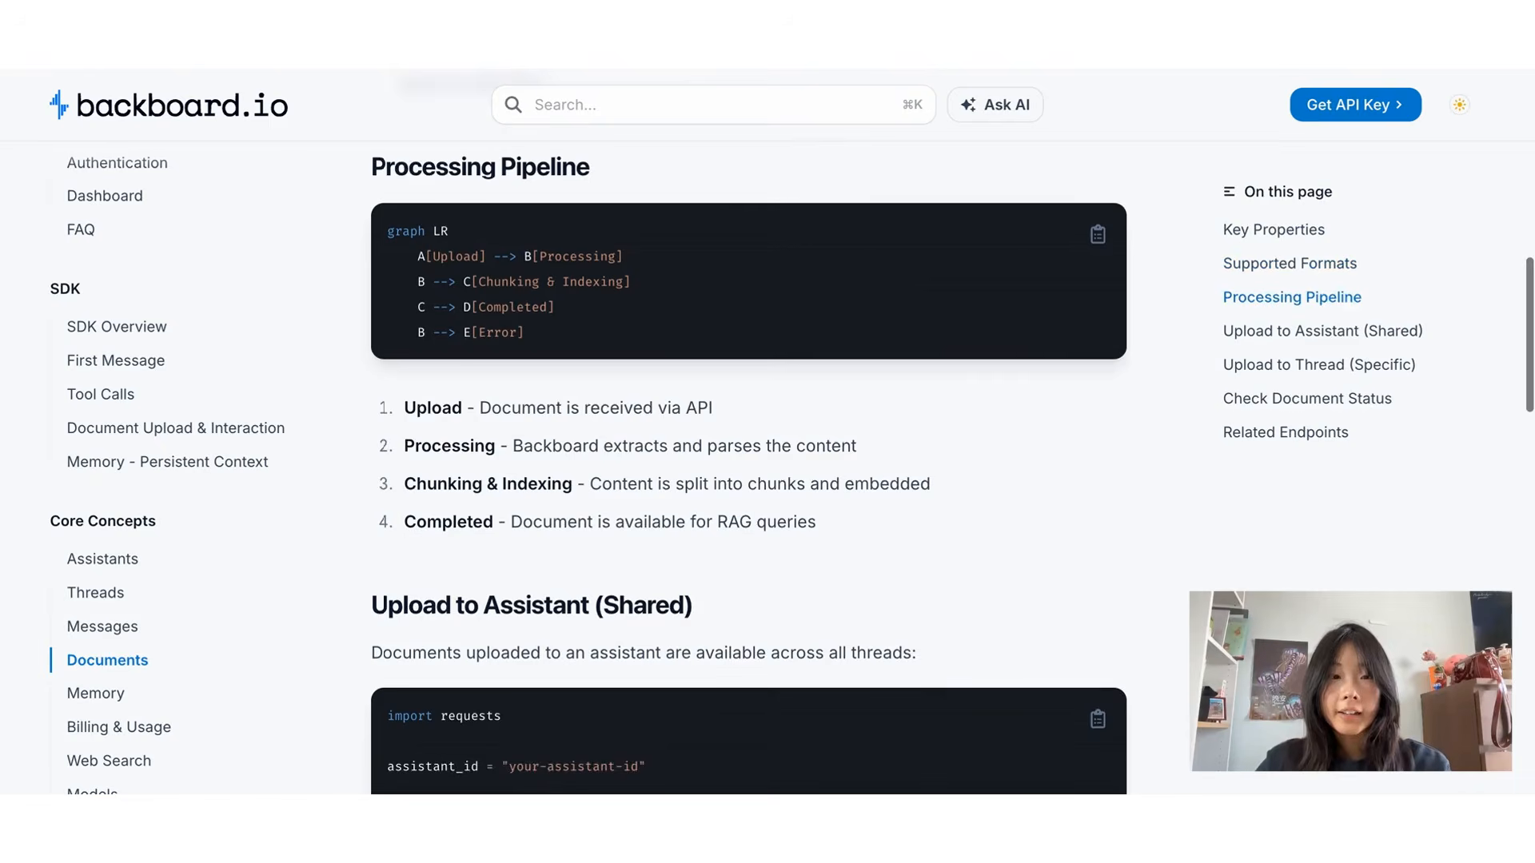
pyautogui.scroll(-4, 748, 467)
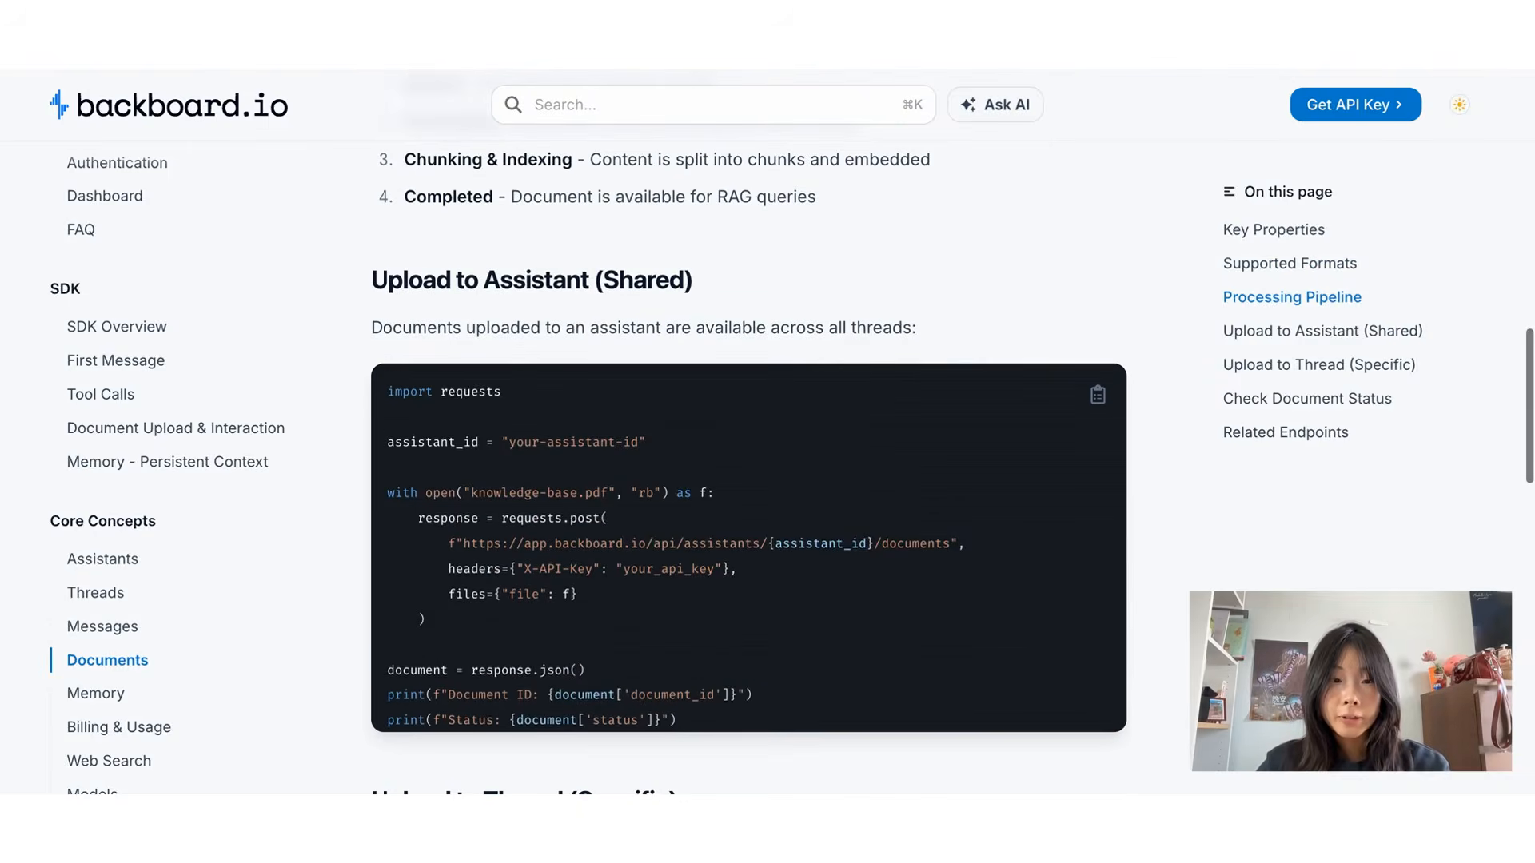
# - Examine the Documents page sections on uploading to a specific thread and checking document status, including the indexing requirement
pyautogui.scroll(-6, 748, 467)
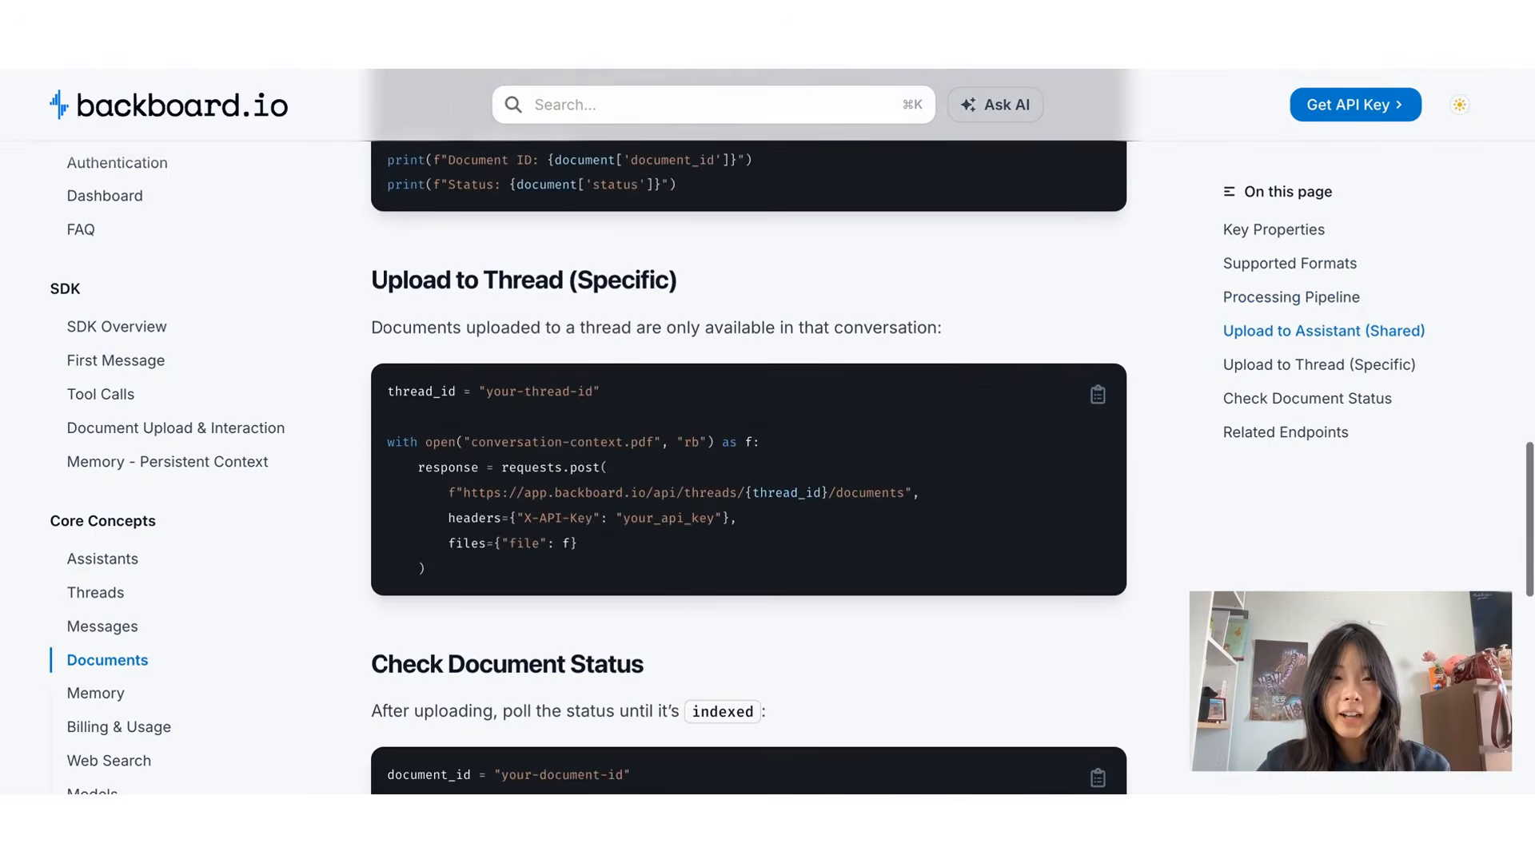
pyautogui.scroll(-6, 748, 468)
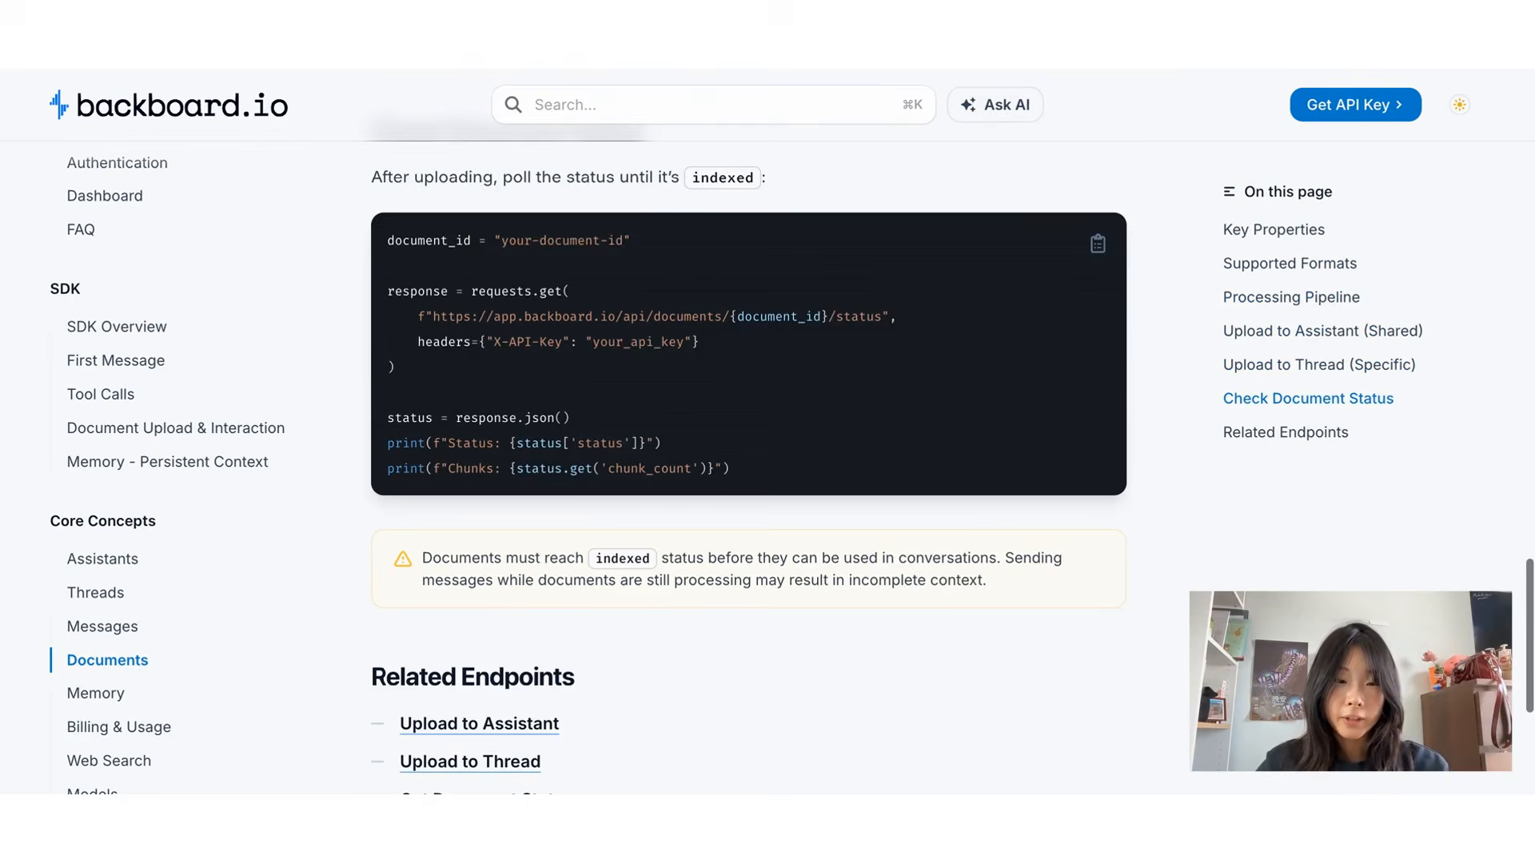
pyautogui.scroll(1, 748, 468)
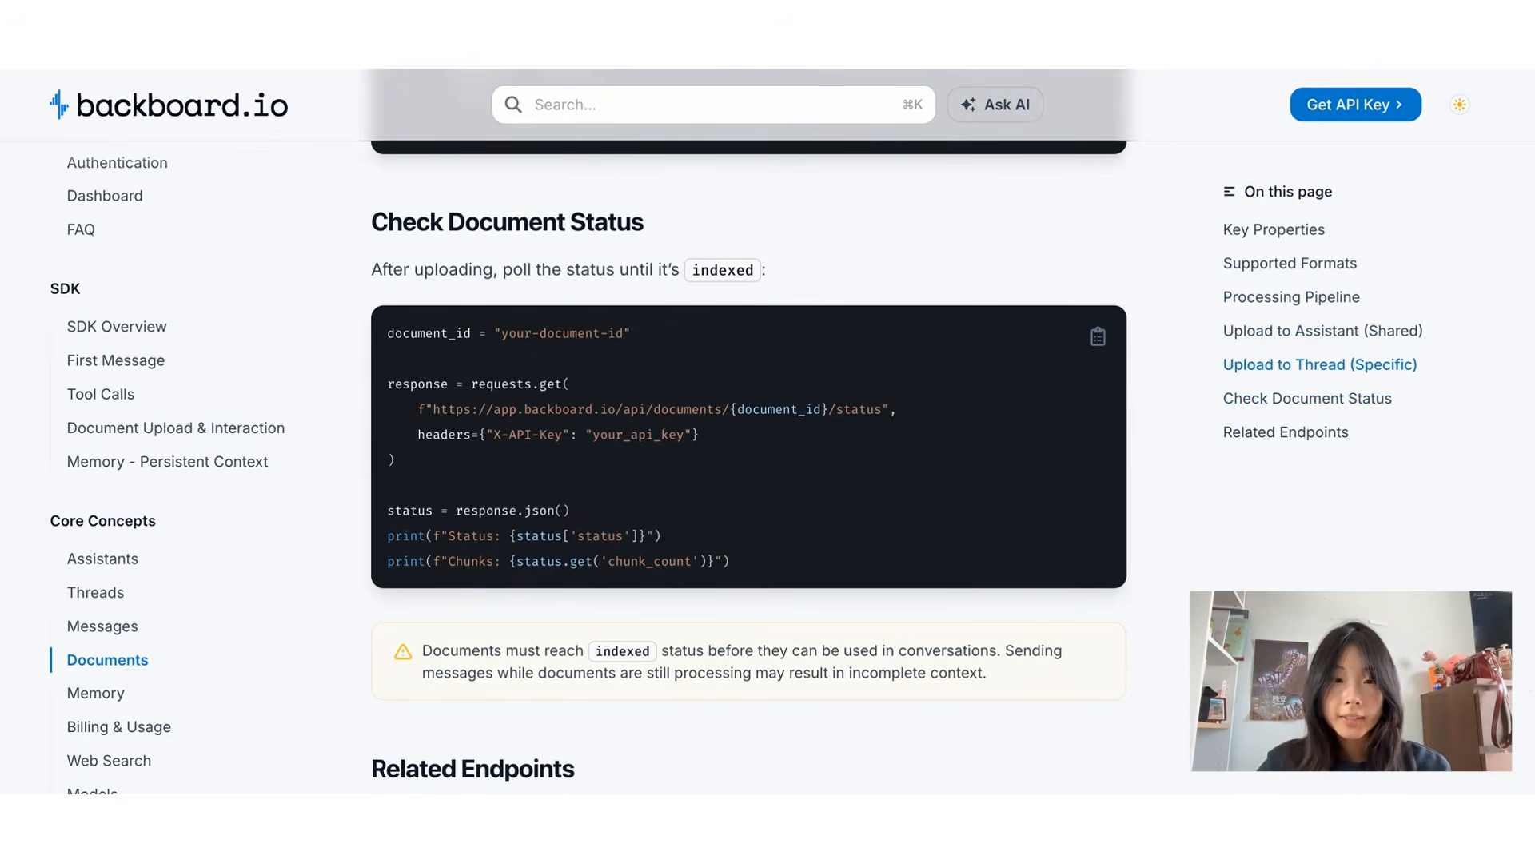
pyautogui.scroll(4, 748, 468)
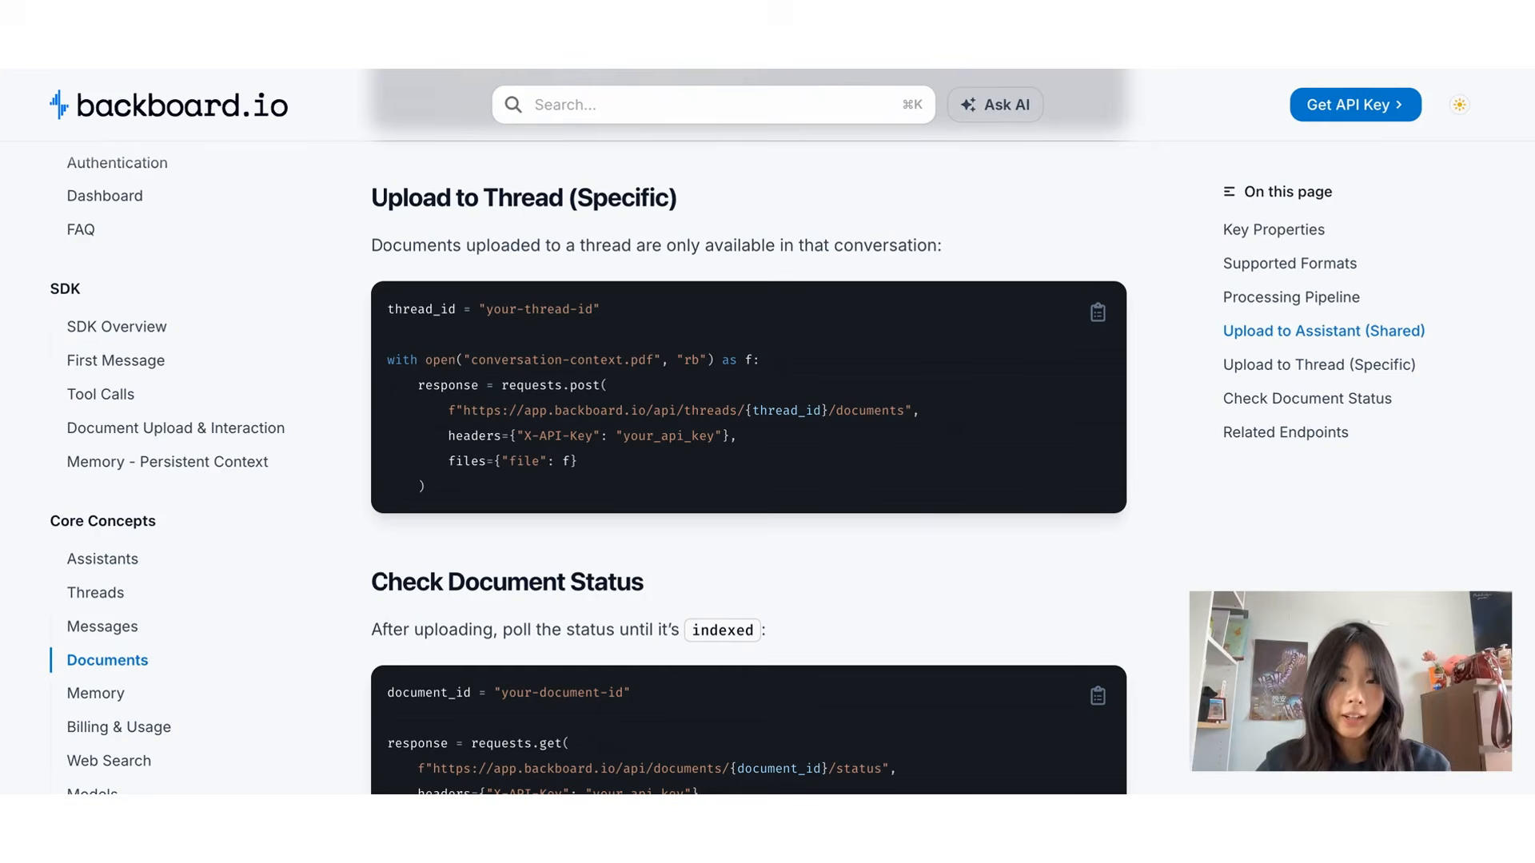
pyautogui.scroll(10, 748, 468)
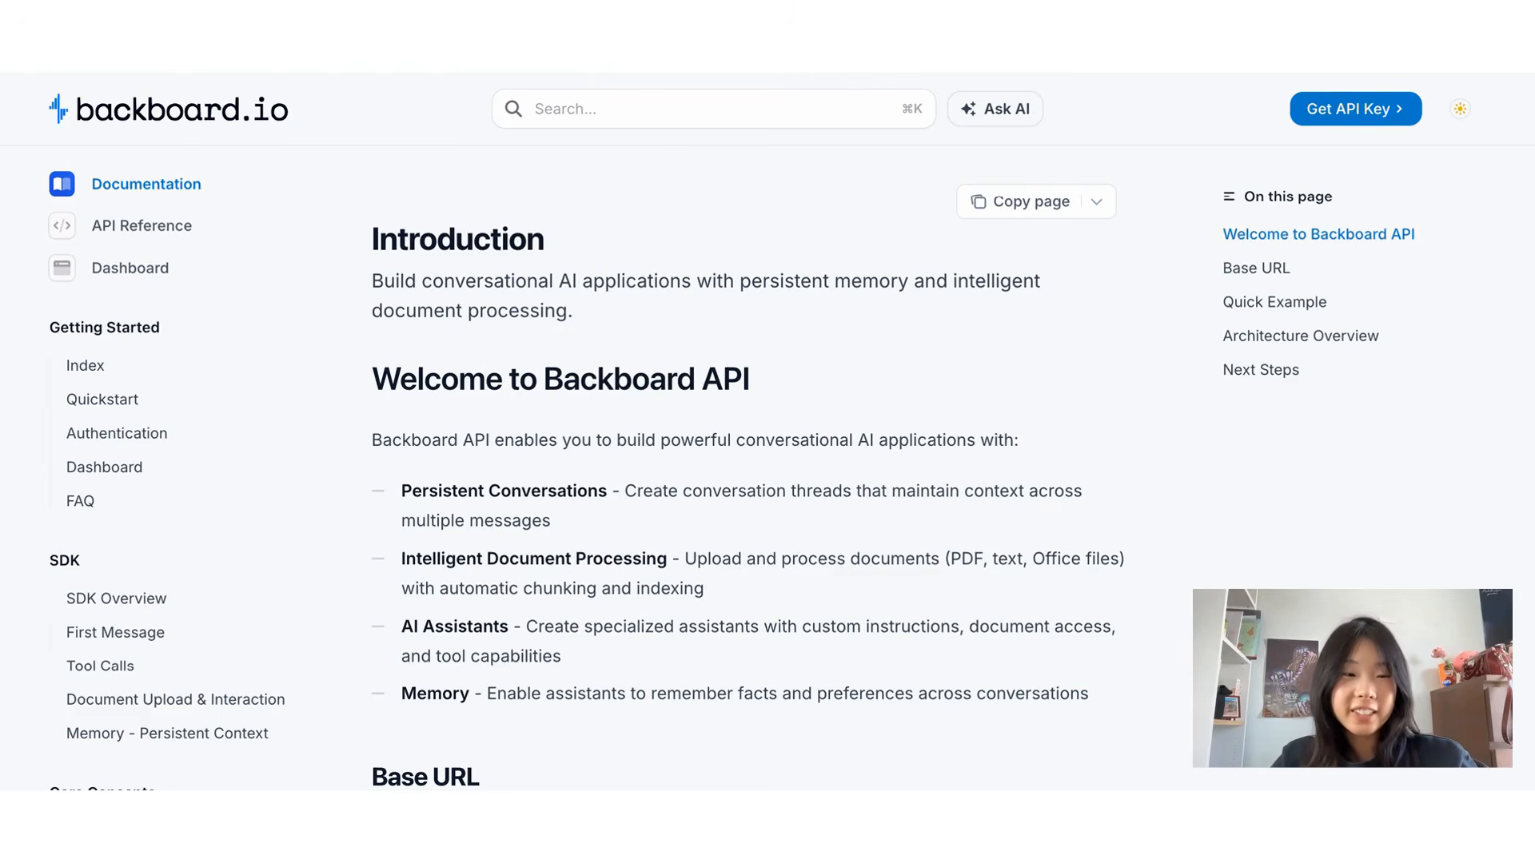
# - Open the SDK Overview page and review its installation, SDK guides, streaming modes and language support sections
pyautogui.click(88, 599)
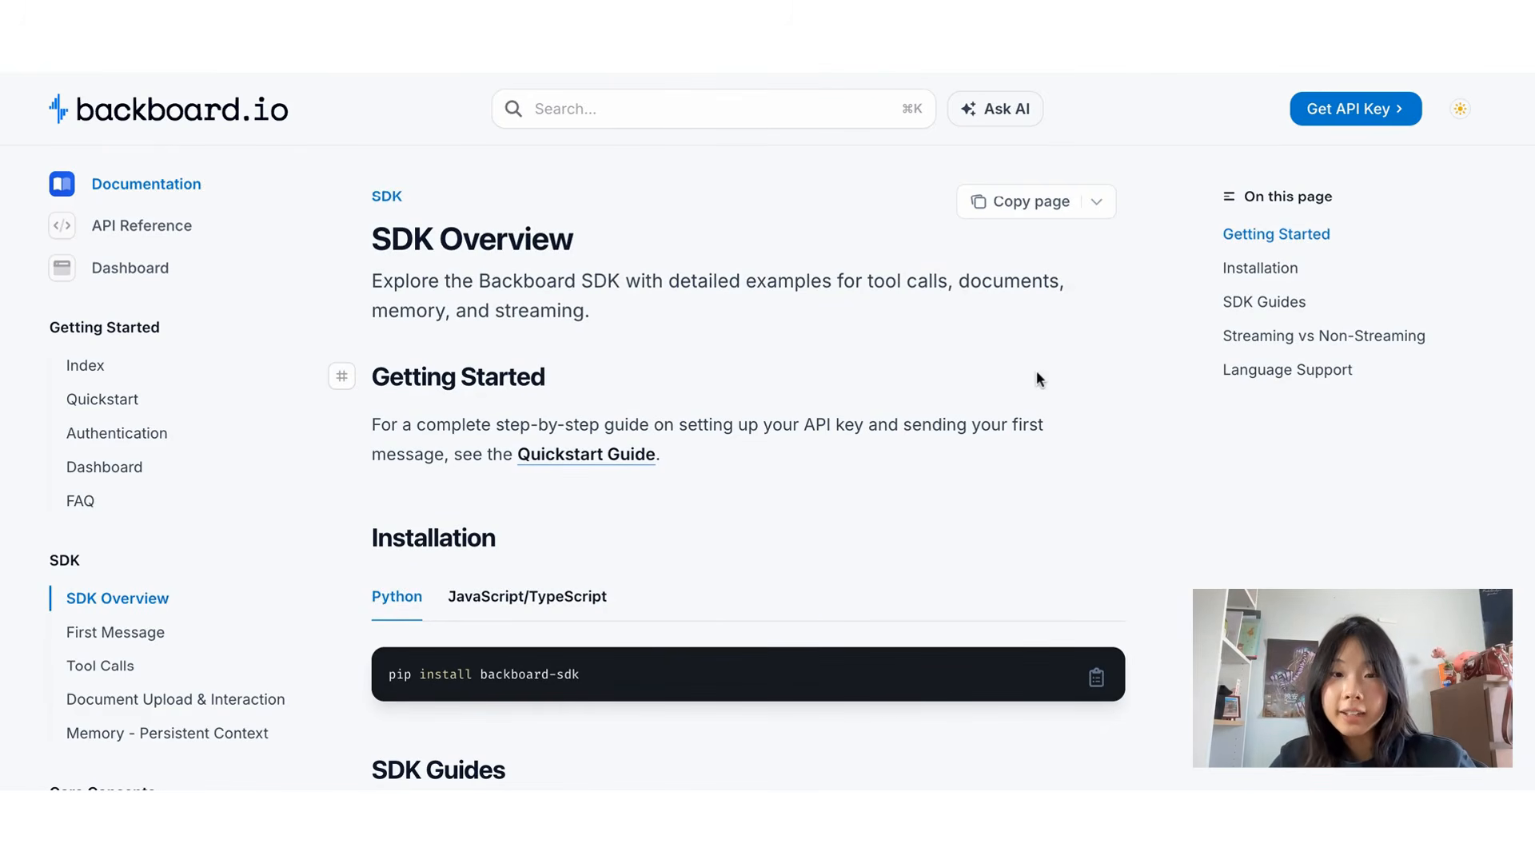
pyautogui.scroll(-1, 1036, 375)
pyautogui.scroll(-12, 1037, 375)
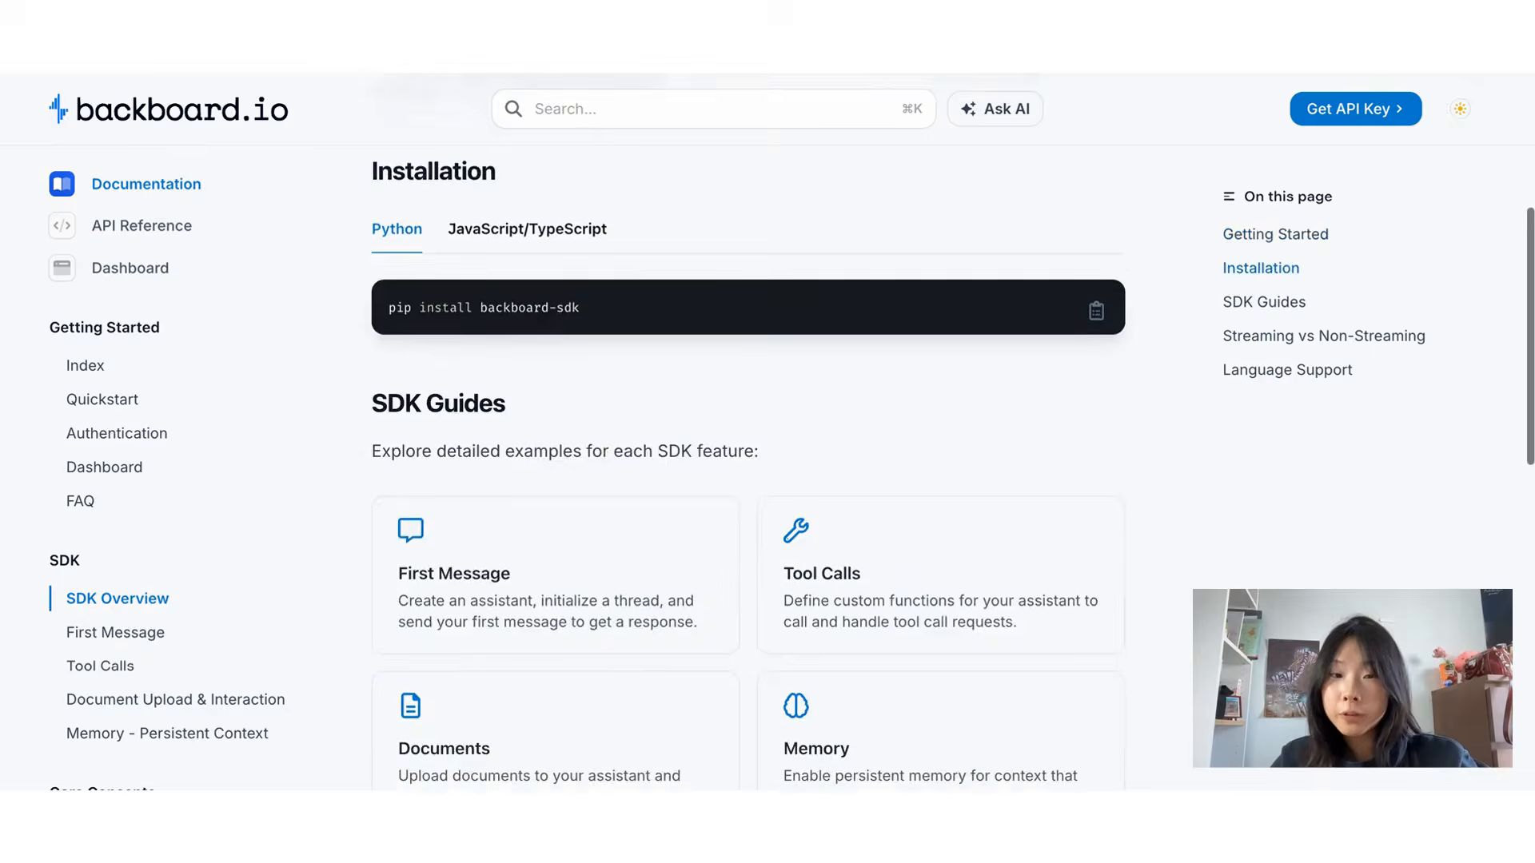
pyautogui.scroll(-3, 1036, 374)
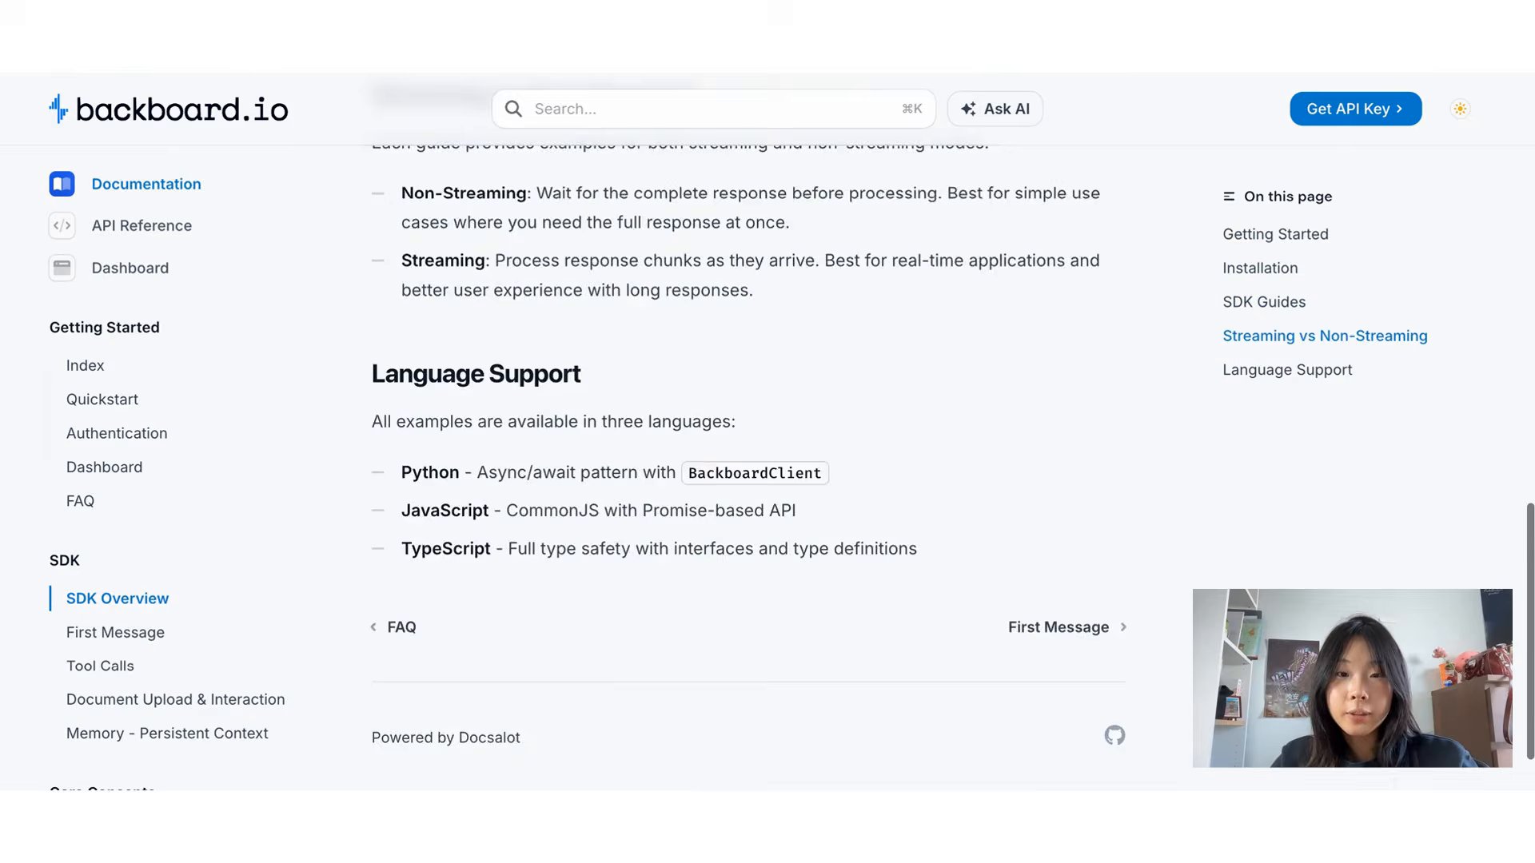